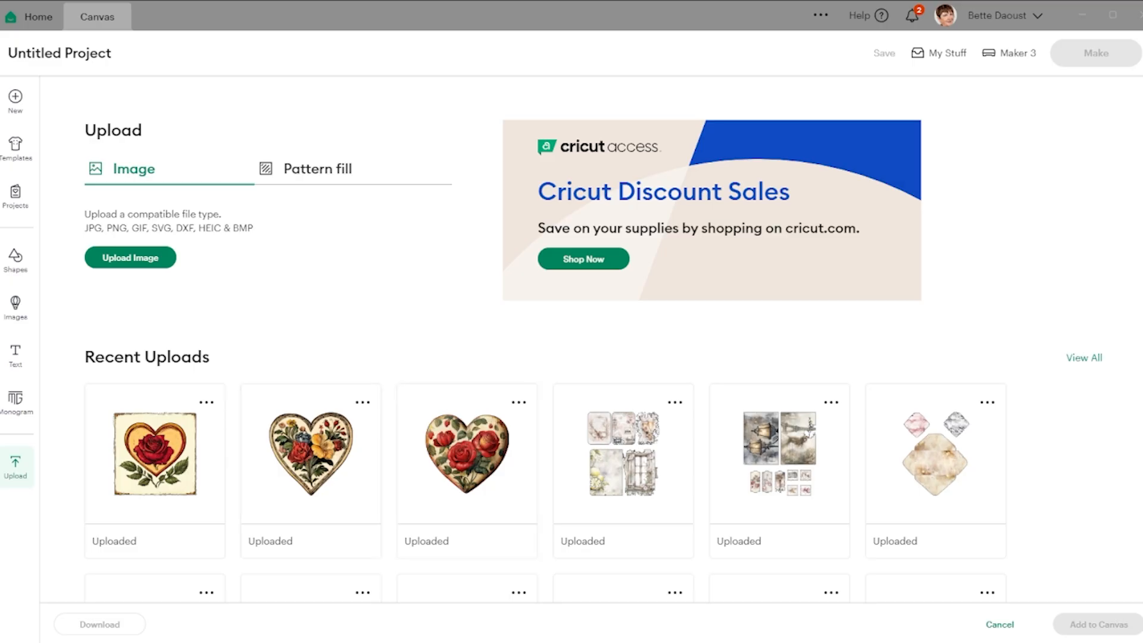
- Add the three most recent uploads, the rose square and the two floral hearts, to the canvas
click(466, 452)
click(300, 466)
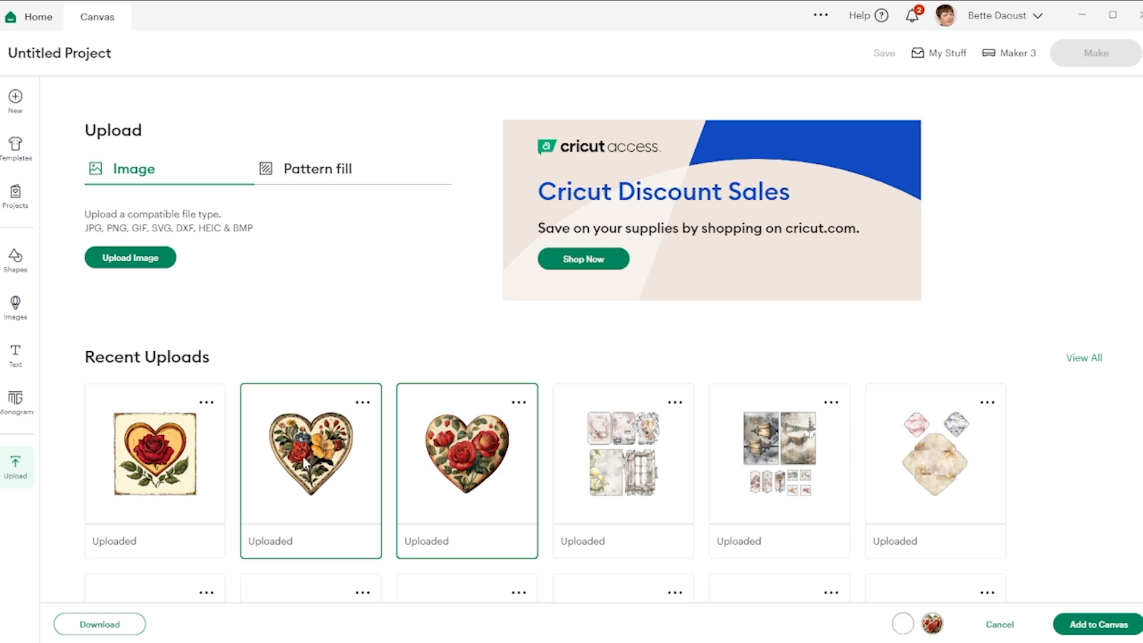
click(171, 462)
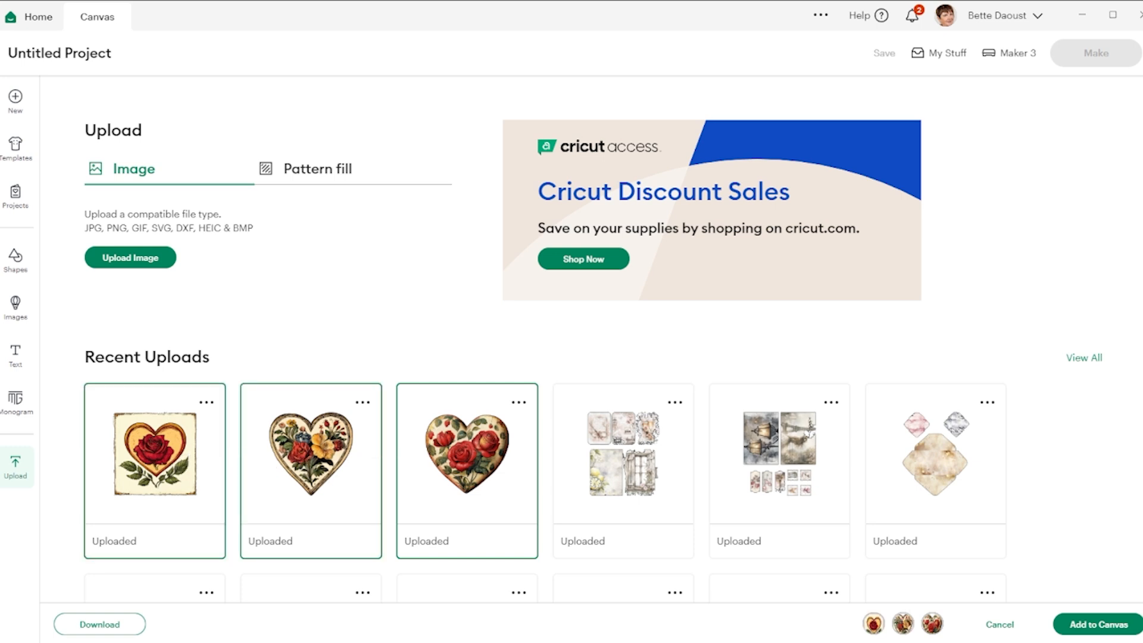
click(1099, 624)
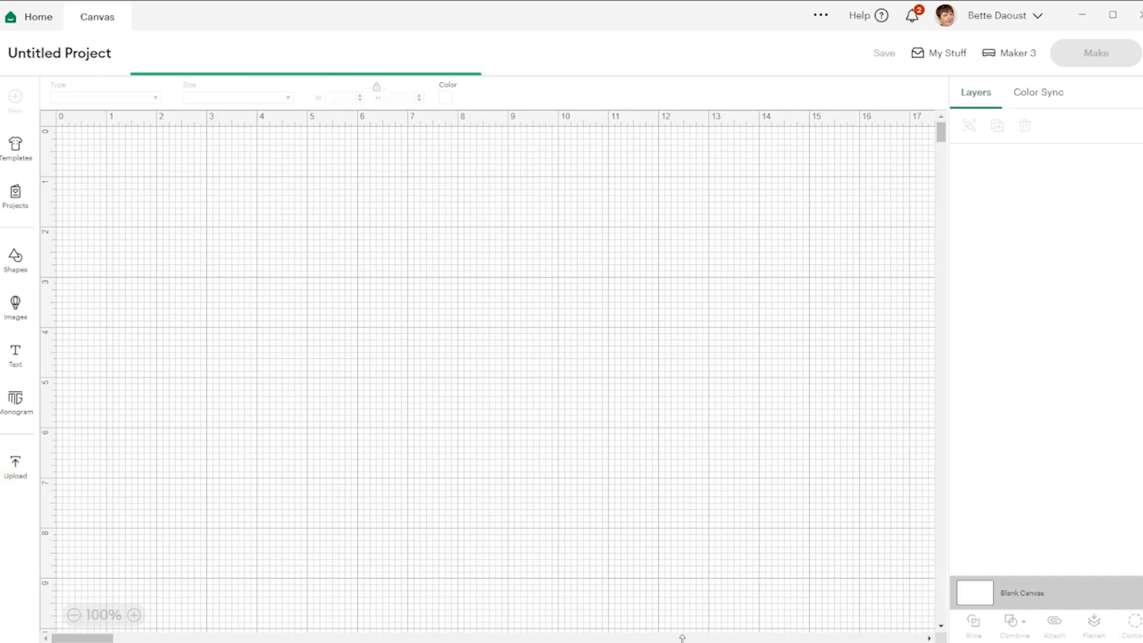
- Move the stacked images aside and separate them, placing the Heart and Flowers image alone on the empty canvas area
drag(258, 275, 813, 295)
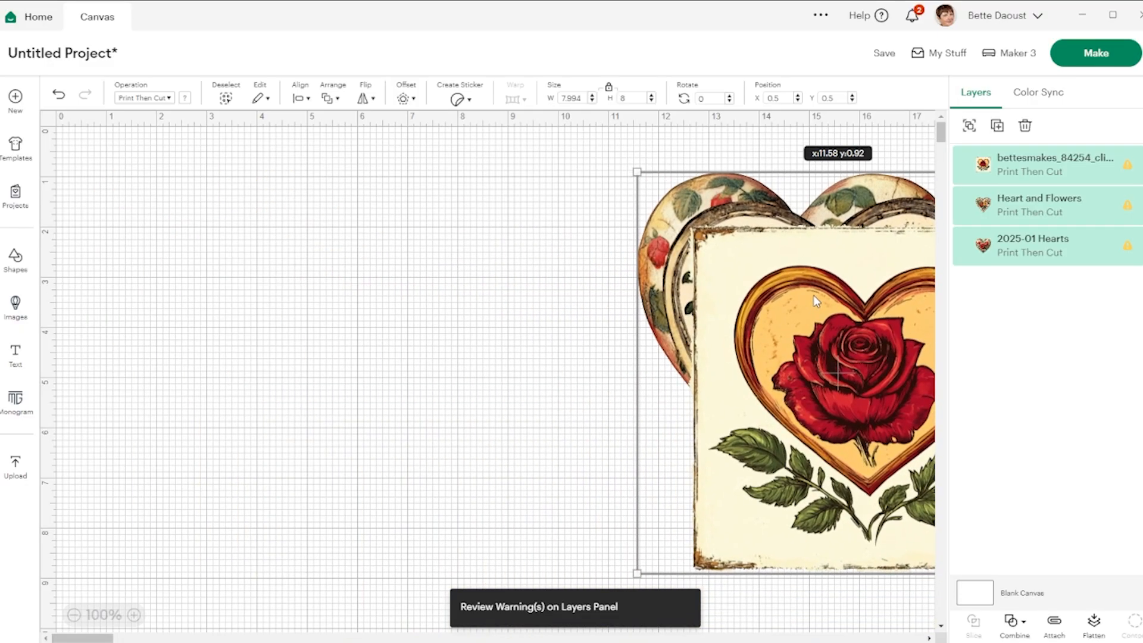
click(833, 607)
drag(857, 375, 892, 540)
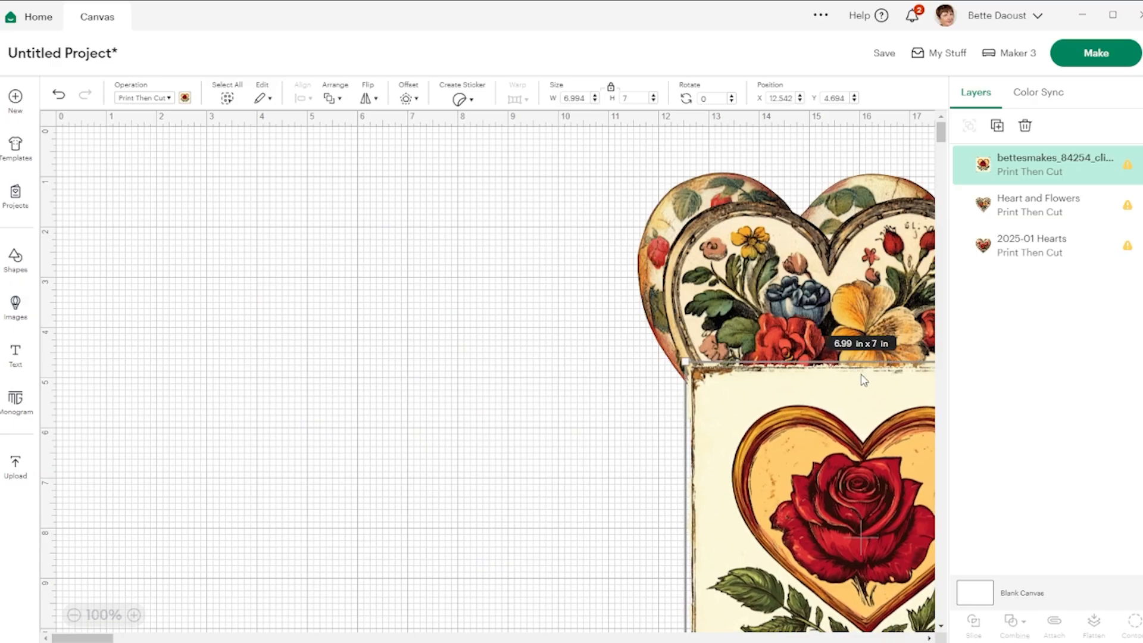
drag(847, 281, 443, 273)
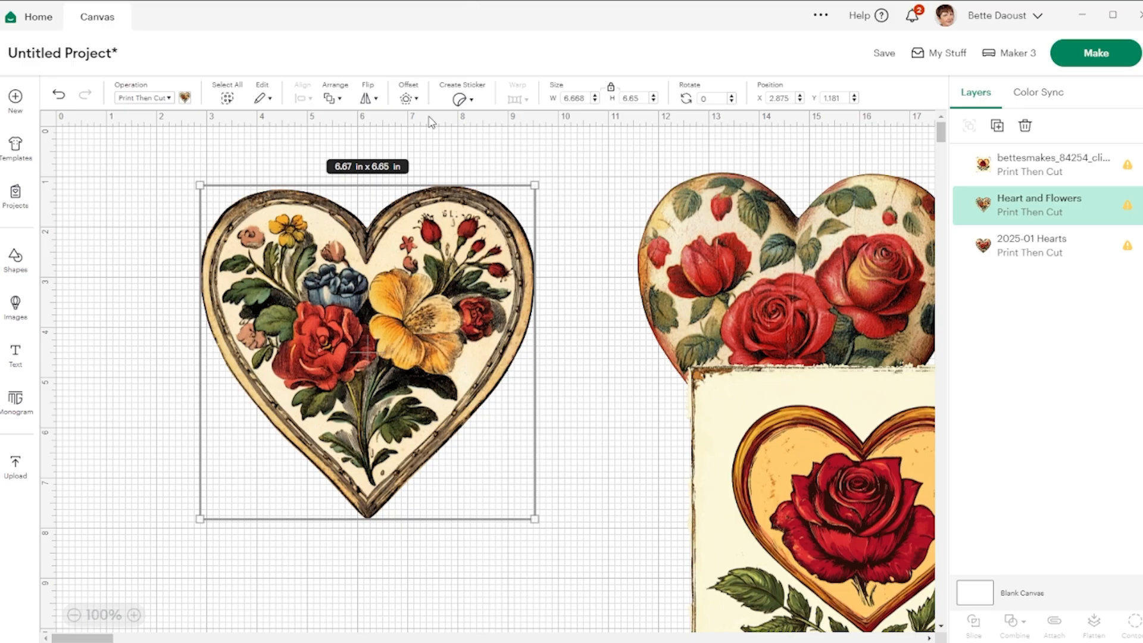
click(461, 99)
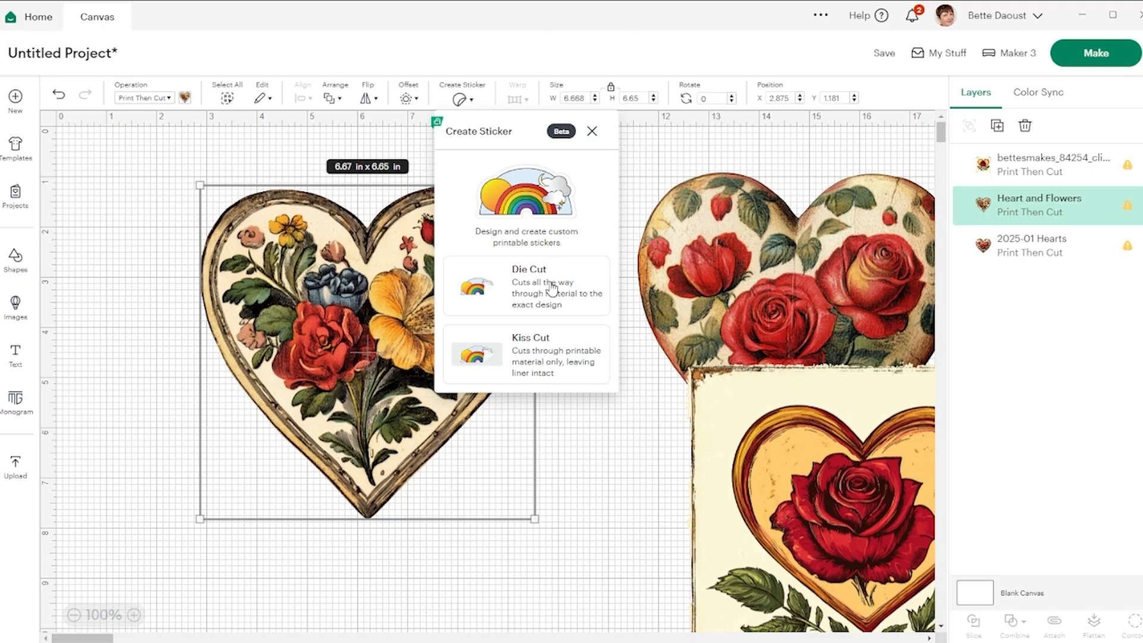
click(548, 304)
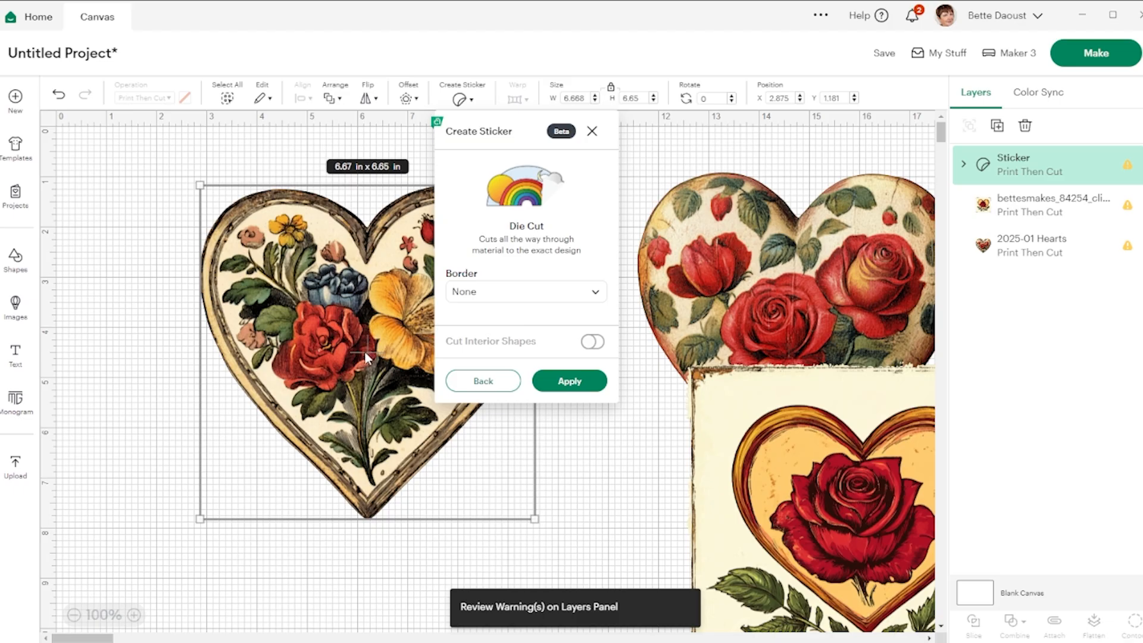
click(365, 352)
drag(364, 351, 336, 328)
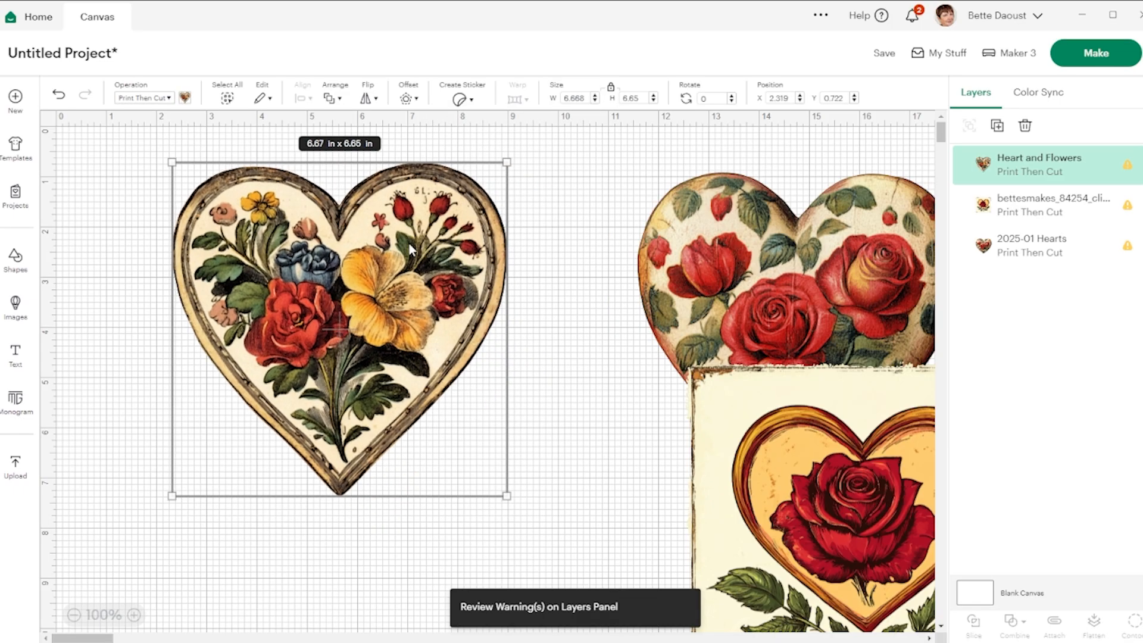
drag(377, 336, 372, 414)
- Make a Die Cut sticker from the Heart and Flowers image with a Thin border
click(469, 101)
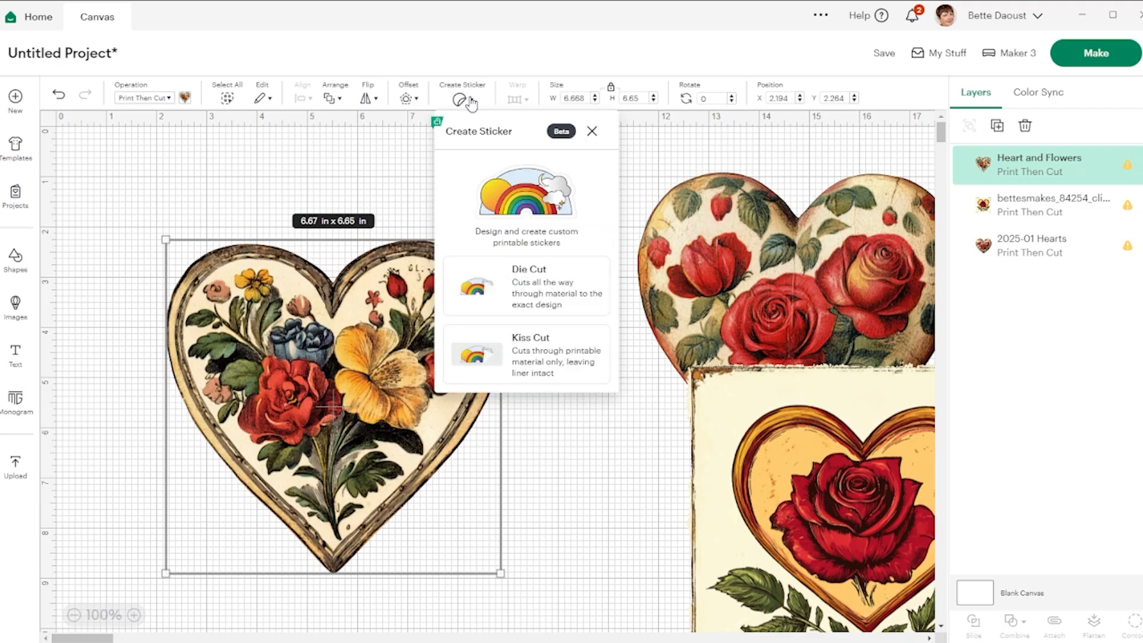
click(553, 286)
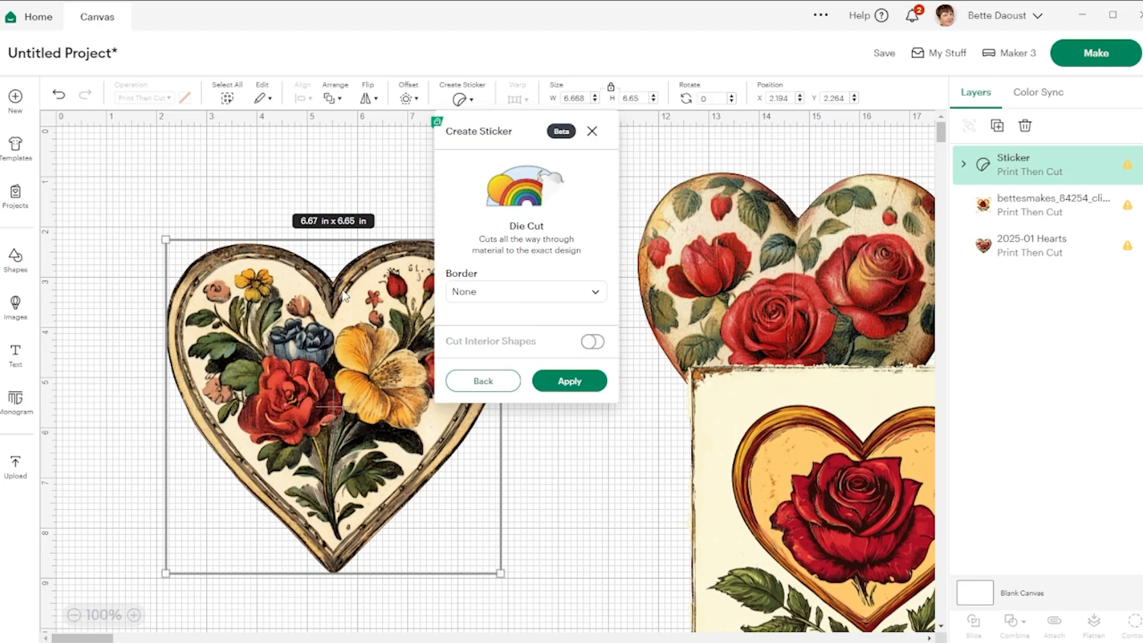
click(594, 296)
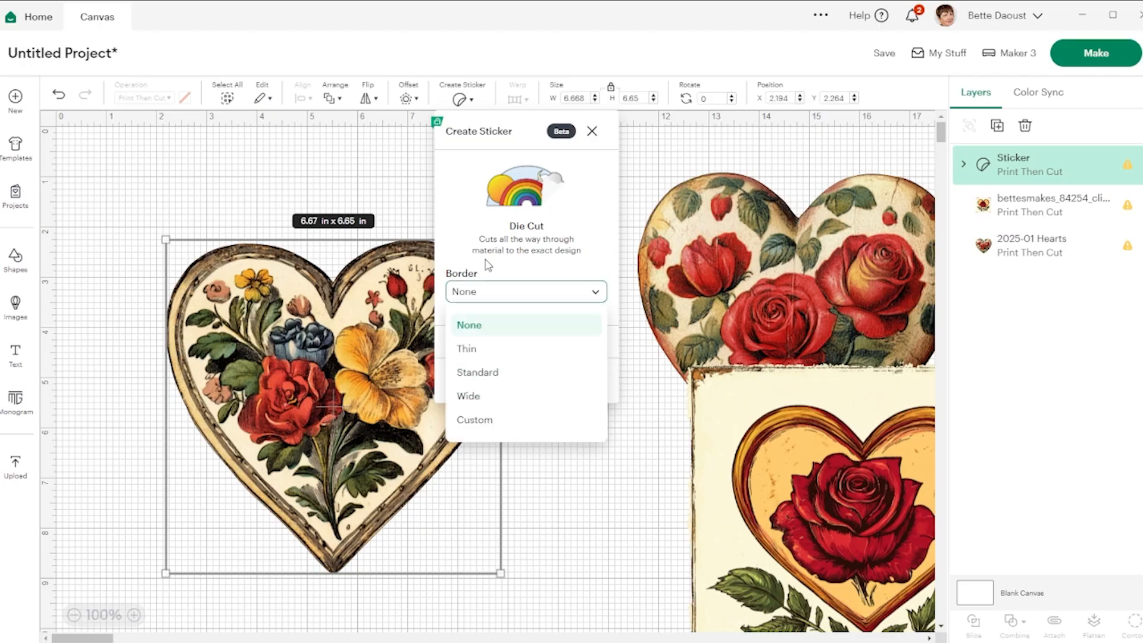
click(479, 350)
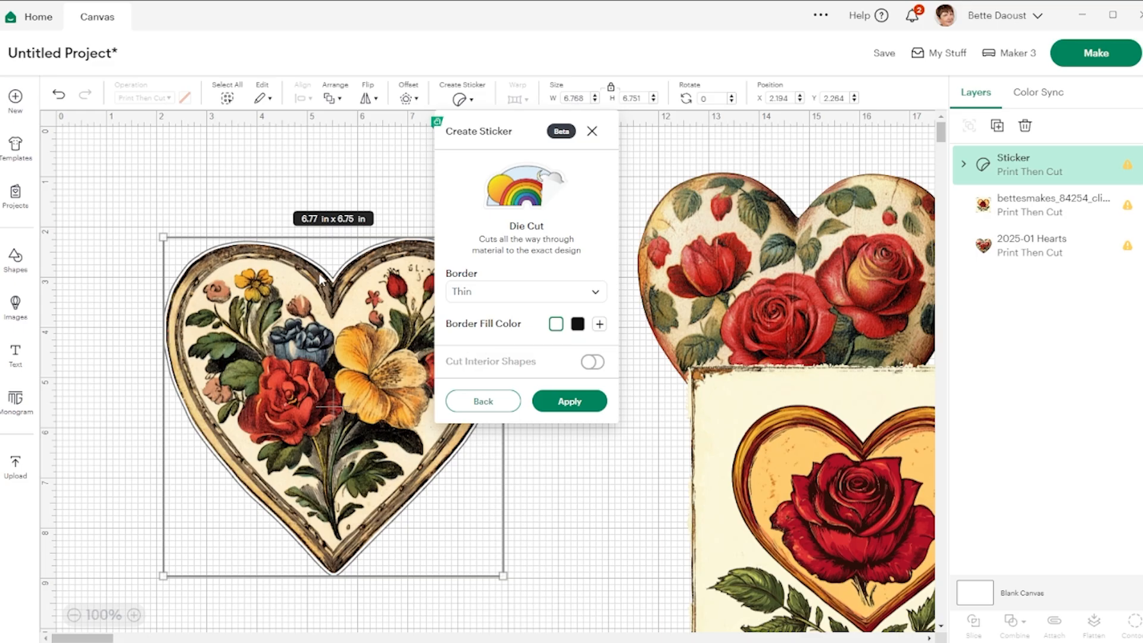
- Mix the custom golden border fill color #cea042, copy its hex code, and close the sticker setup without applying it
click(578, 324)
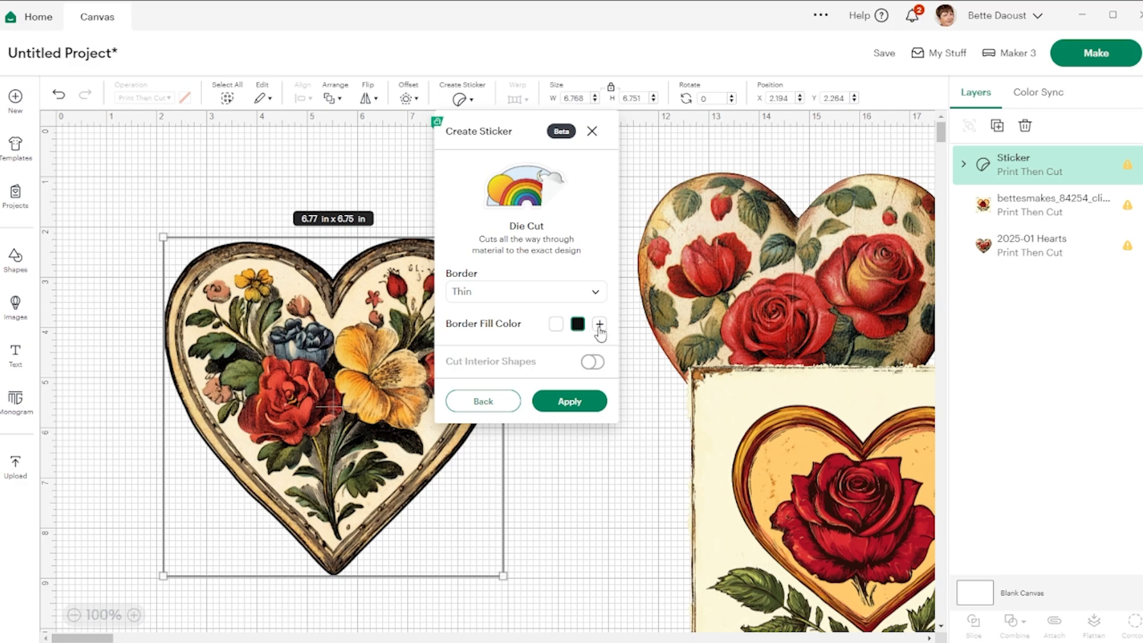
click(599, 325)
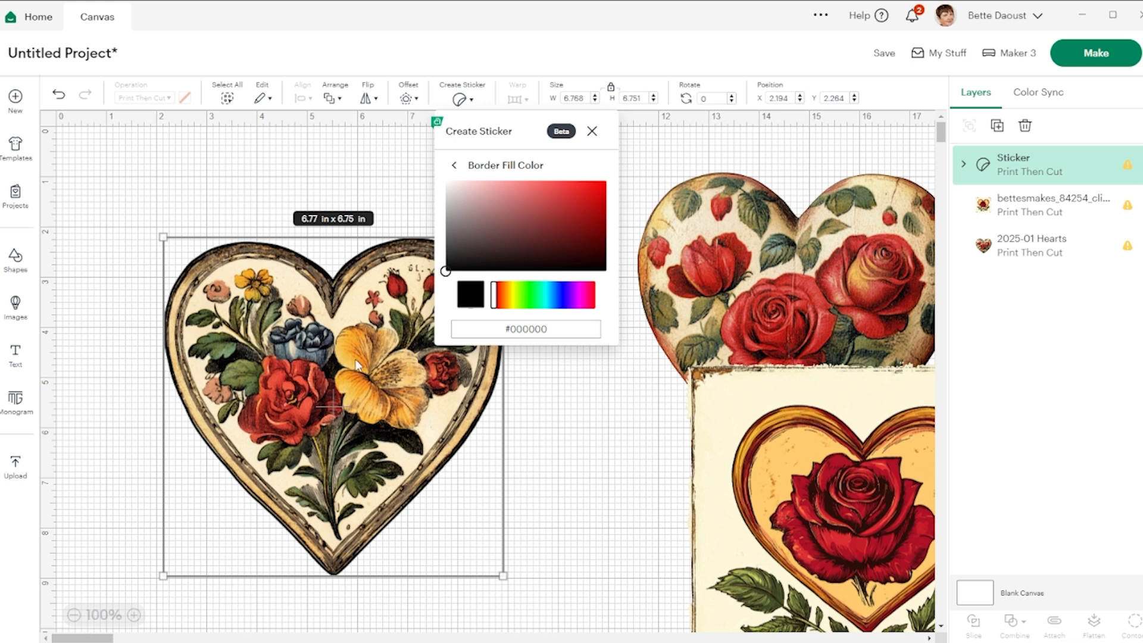
click(511, 297)
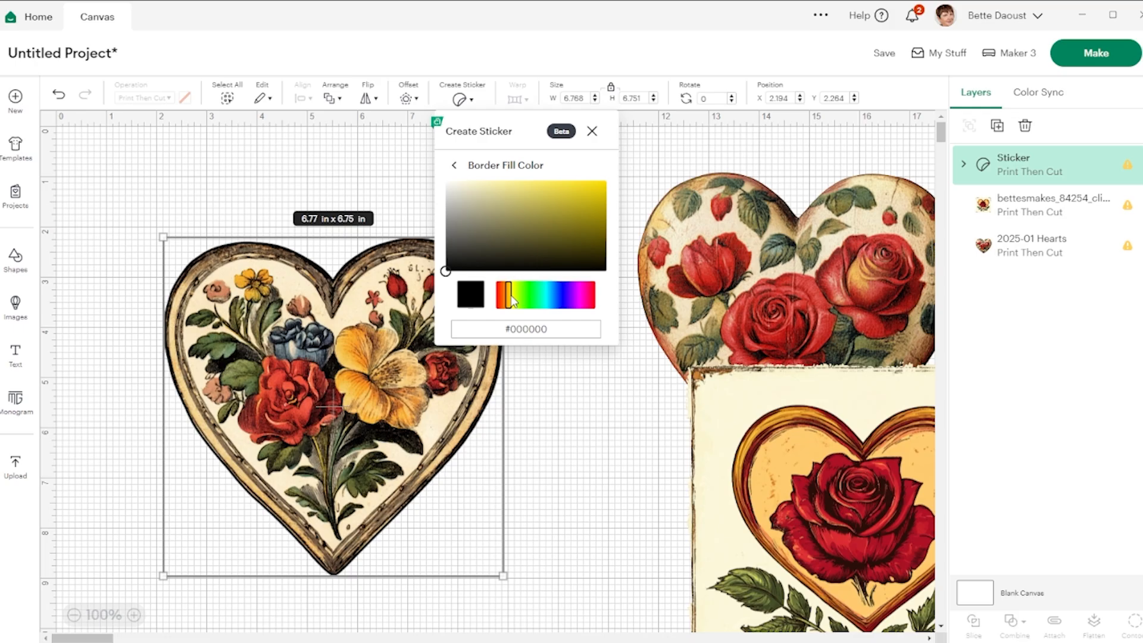
mouse_move(511, 299)
mouse_down()
mouse_move(590, 305)
mouse_move(508, 298)
mouse_up()
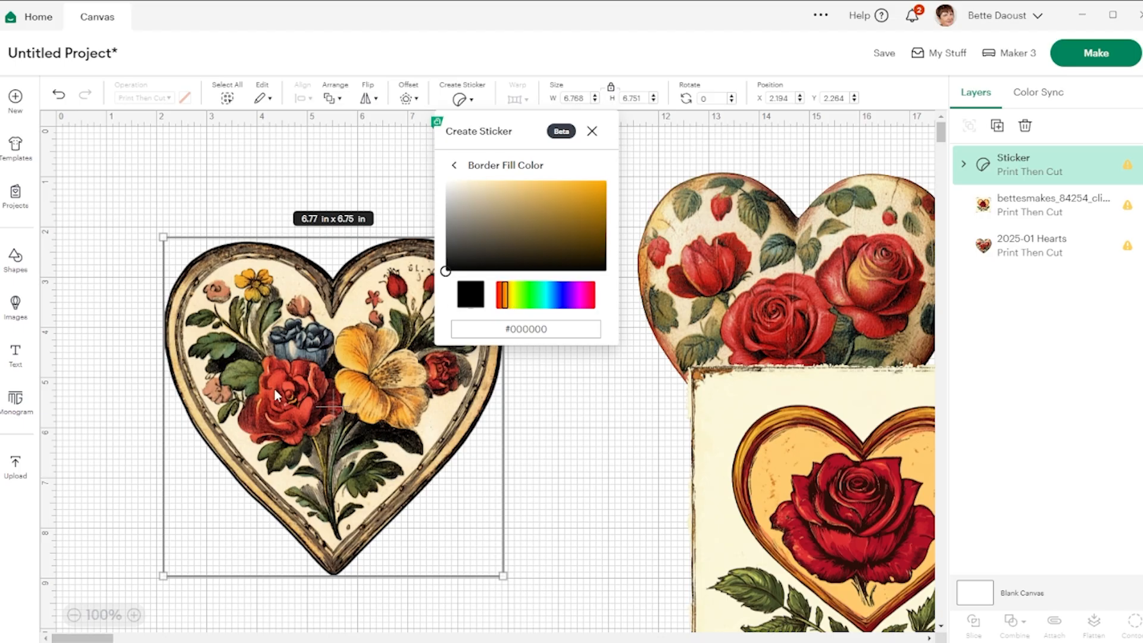
click(555, 199)
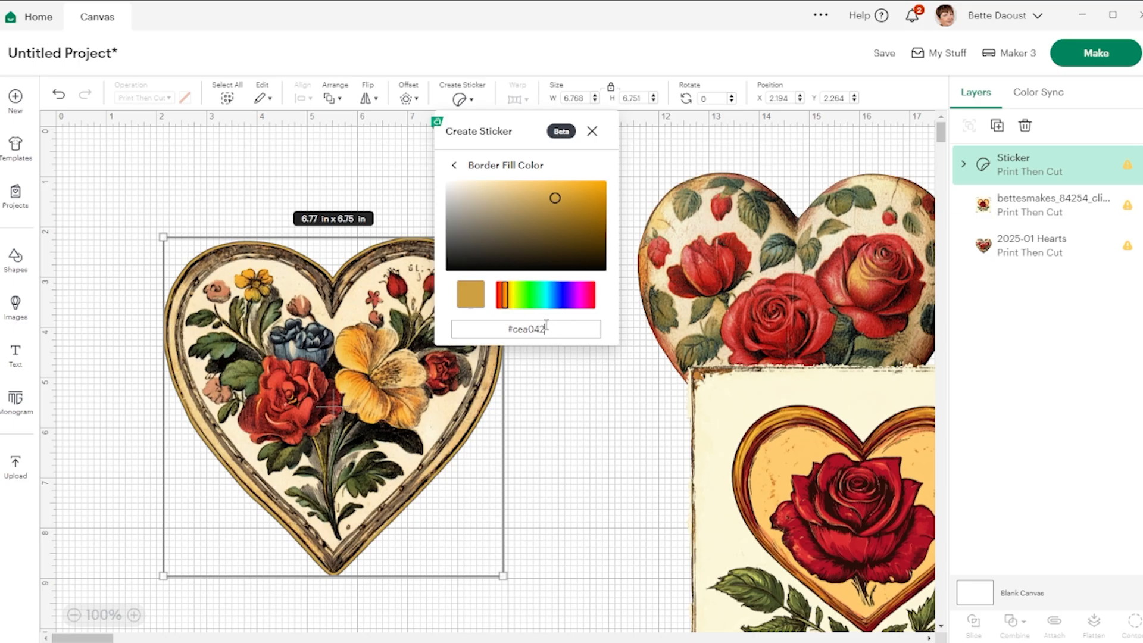
drag(543, 329, 478, 336)
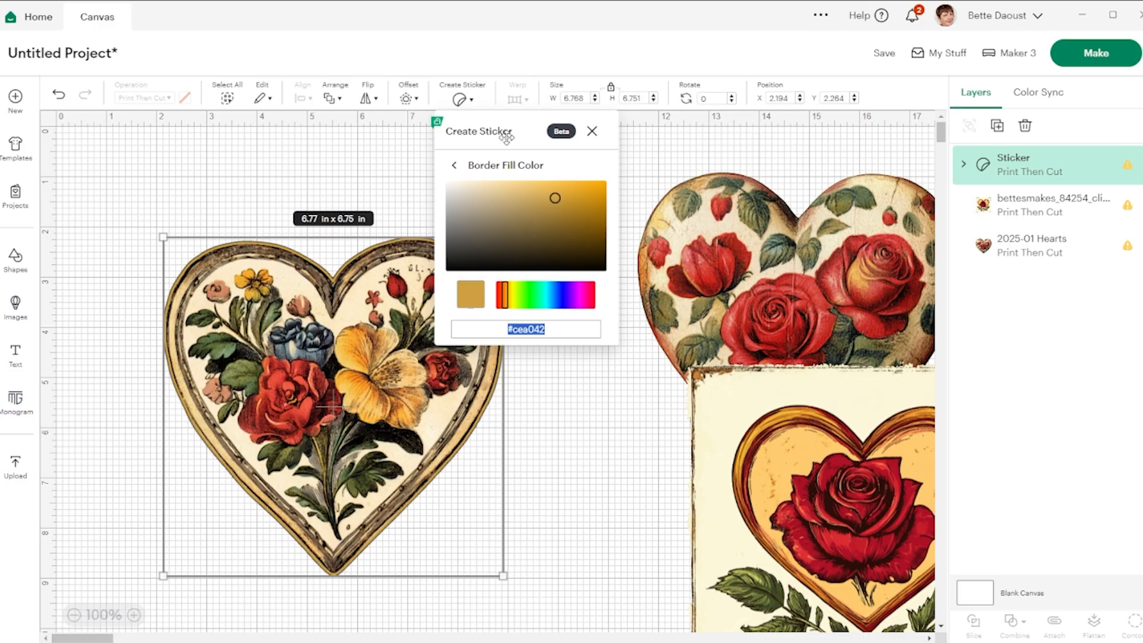
click(591, 132)
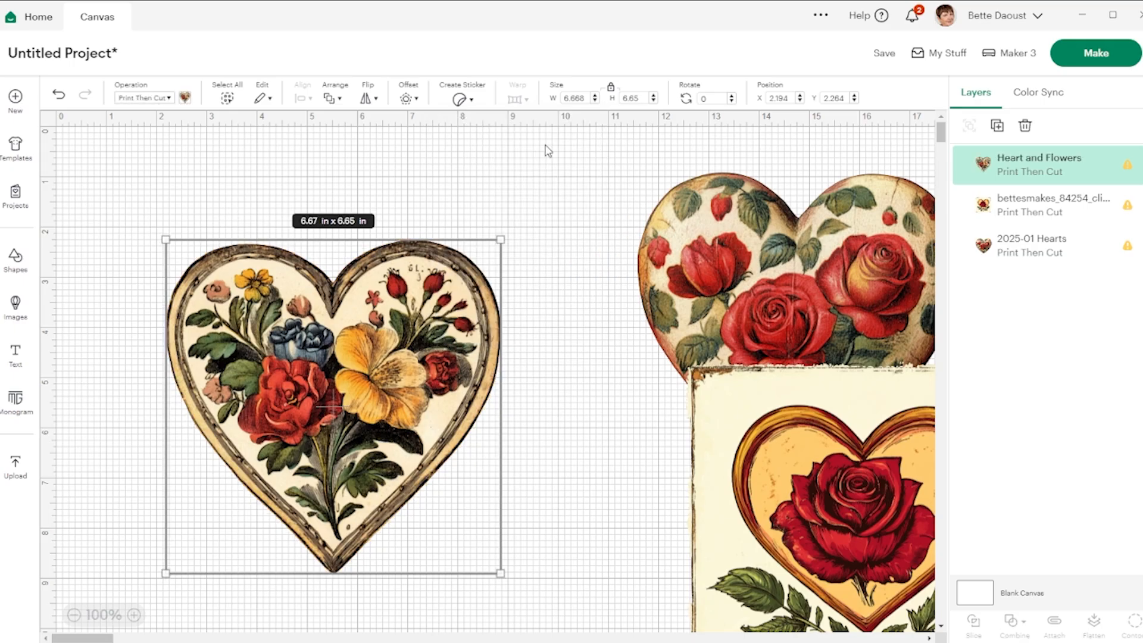
- Set up the Heart and Flowers image again as a Die Cut sticker with a Thin border
click(460, 99)
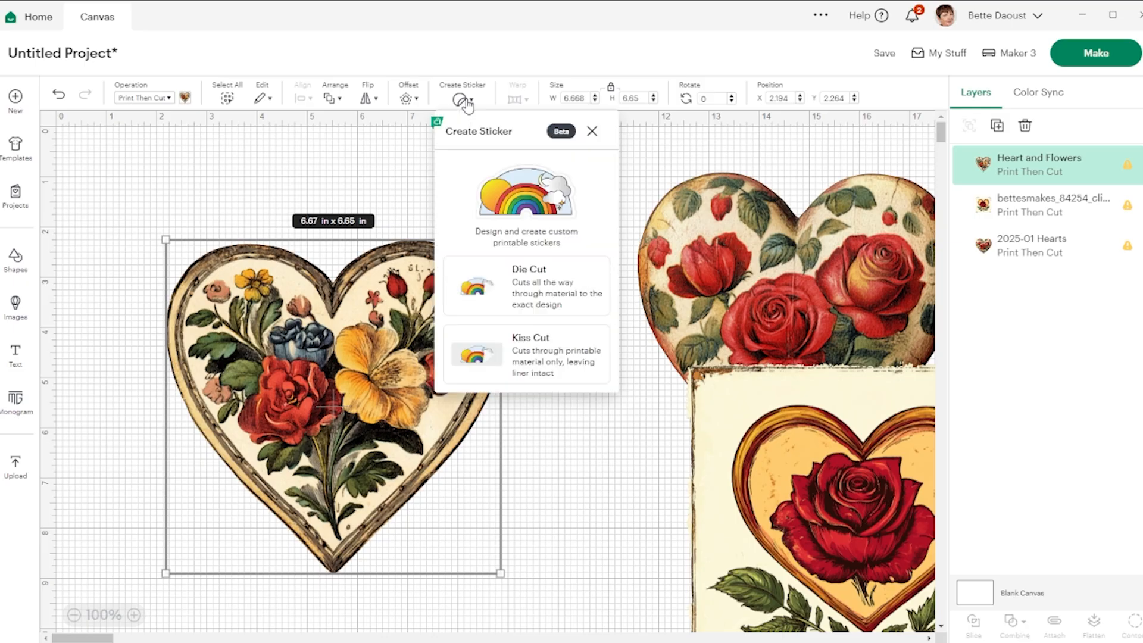
click(531, 289)
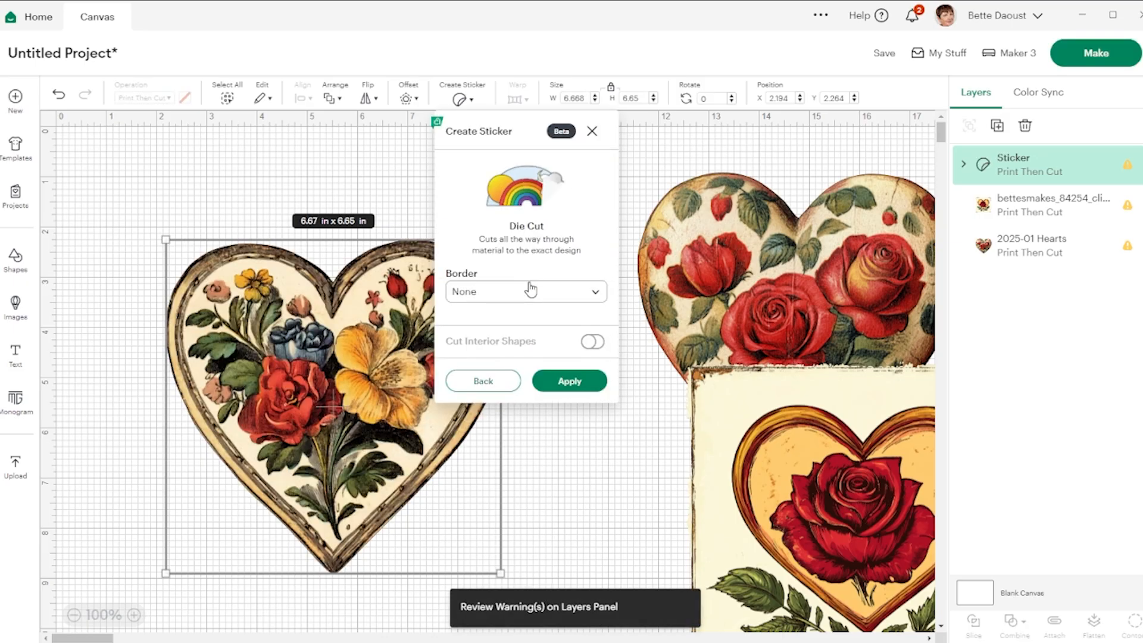
click(531, 296)
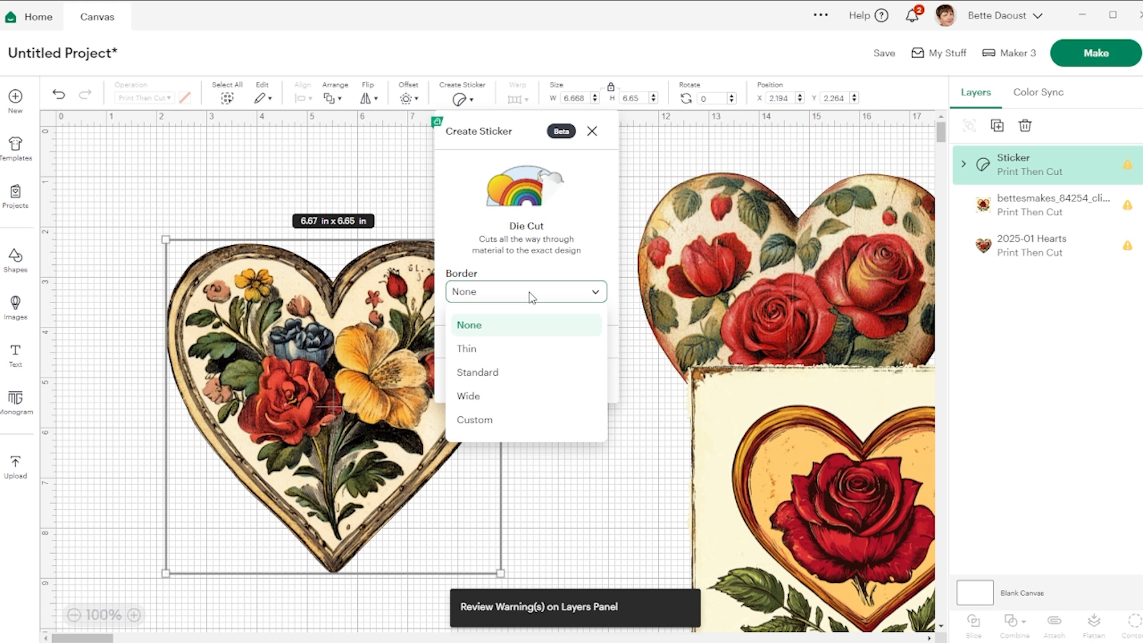
click(482, 349)
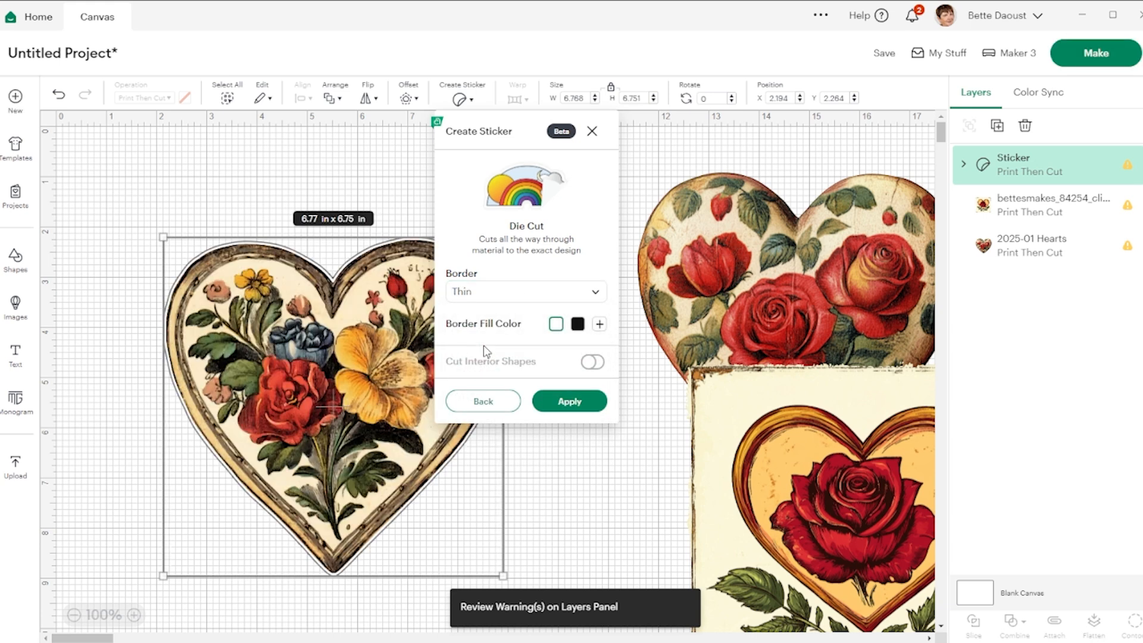
- Set the sticker's border fill color to the copied hex code #cea042 and apply the sticker
click(599, 324)
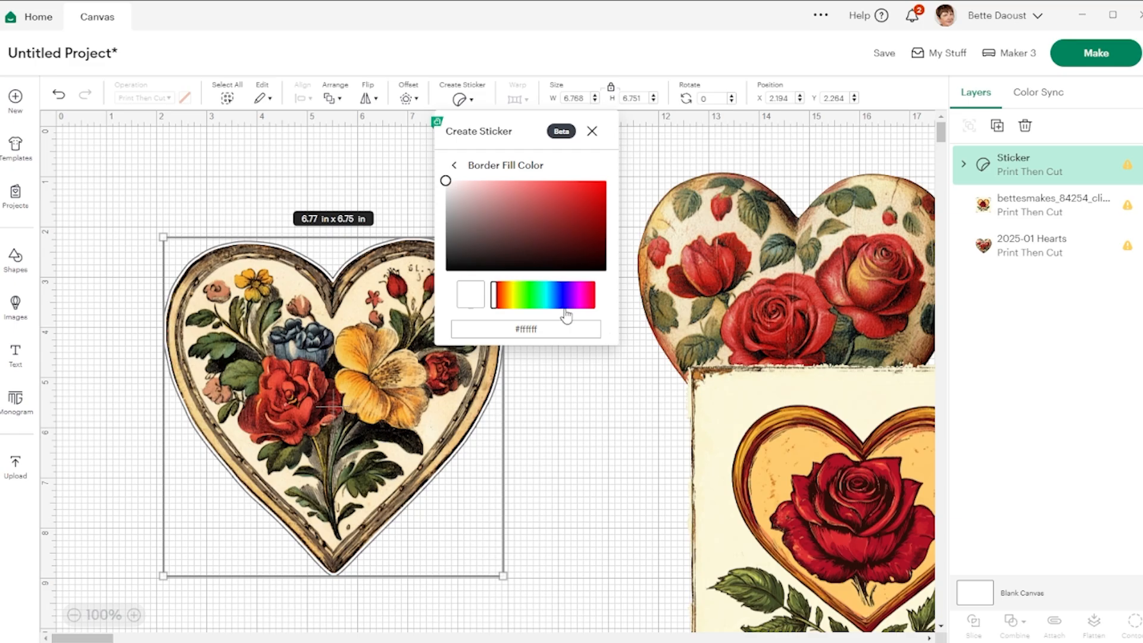
double_click(533, 329)
key(ctrl+a)
key(BackSpace)
key(ctrl+v)
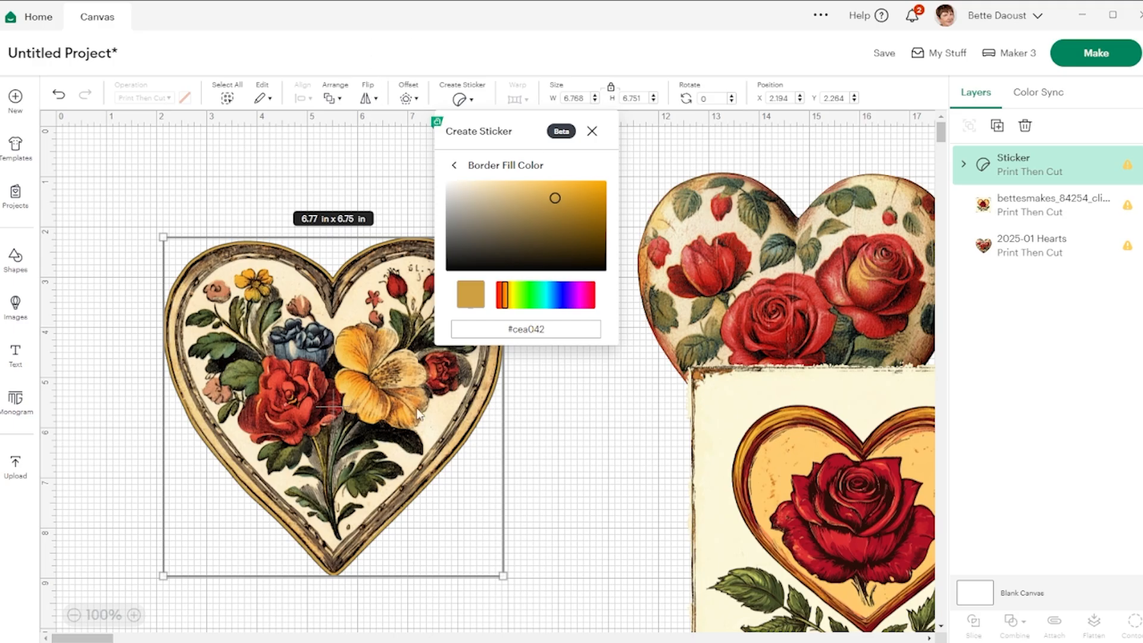
click(454, 167)
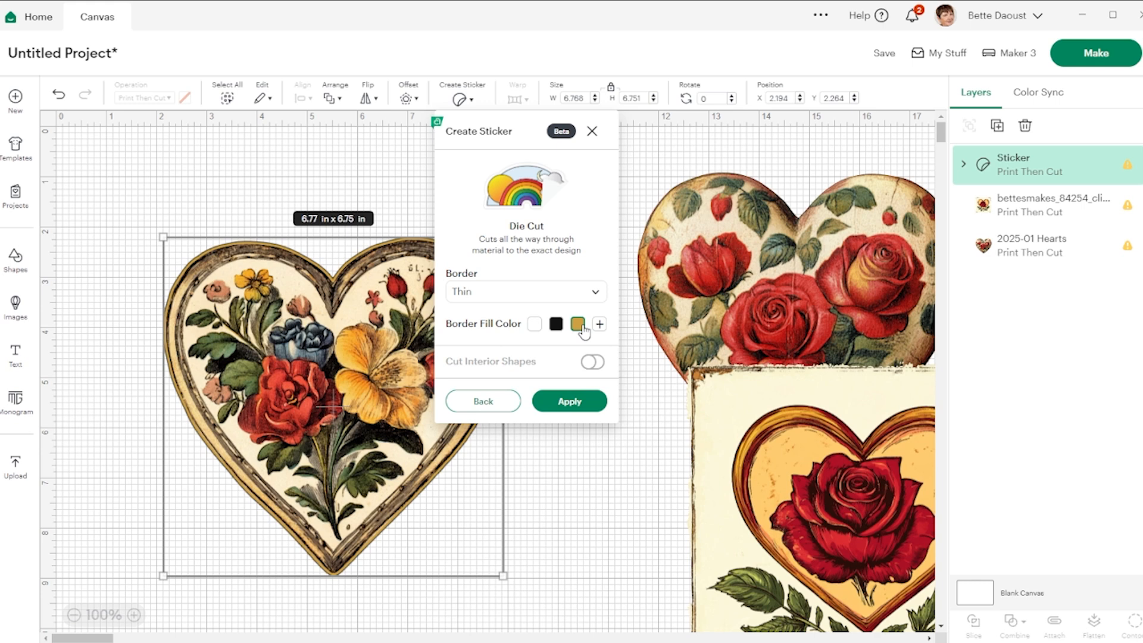
click(570, 401)
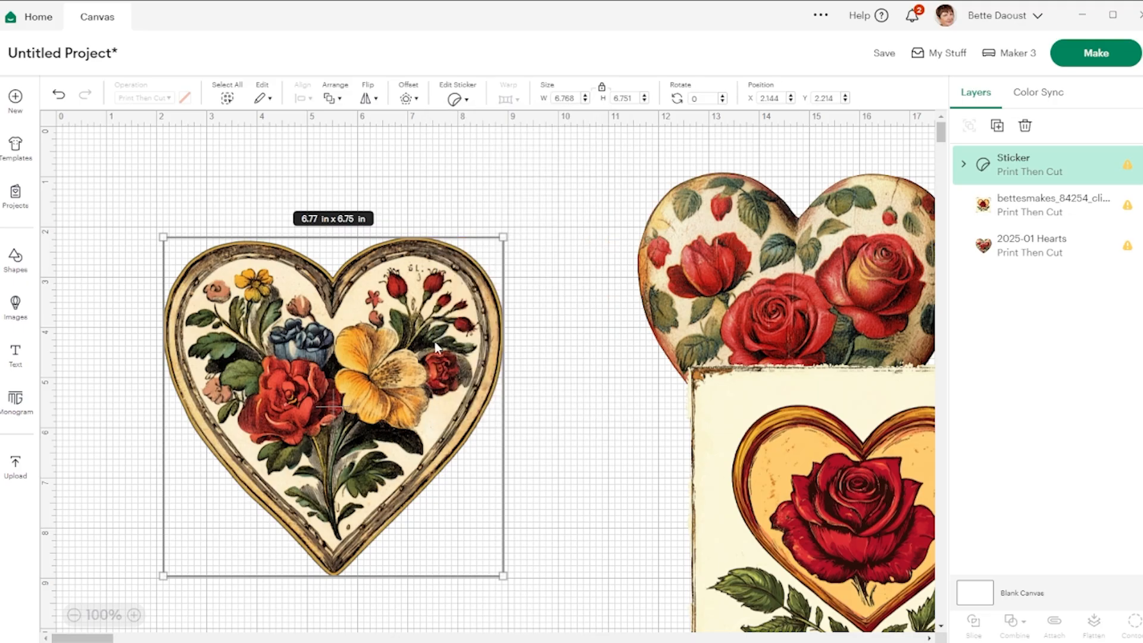
- Move the finished sticker aside and bring the 2025-01 Hearts image onto the empty canvas area
drag(425, 381, 841, 517)
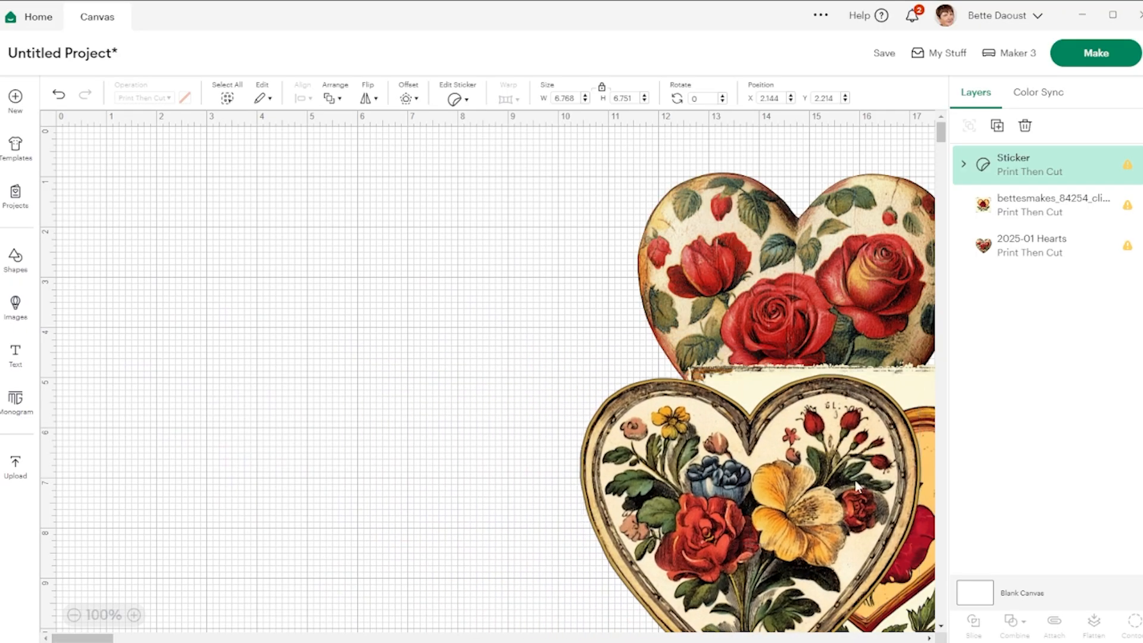
click(866, 277)
drag(866, 277, 409, 335)
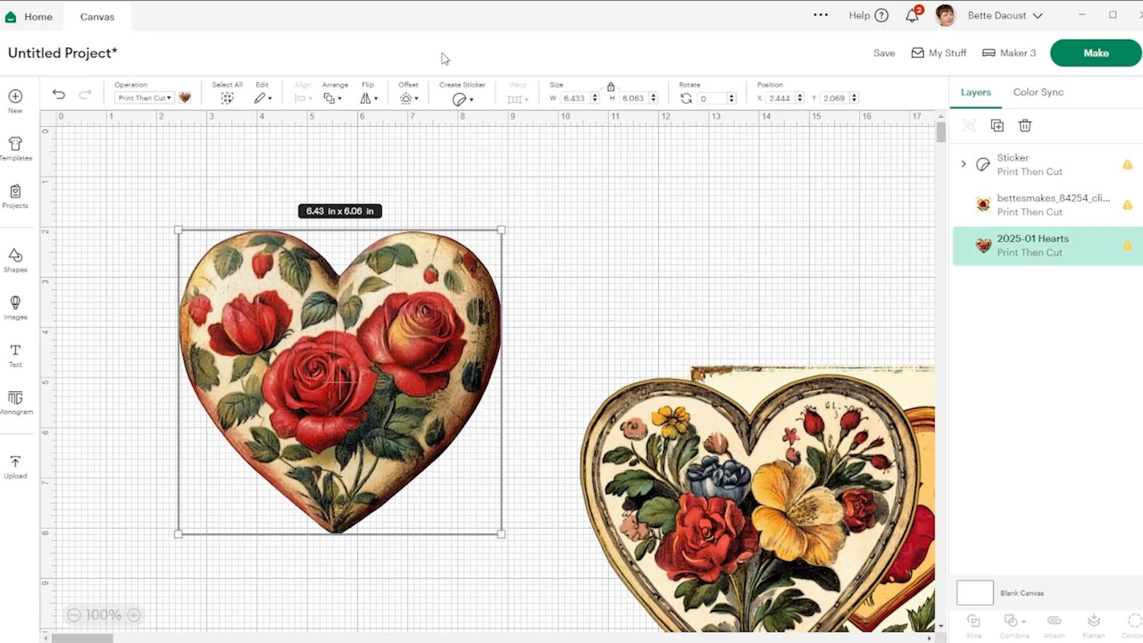
- Set up the 2025-01 Hearts image as a Die Cut sticker with a Thin border
click(458, 100)
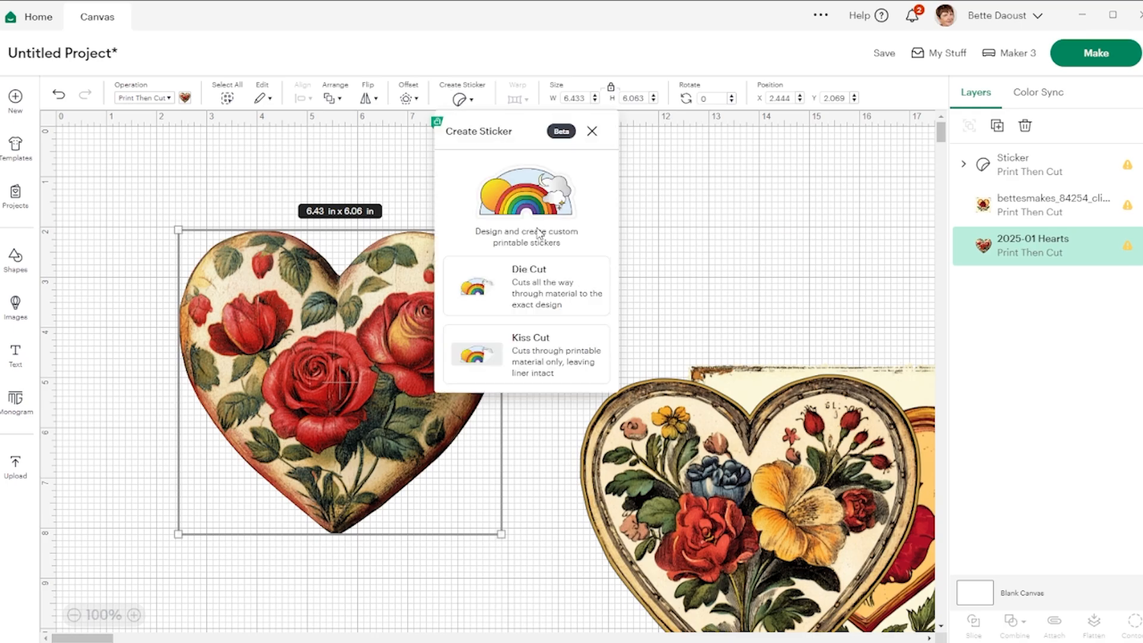
click(548, 295)
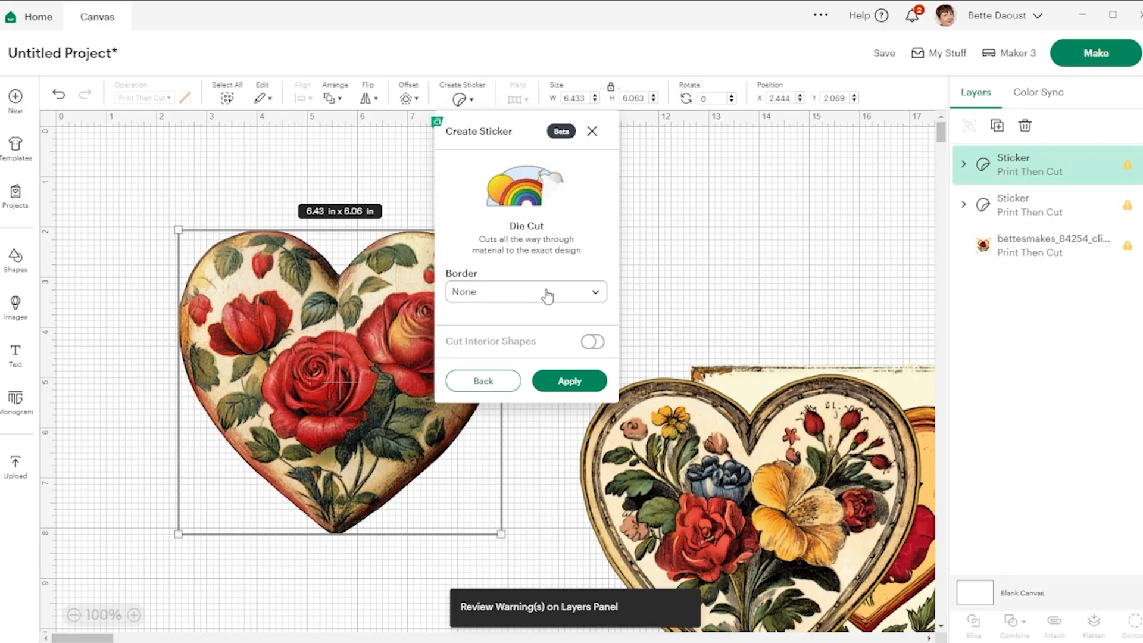
click(548, 294)
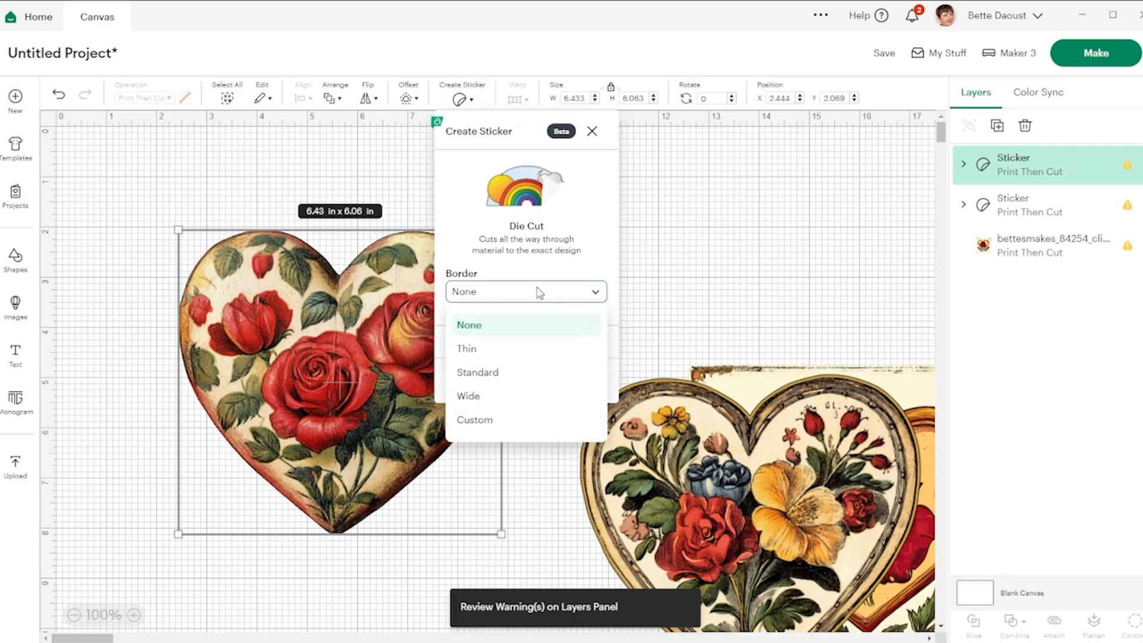
click(478, 351)
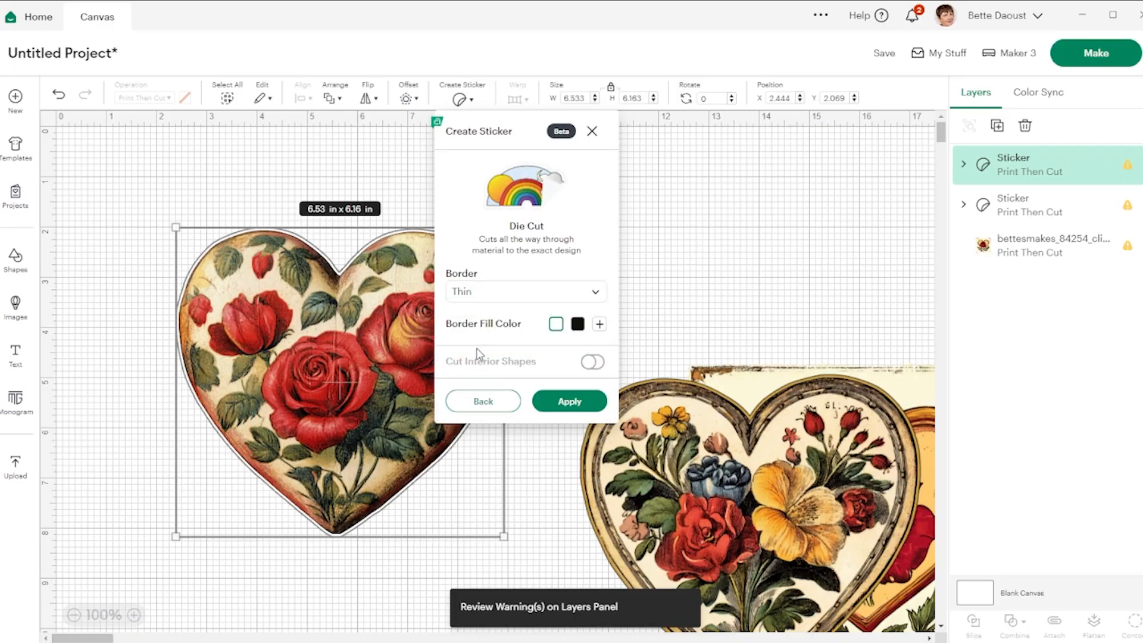
- Paste the hex code #cea042 as the red rose heart sticker's border fill color and apply the sticker
click(600, 326)
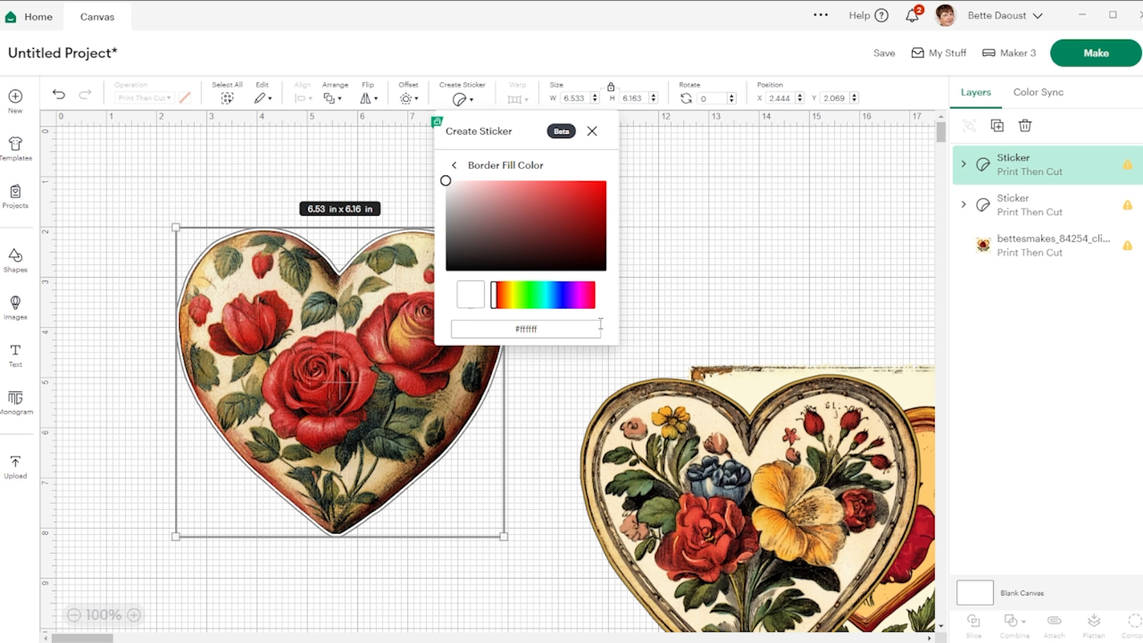
double_click(520, 330)
triple_click(520, 332)
key(ctrl+v)
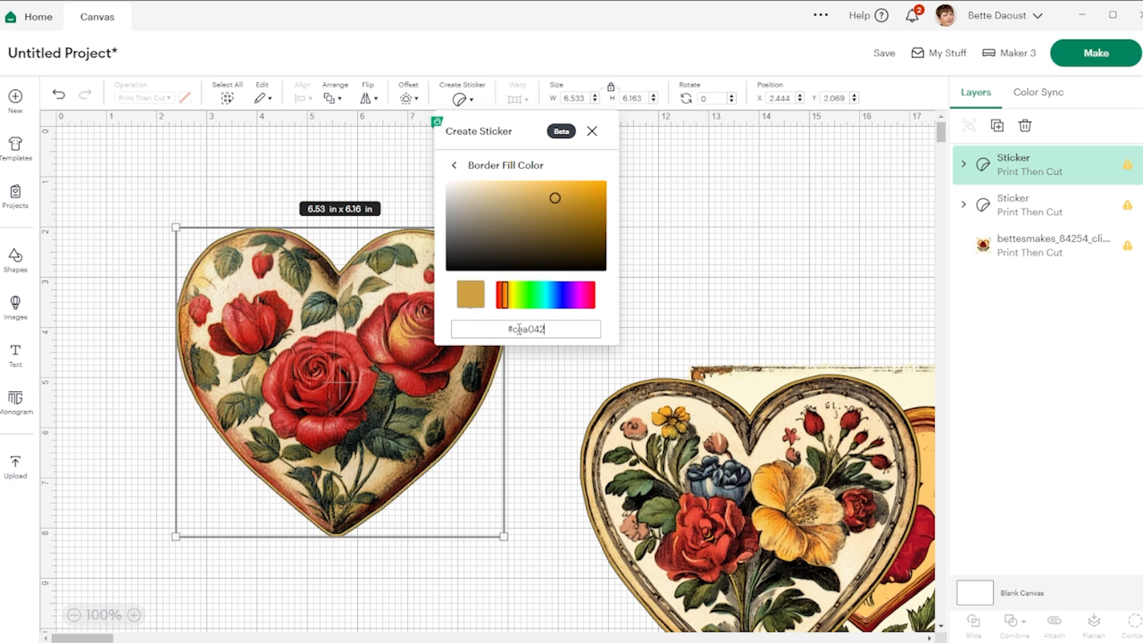
click(454, 167)
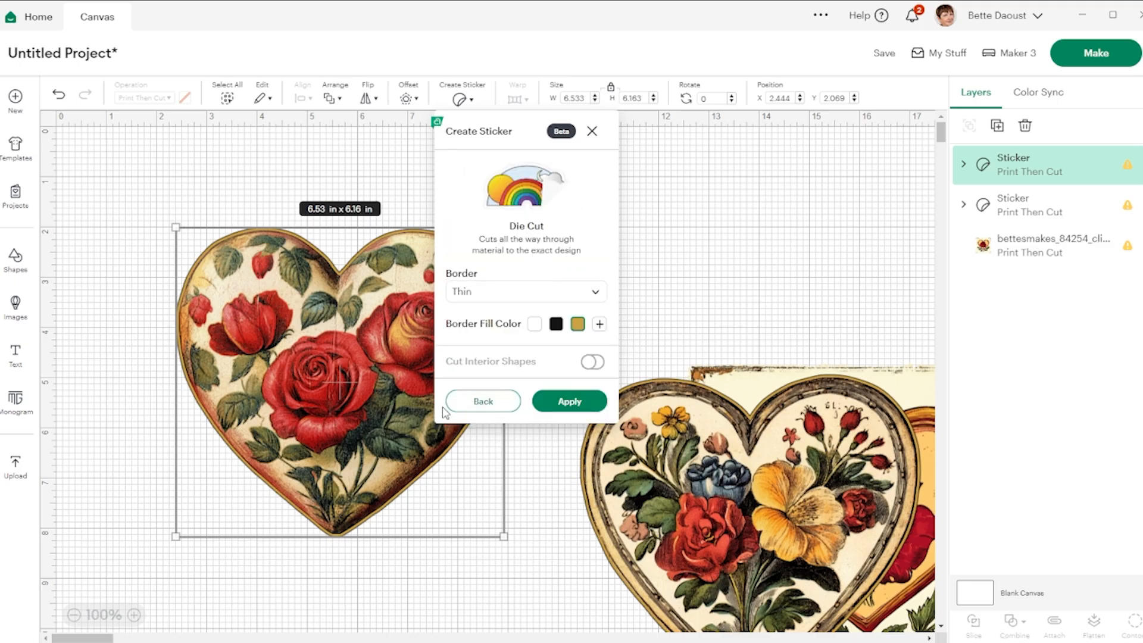
click(569, 401)
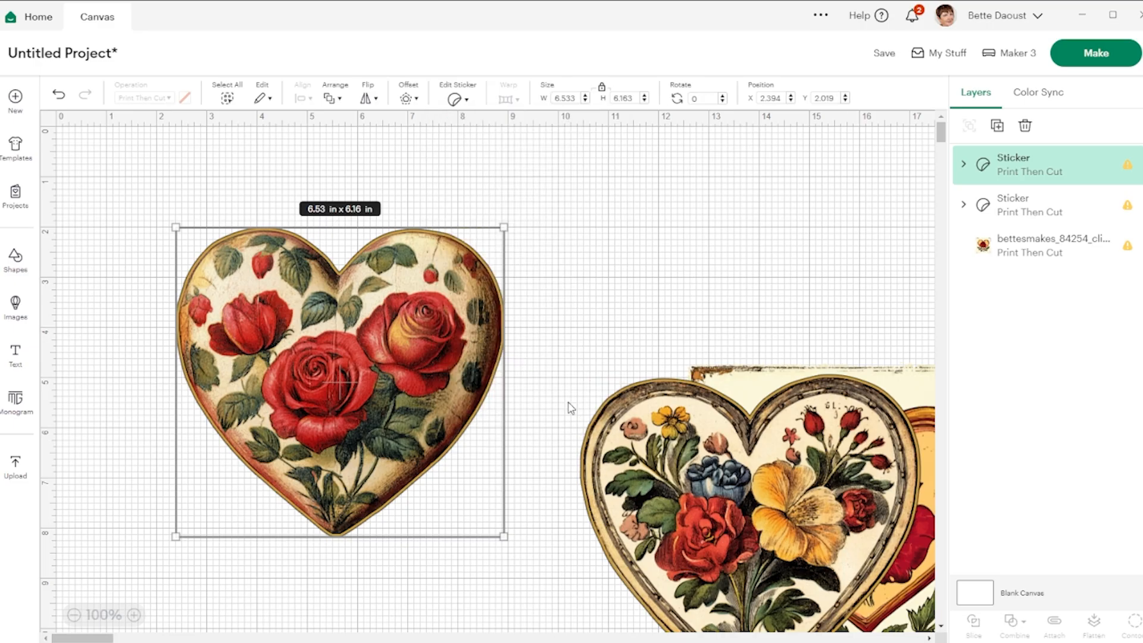
- Move both finished heart stickers aside and place the square rose image on the cleared canvas area
drag(387, 339, 379, 447)
drag(695, 488, 412, 349)
drag(249, 473, 406, 403)
mouse_move(243, 200)
mouse_down()
mouse_move(424, 390)
mouse_move(407, 376)
mouse_move(712, 248)
mouse_up()
drag(819, 543, 321, 378)
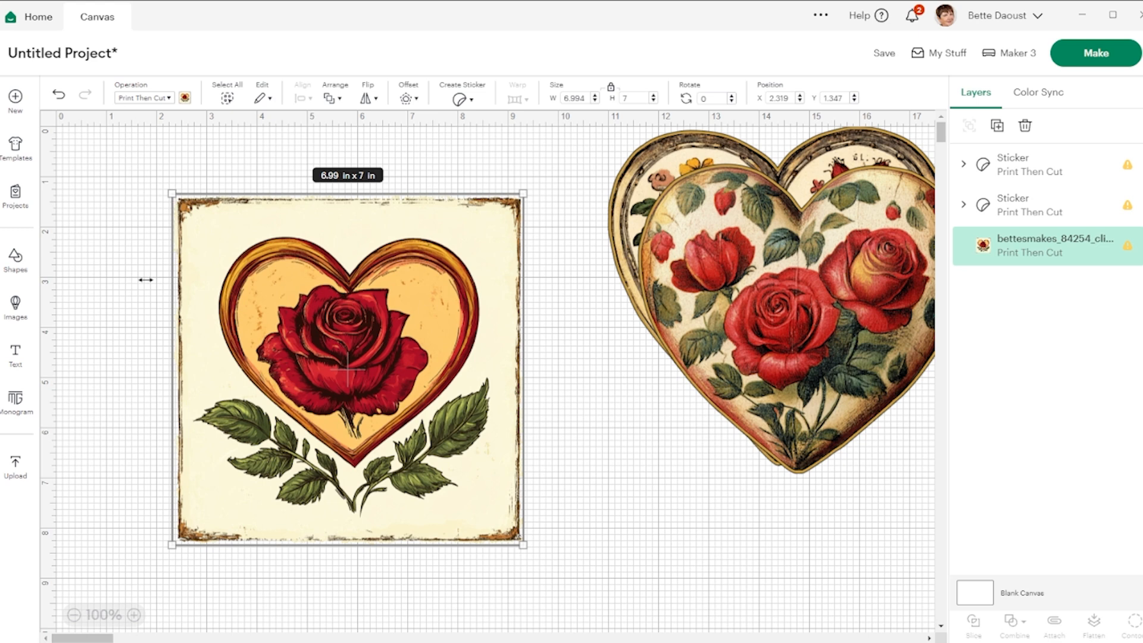
- Change the blank canvas color to medium gray and hide the canvas grid
click(110, 398)
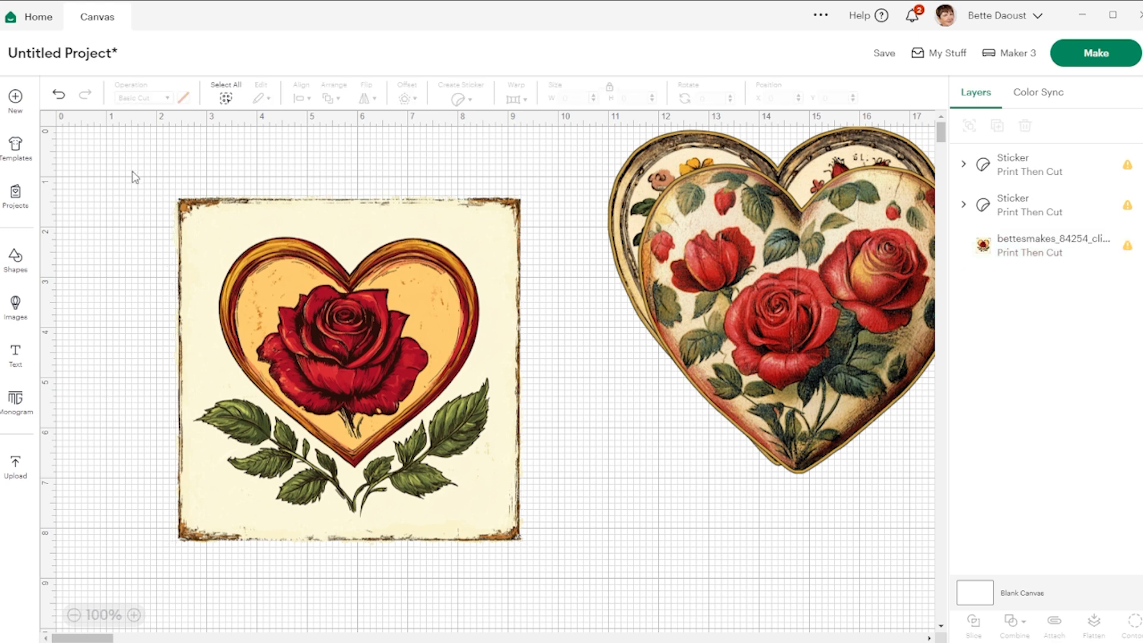
click(265, 274)
click(110, 181)
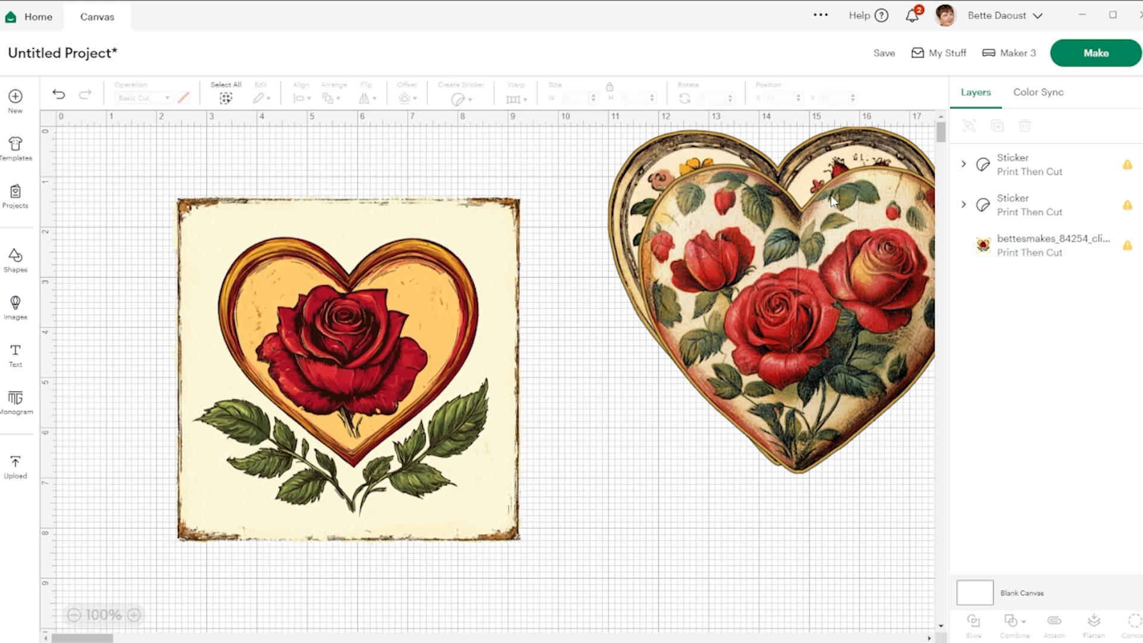
click(980, 594)
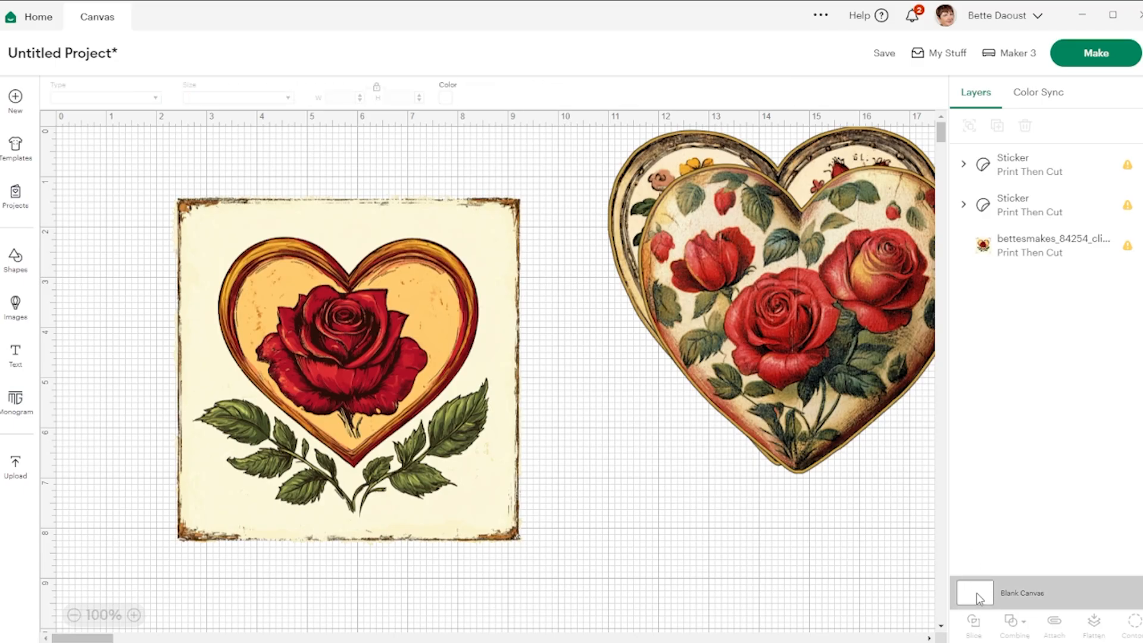
click(448, 99)
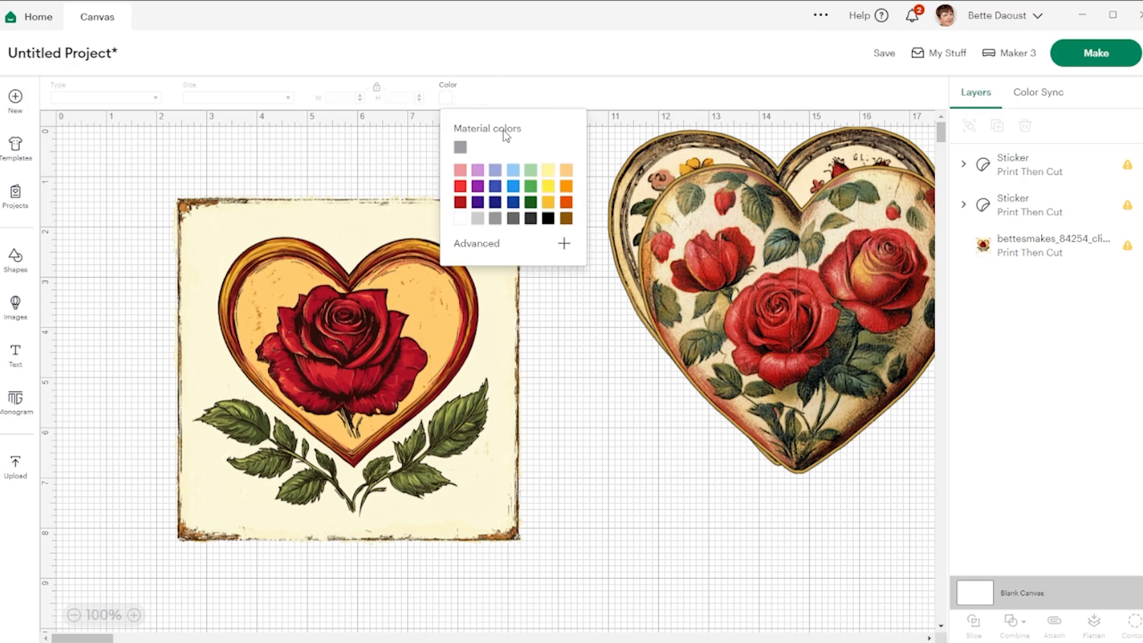
click(494, 219)
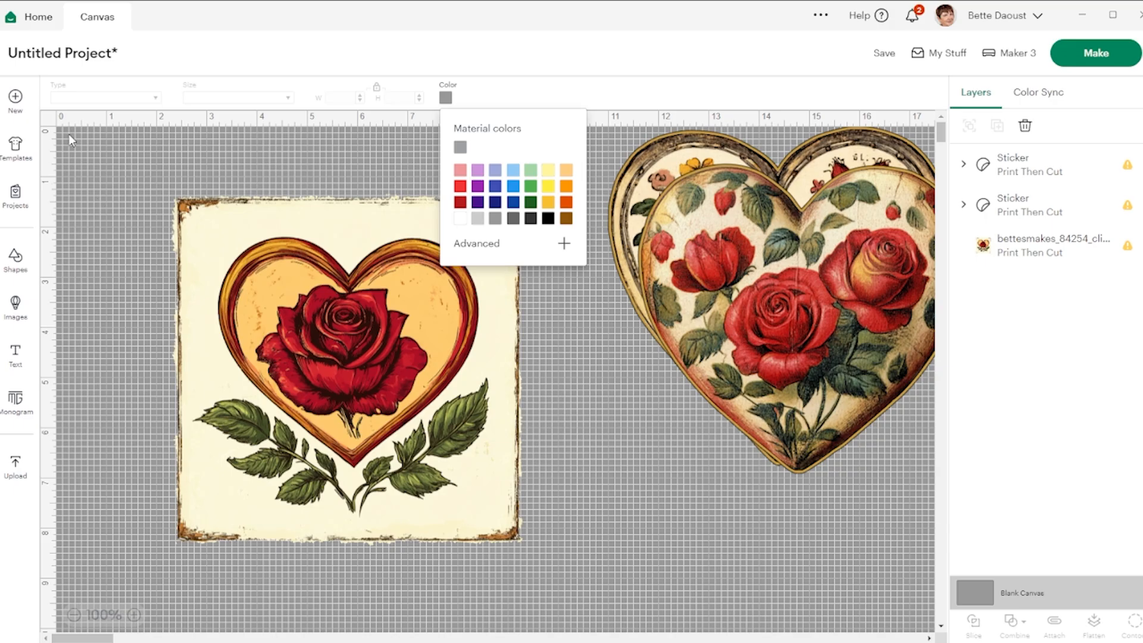
click(48, 127)
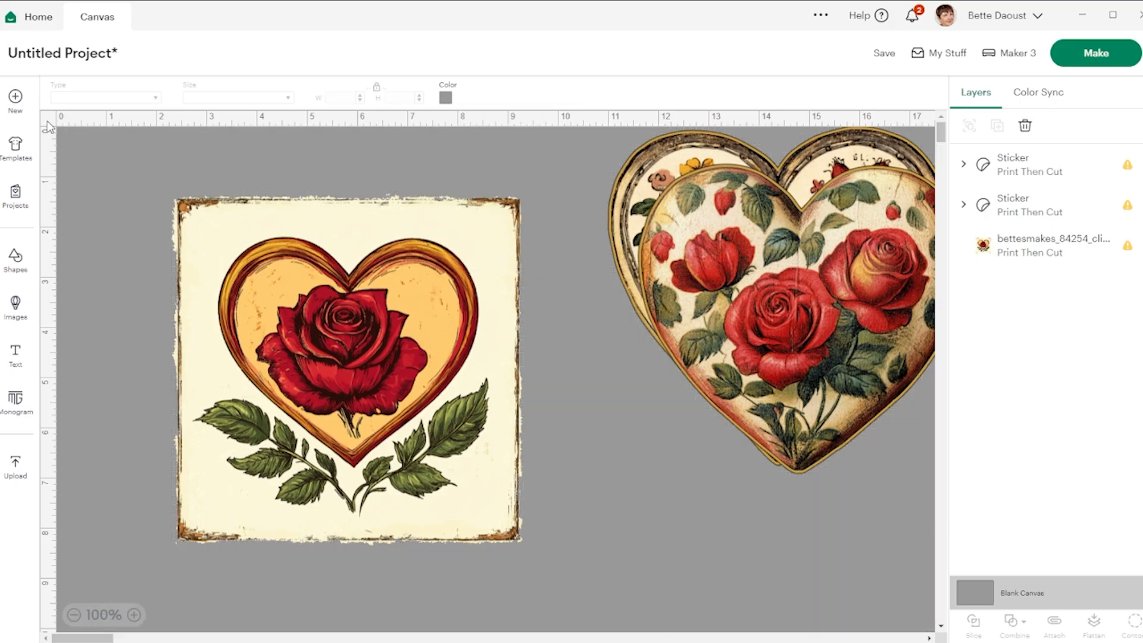
- Nudge the square rose image and set it up as a Die Cut sticker with a Thin border
mouse_move(365, 338)
mouse_down()
mouse_move(372, 312)
mouse_move(379, 328)
mouse_up()
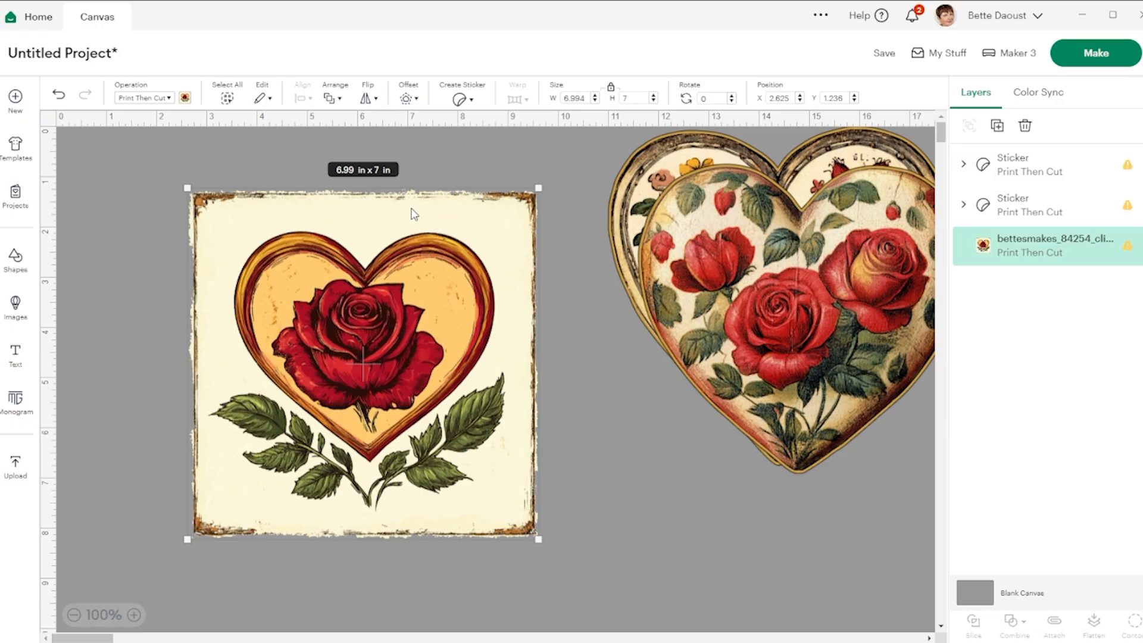
click(459, 100)
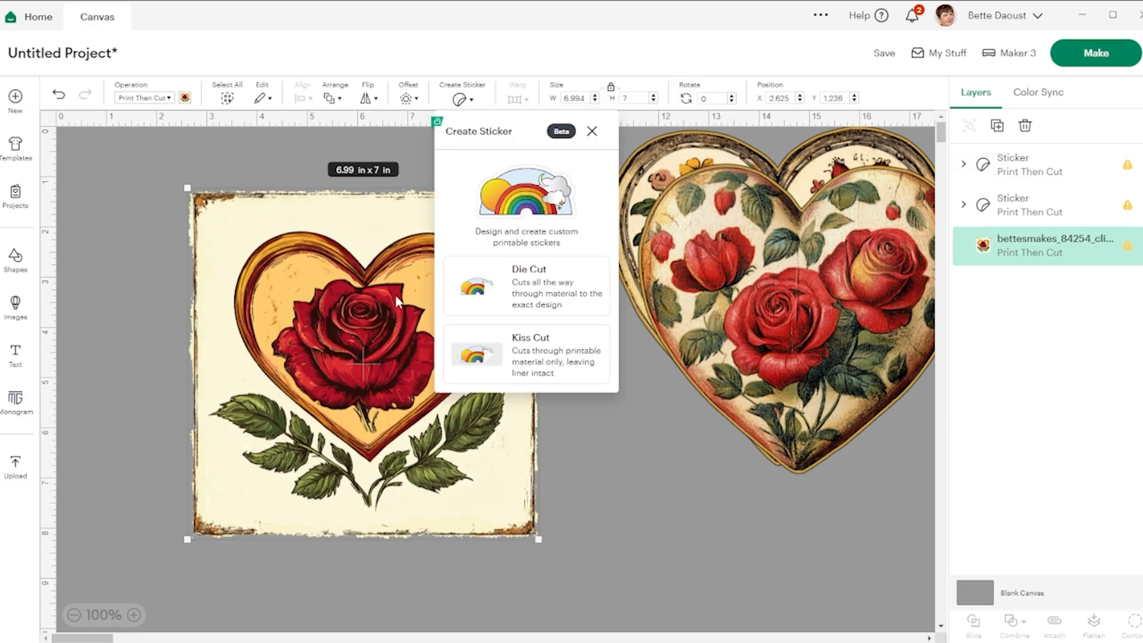
click(534, 290)
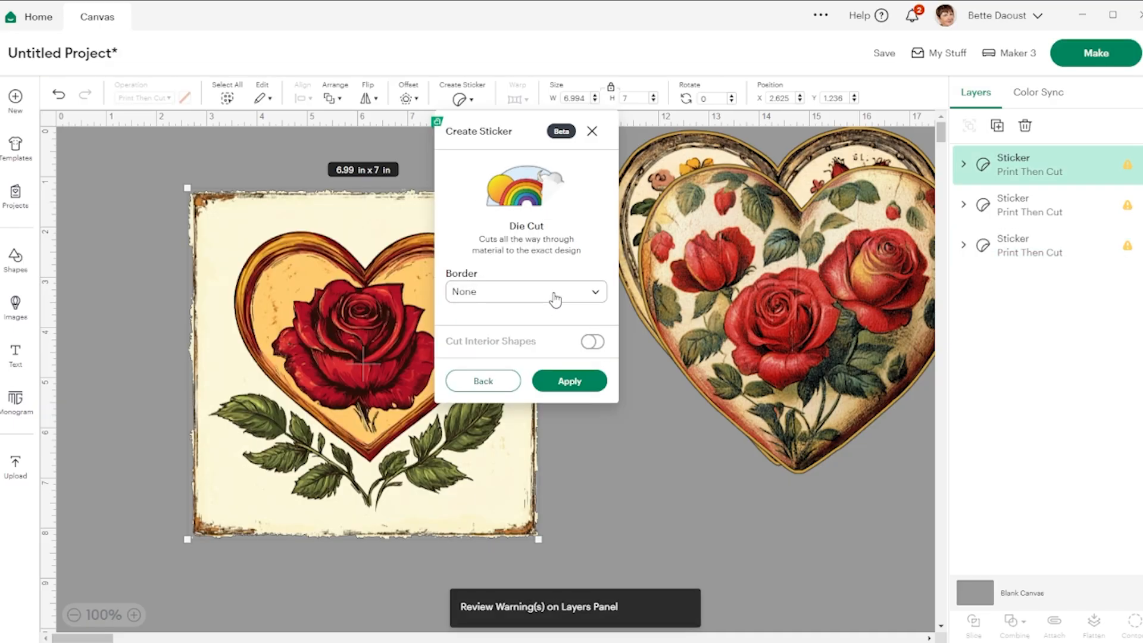
click(554, 297)
click(457, 348)
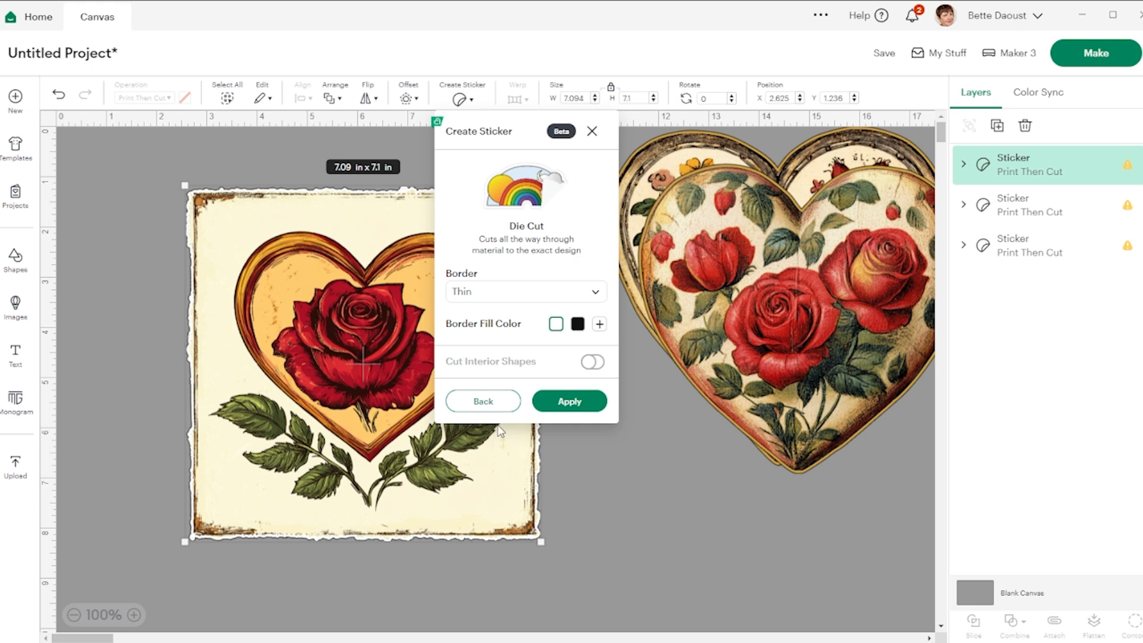
- Try the Standard border on the square rose sticker and settle on the Wide border
click(516, 298)
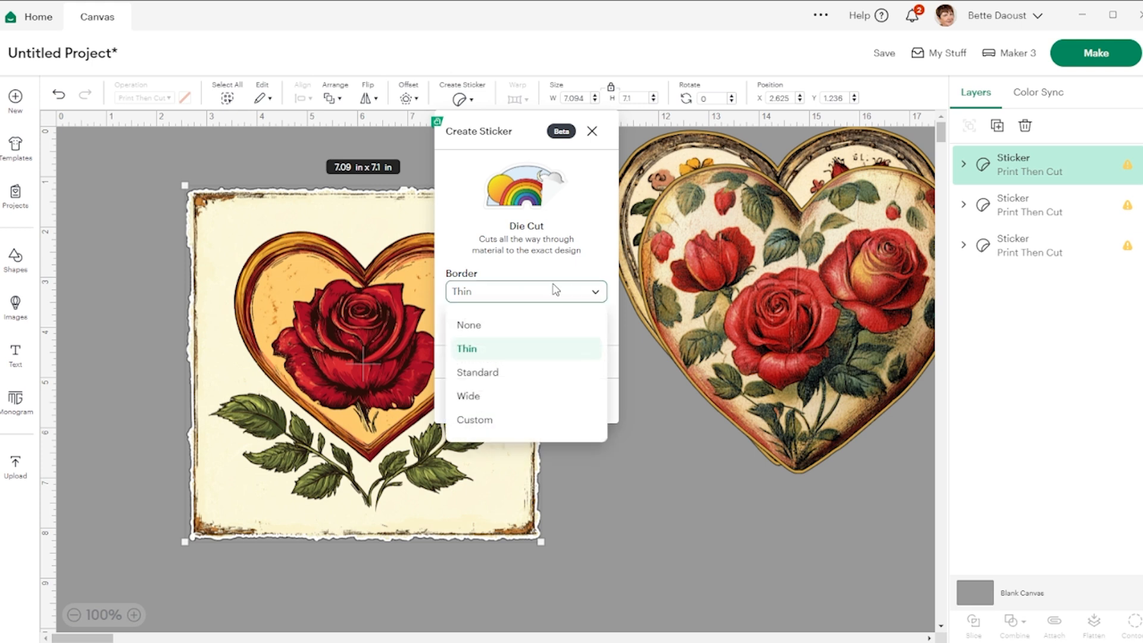
click(506, 373)
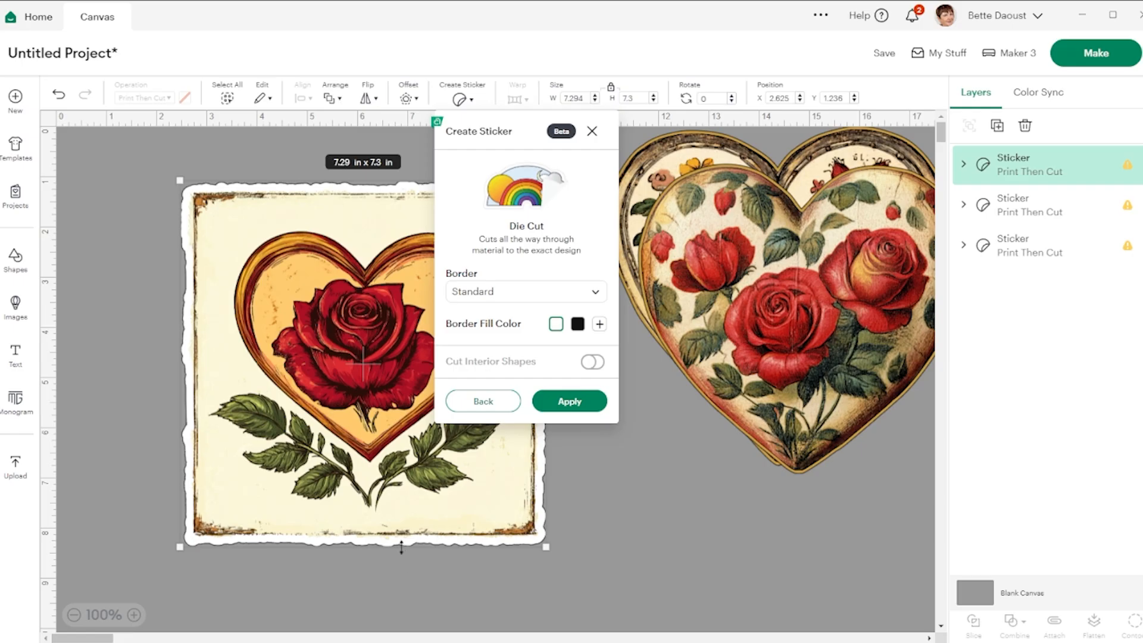
click(481, 293)
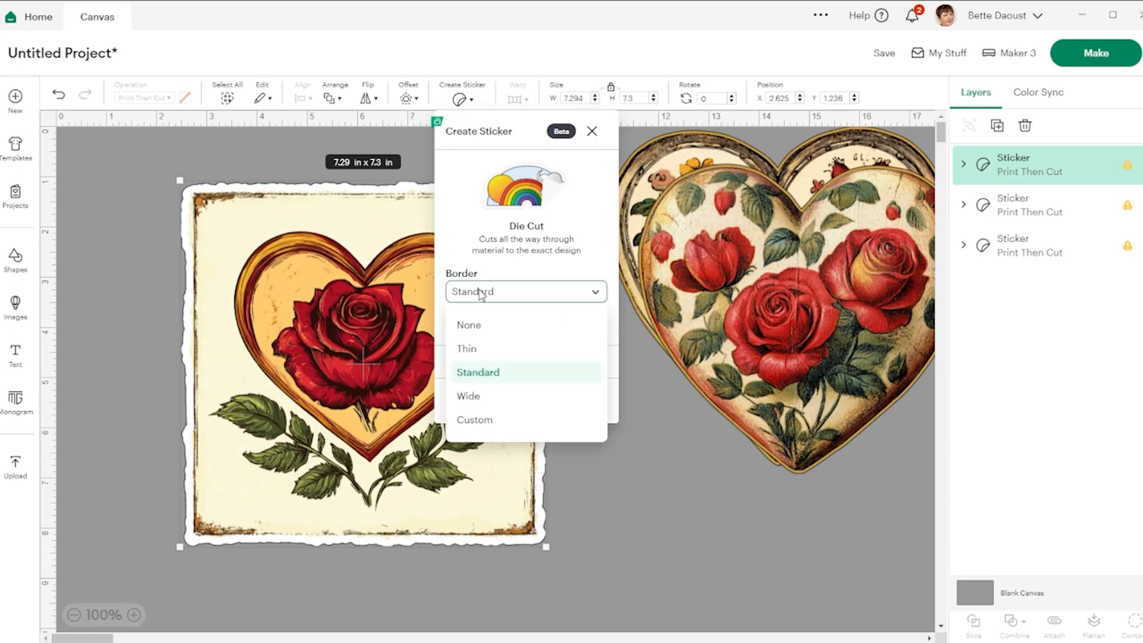
click(483, 396)
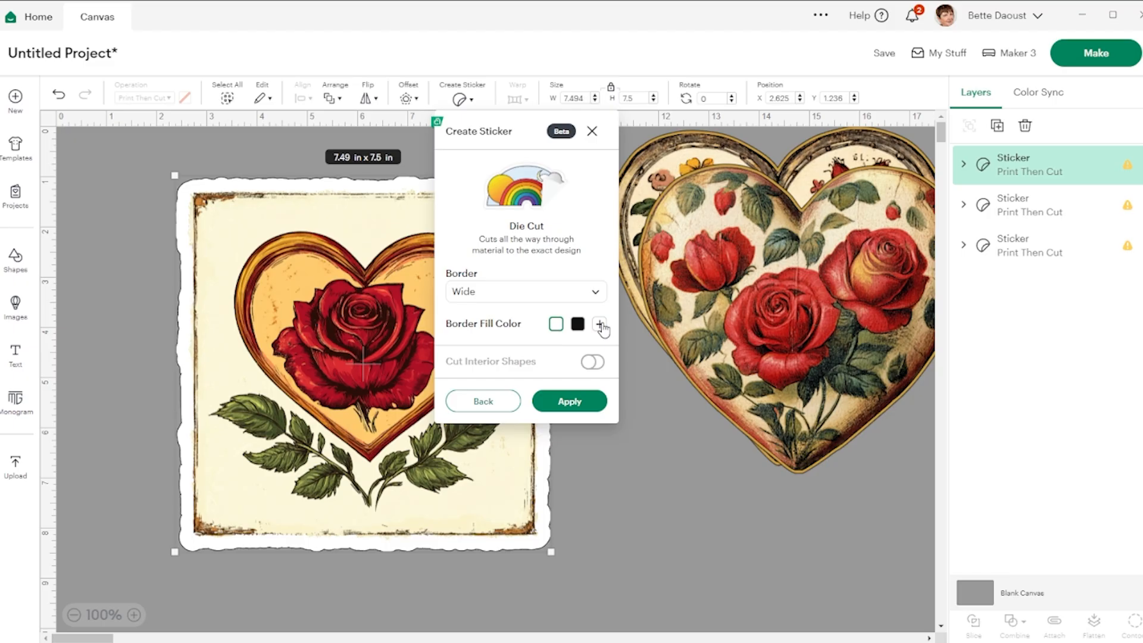
- Apply the wide-bordered rose sticker and auto-resize it to fit 8.5 in x 11 in (Letter) paper
click(570, 401)
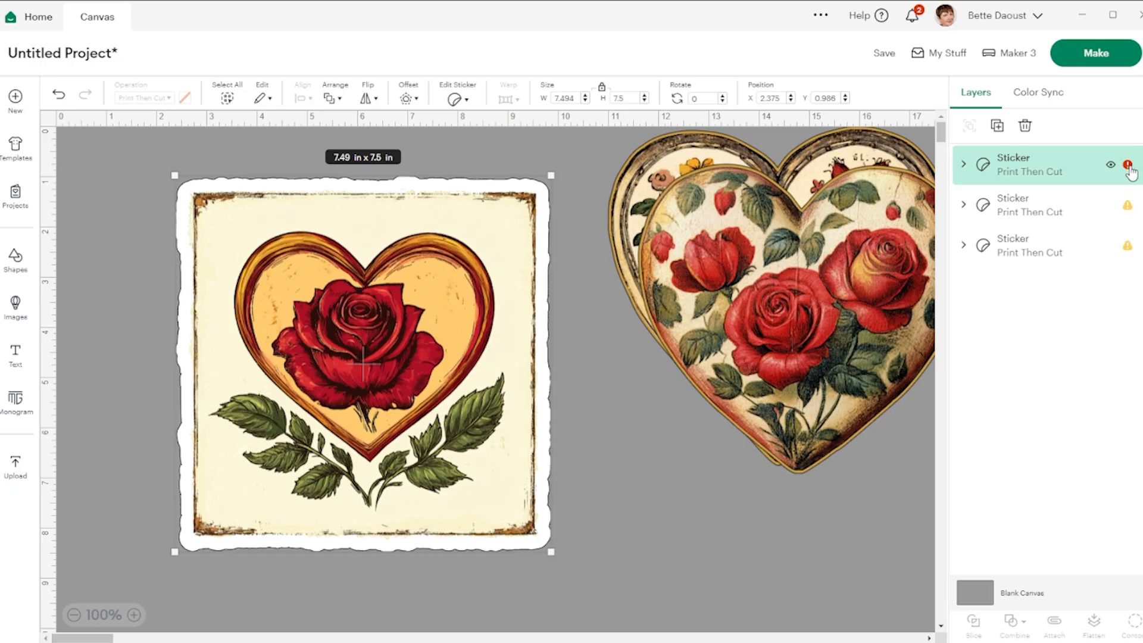
mouse_move(1129, 171)
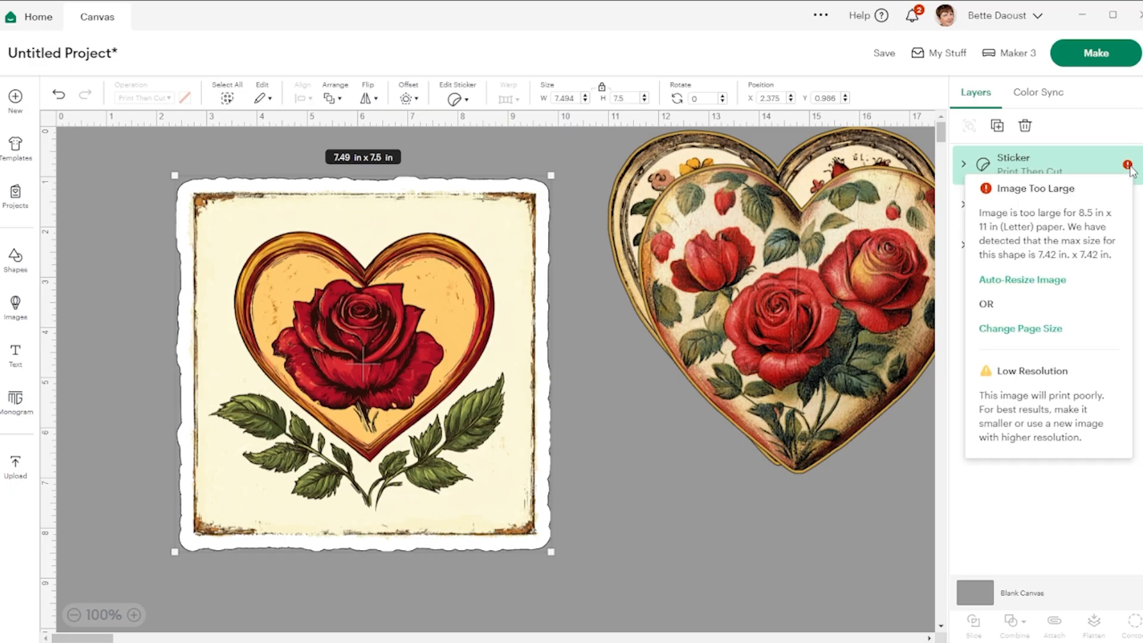
click(1054, 288)
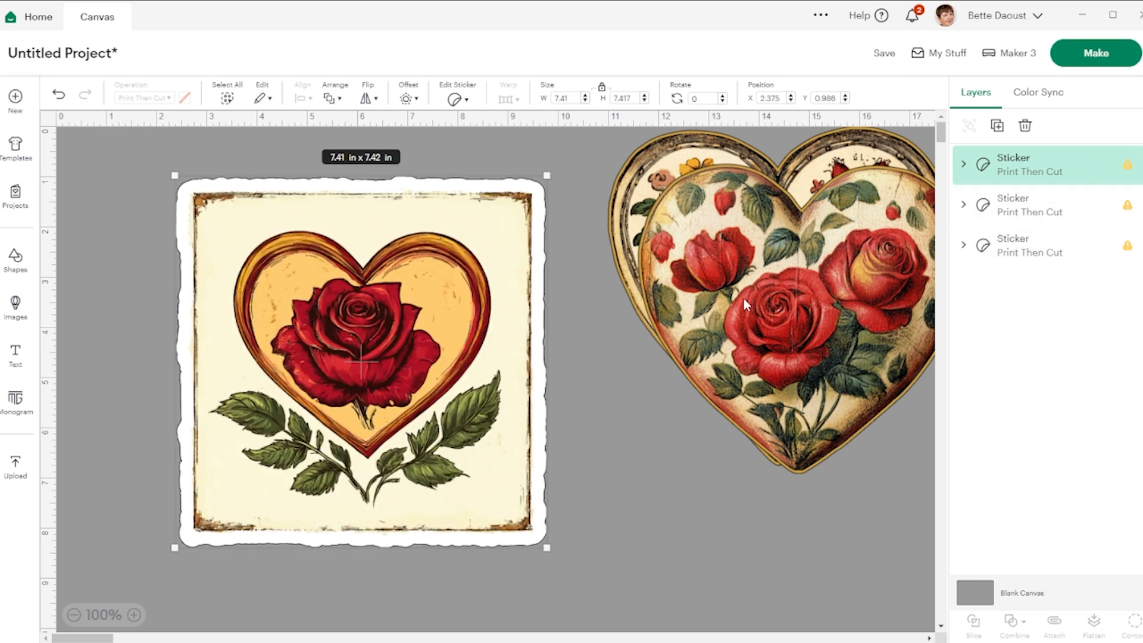
- Move both heart stickers farther aside and stack the square rose sticker on top of them
drag(714, 227, 771, 367)
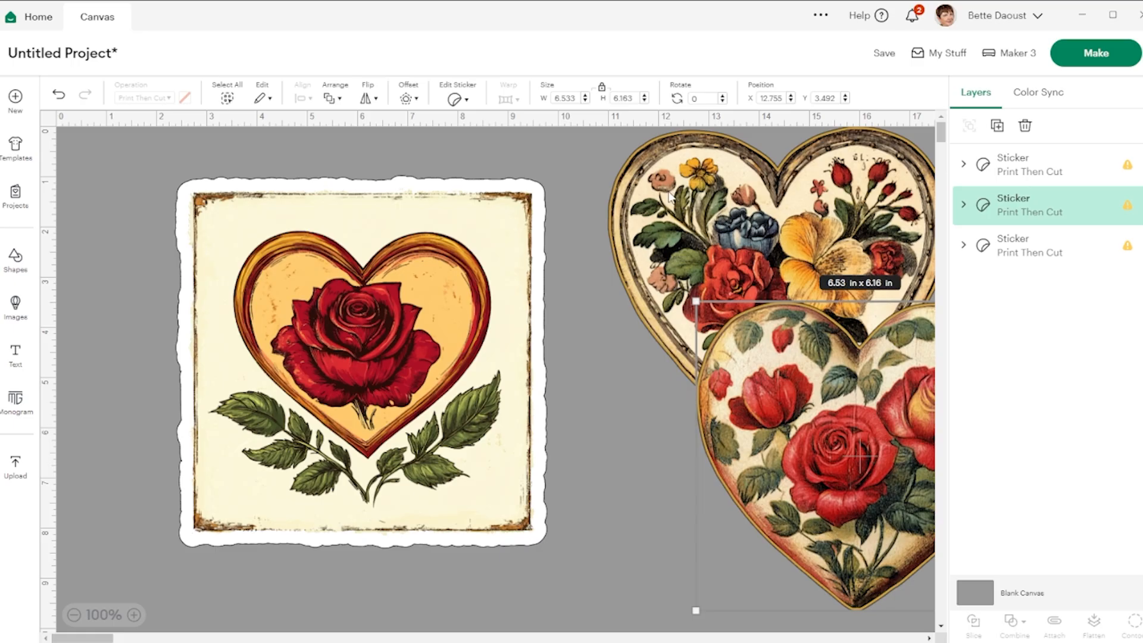
drag(671, 196, 751, 250)
click(364, 271)
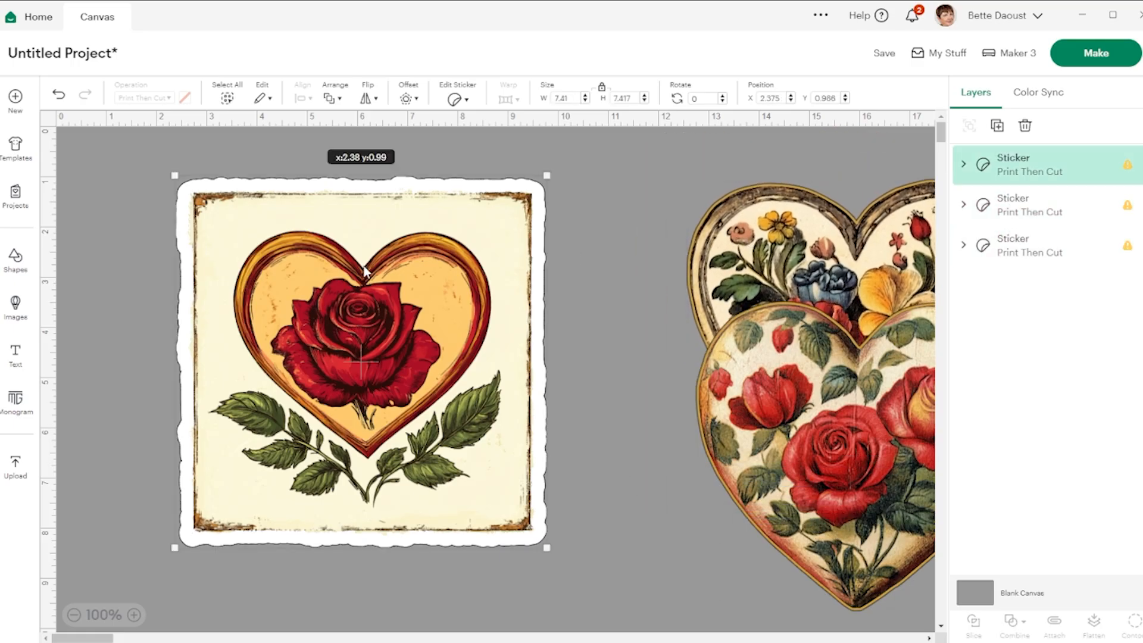
drag(316, 283, 732, 332)
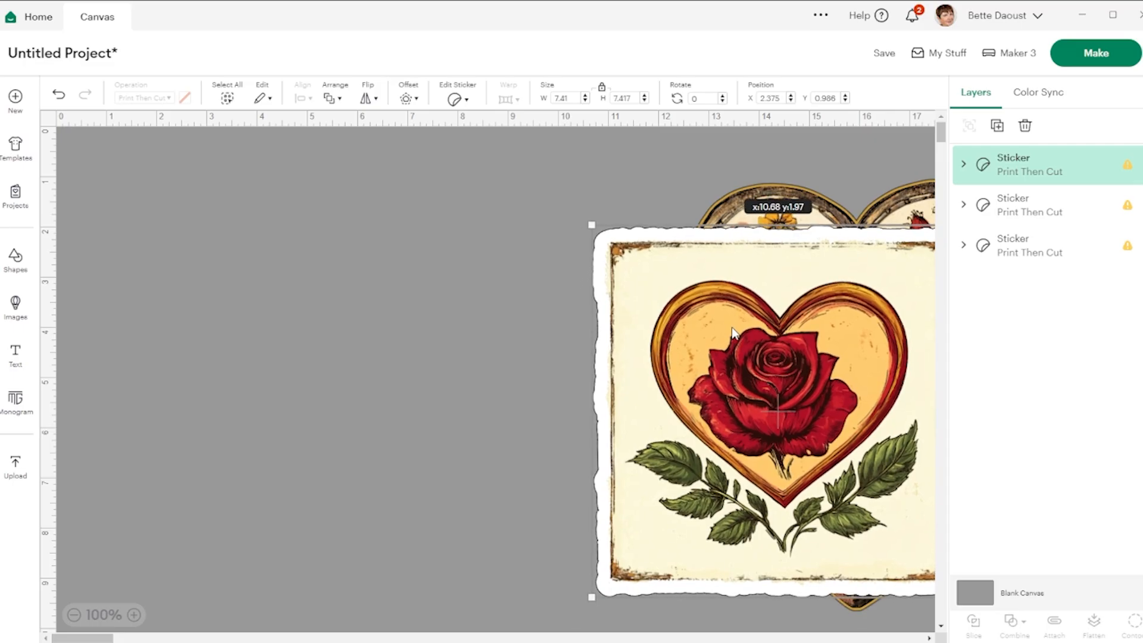
- Duplicate all three stickers together and place the copies on the empty canvas area
drag(471, 164, 920, 617)
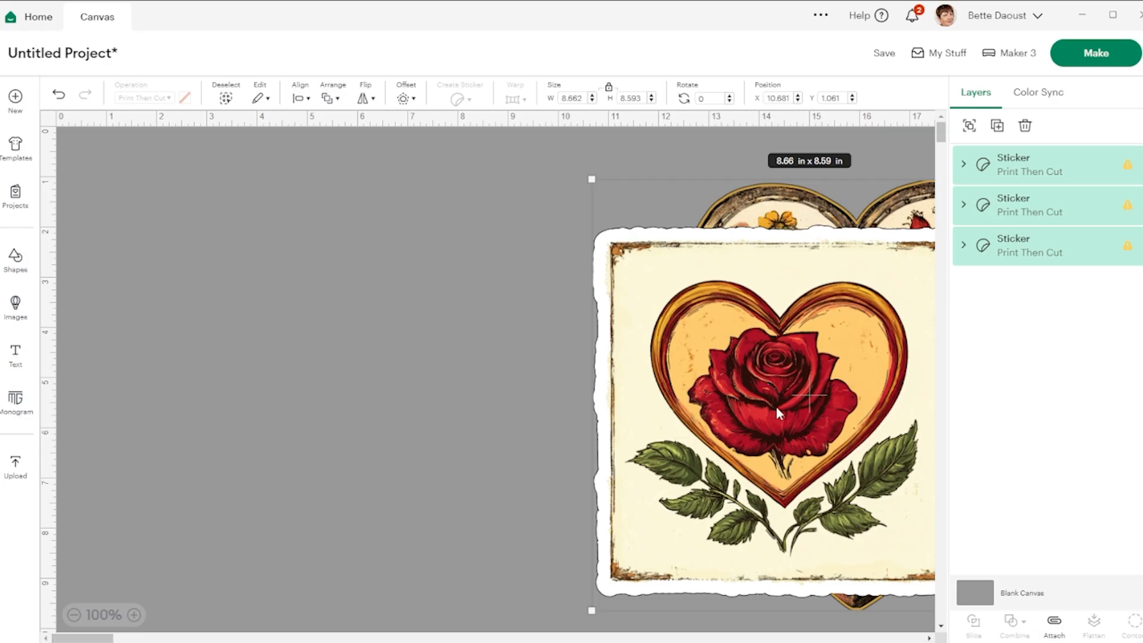
key(ctrl+d)
drag(820, 326, 331, 302)
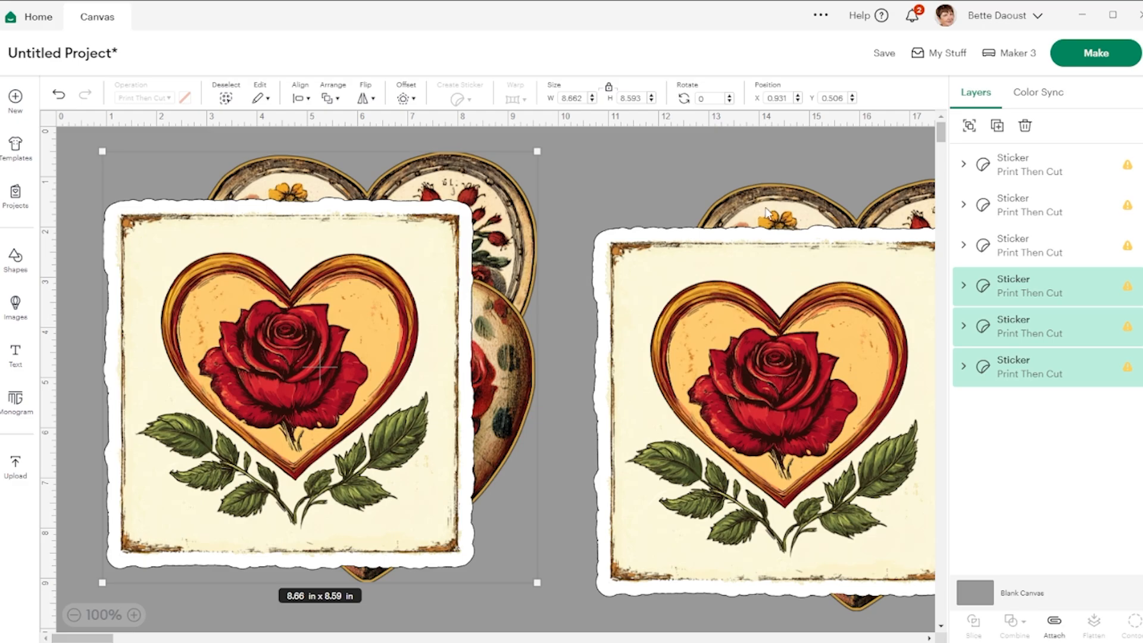
- Shift the original and the copied square rose stickers sideways within their stacks
click(807, 156)
drag(773, 338, 872, 324)
drag(291, 350, 375, 345)
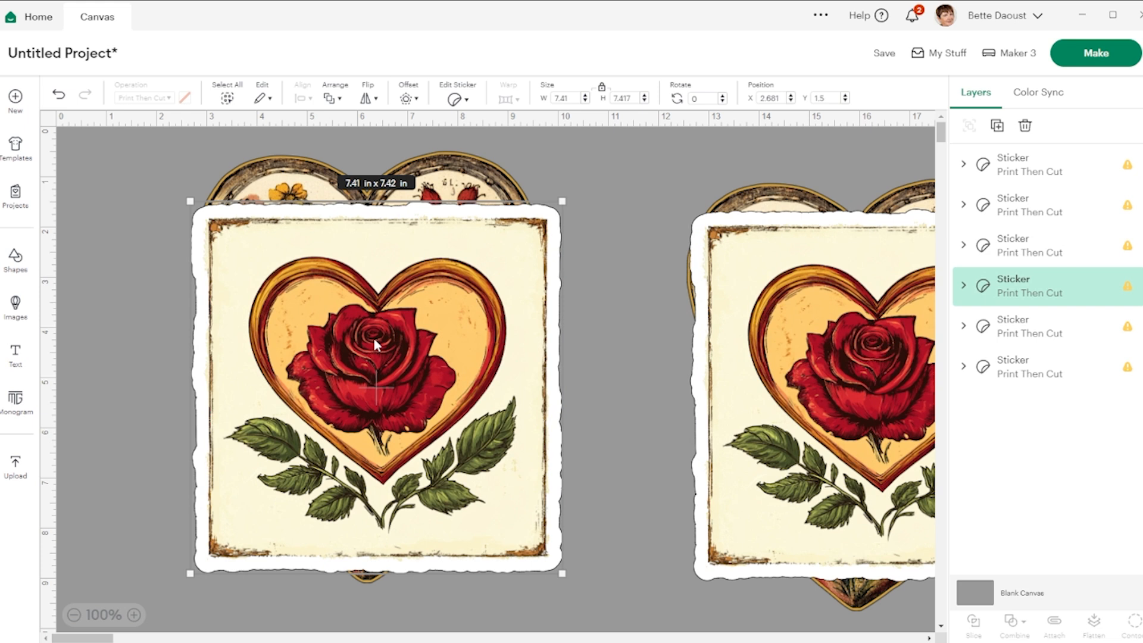
- Convert the front square rose sticker in the first stack from die cut to kiss cut with a Wide border and apply it
click(453, 99)
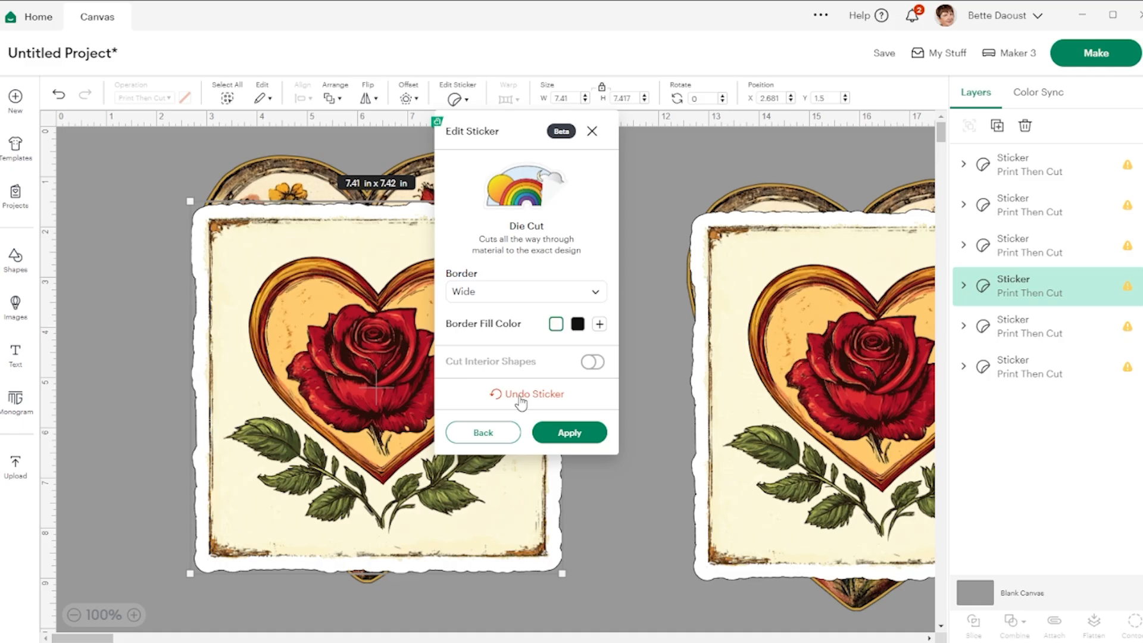
click(483, 433)
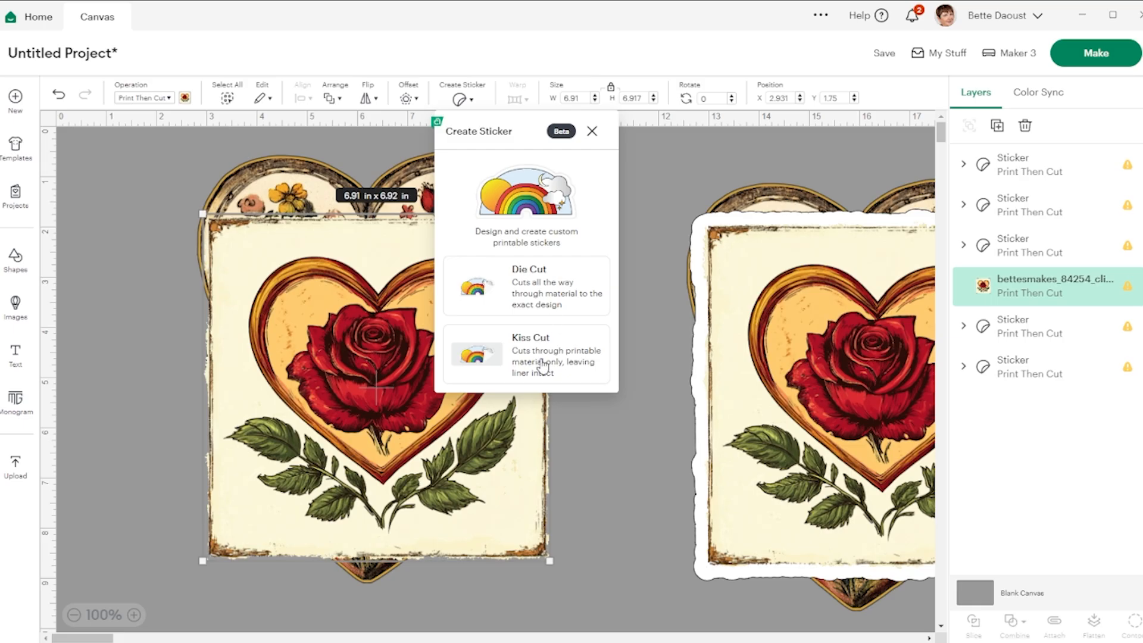
click(544, 366)
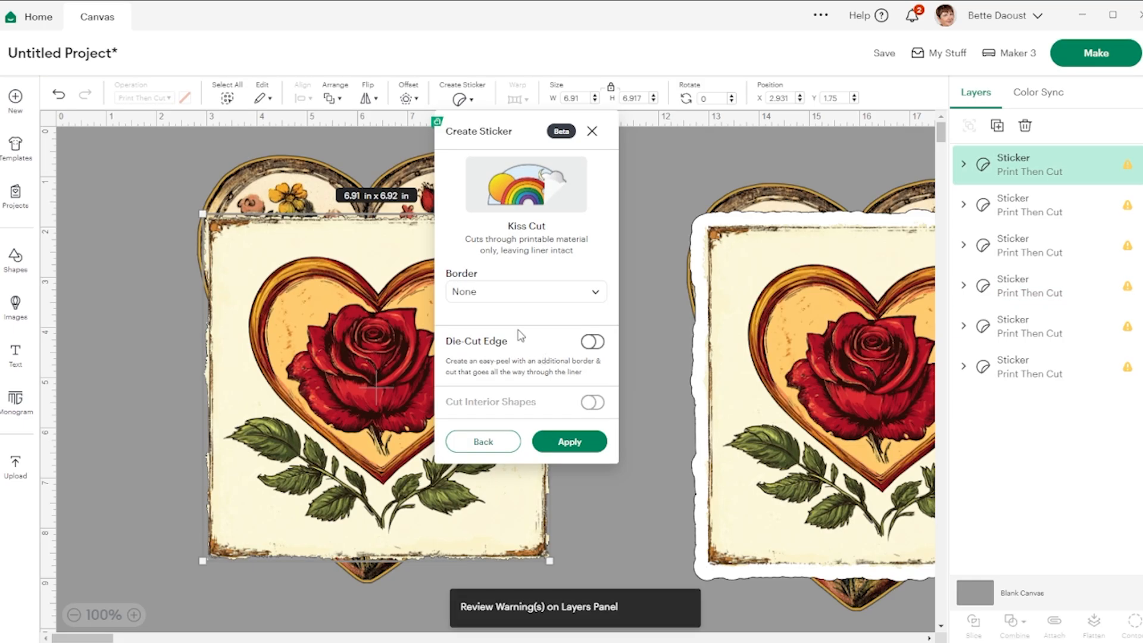
click(518, 301)
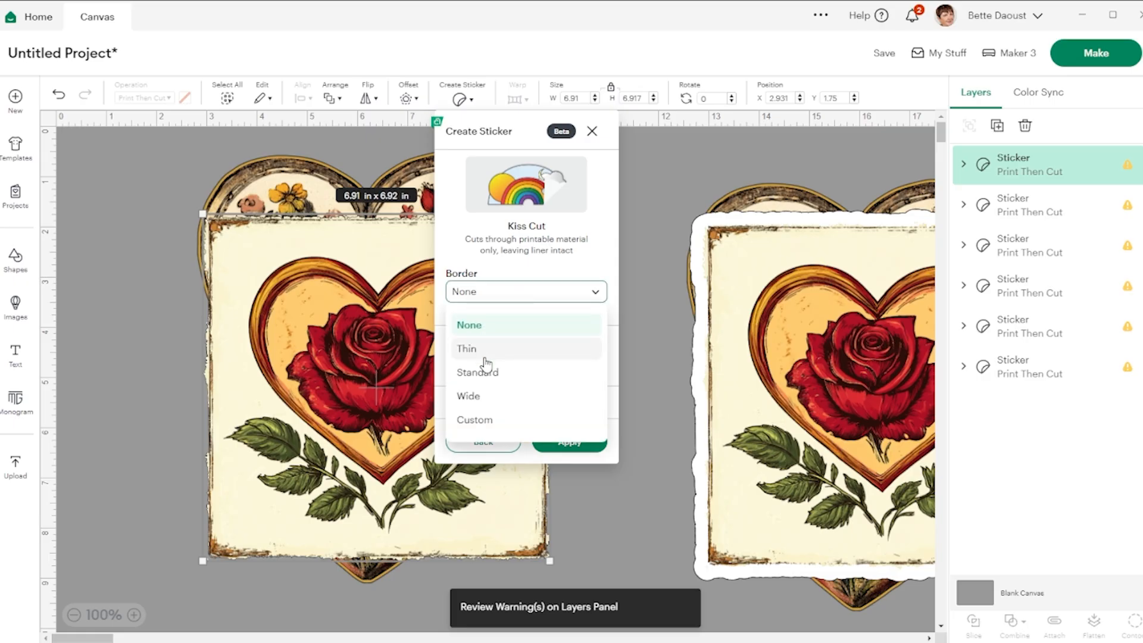
click(488, 391)
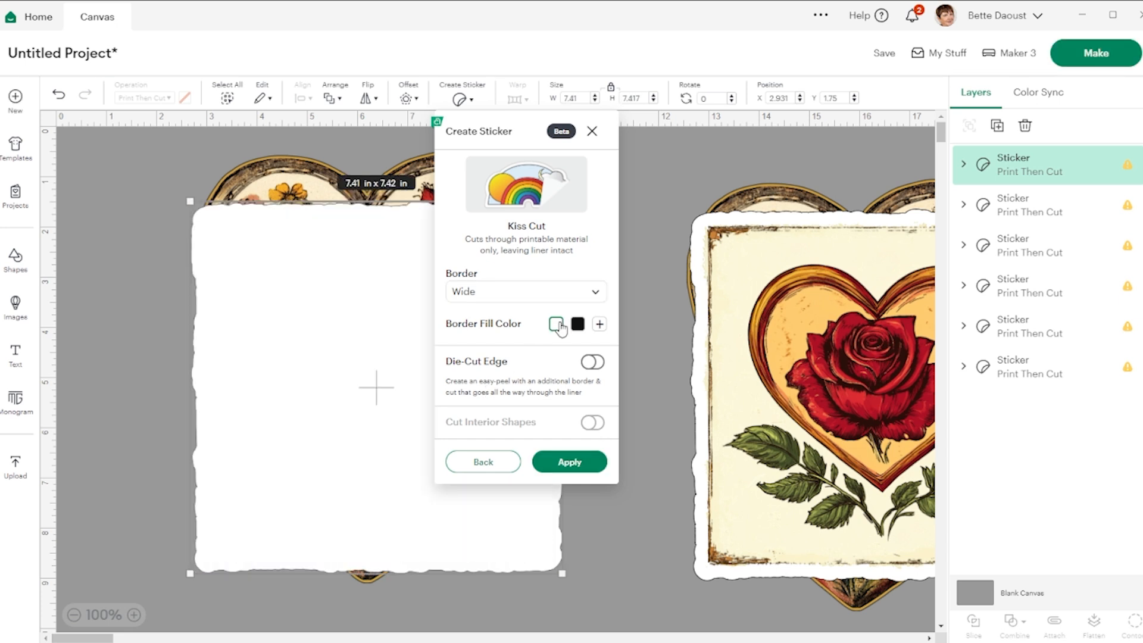
click(572, 464)
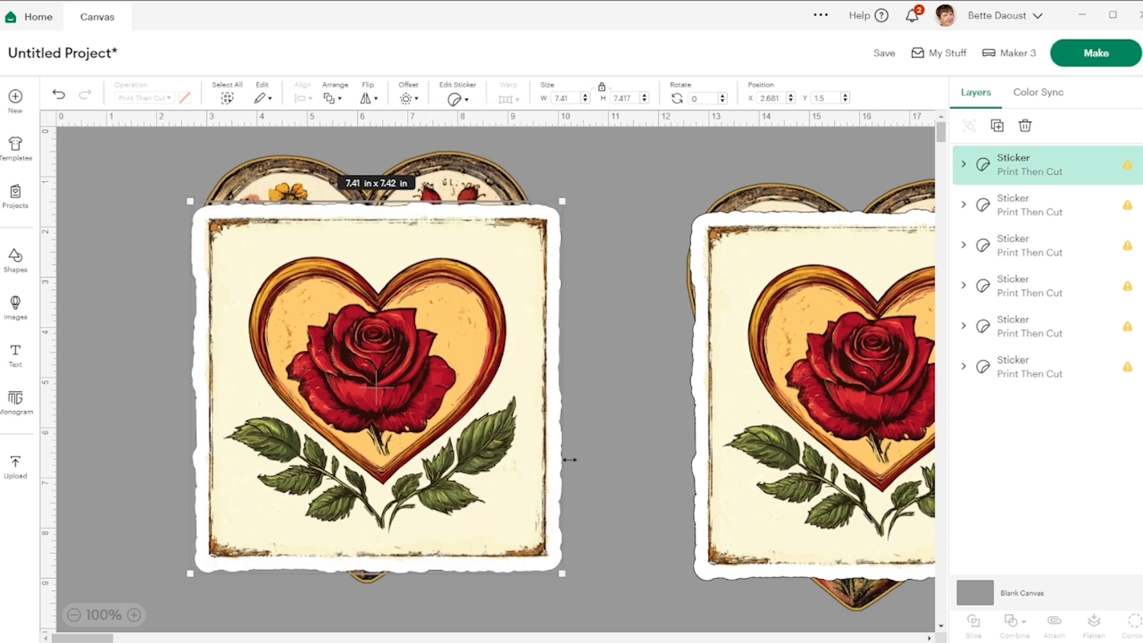
- Shrink the kiss-cut square rose sticker and move it aside, then shift the red roses heart within the stack
drag(562, 203, 321, 443)
drag(260, 502, 630, 216)
drag(407, 394, 449, 383)
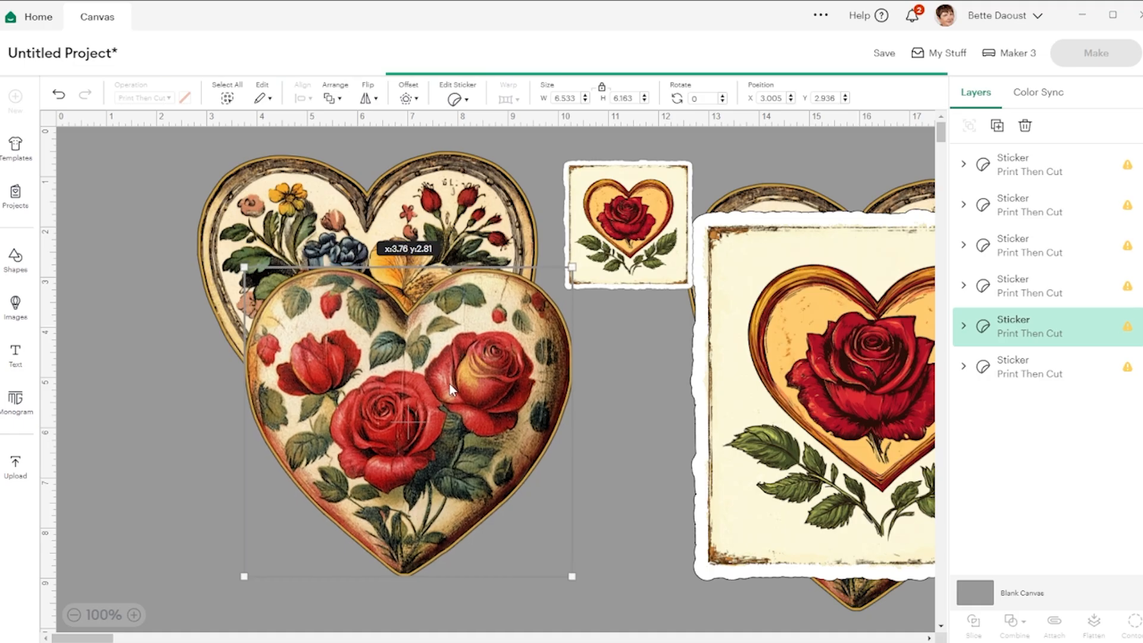
- Change the red roses heart sticker from die cut to kiss cut with a Thin border
click(455, 99)
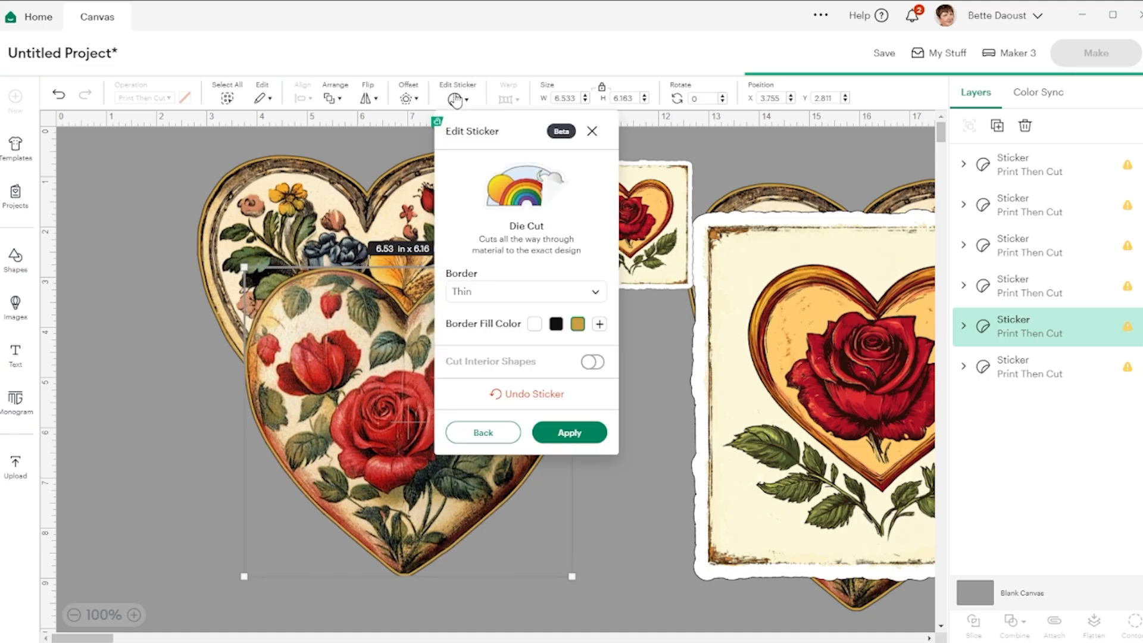
click(484, 432)
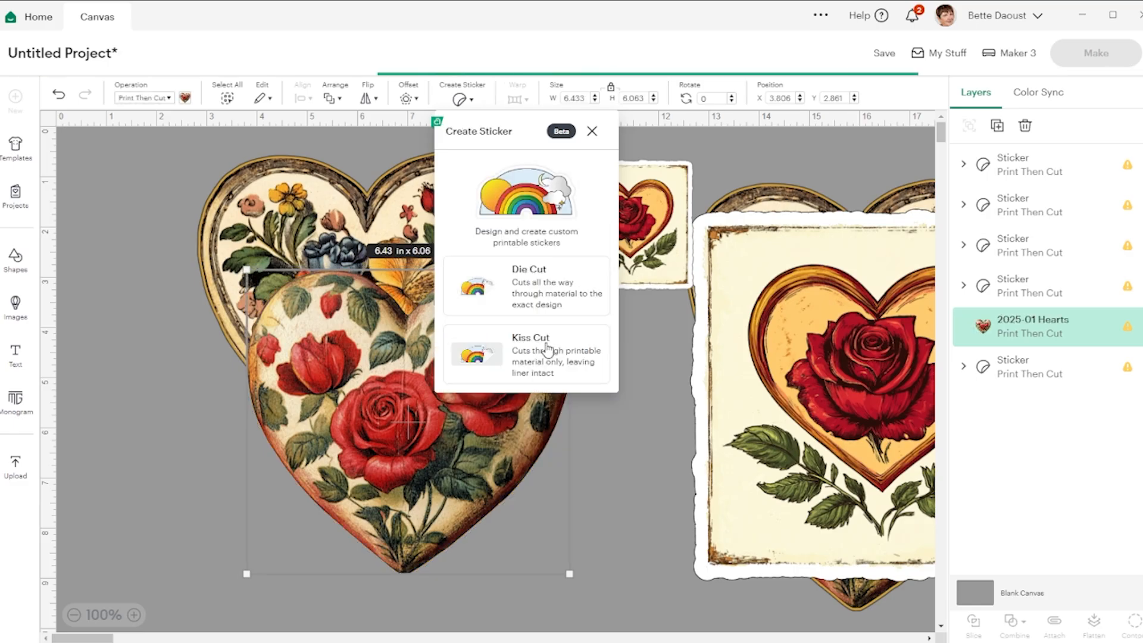
click(474, 346)
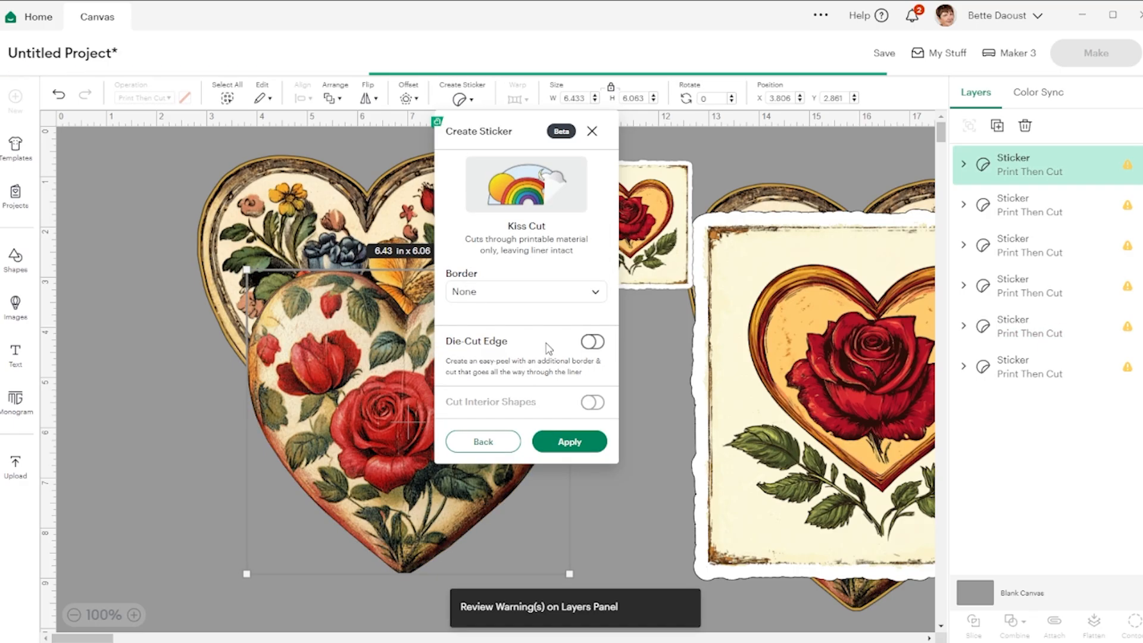
click(495, 299)
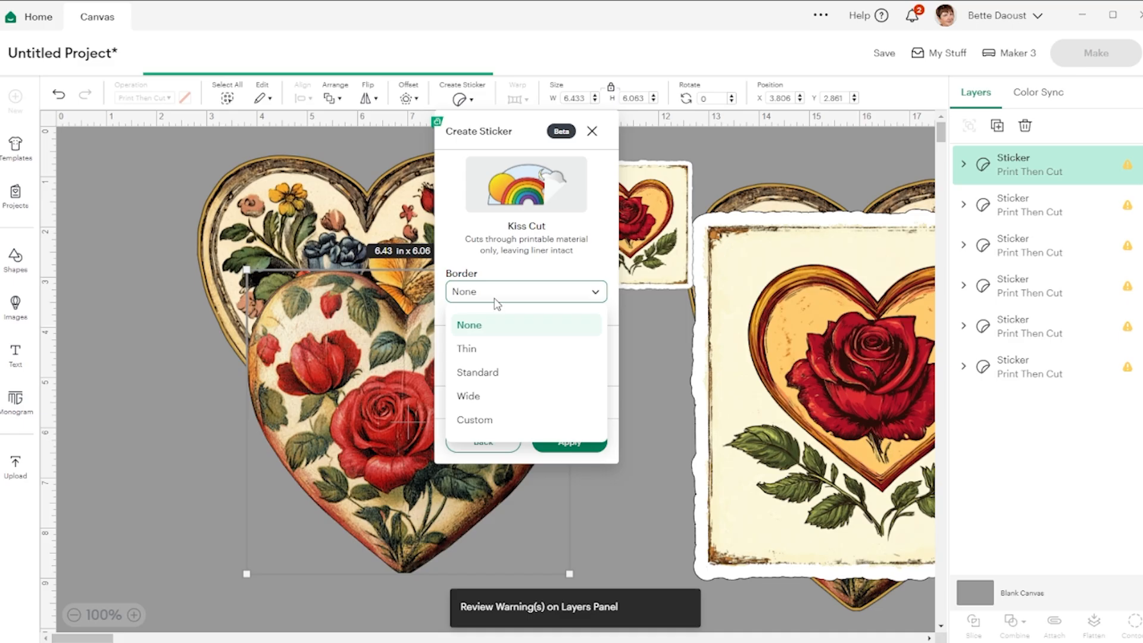
click(468, 349)
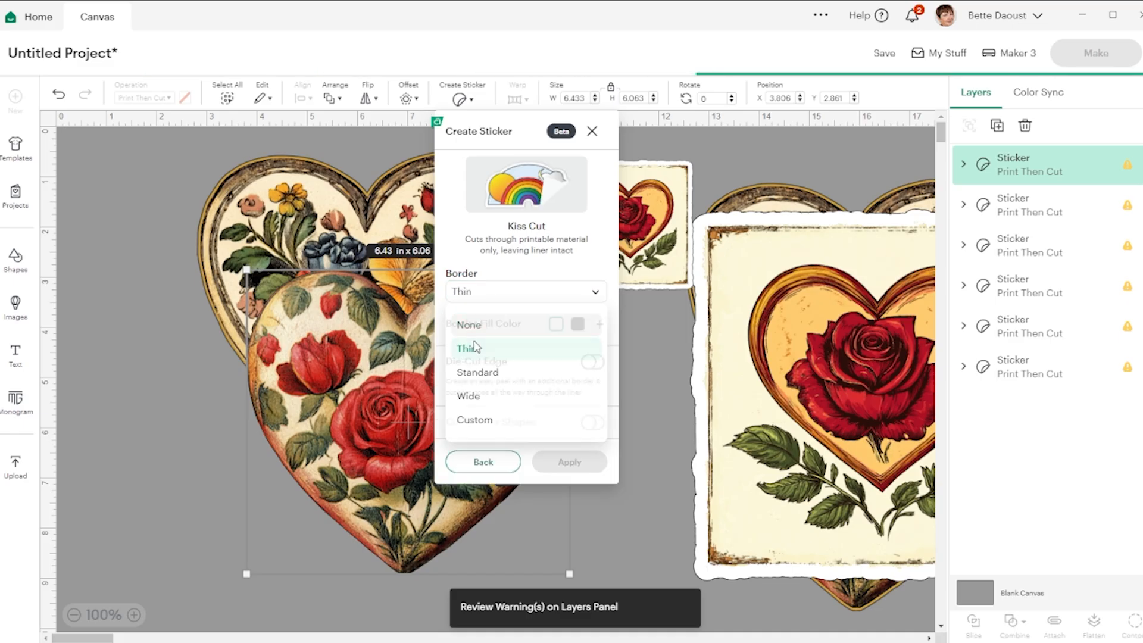
- Apply border fill color #cea042 to the roses heart and shrink the sticker to about 2.81 in x 2.65 in
click(600, 324)
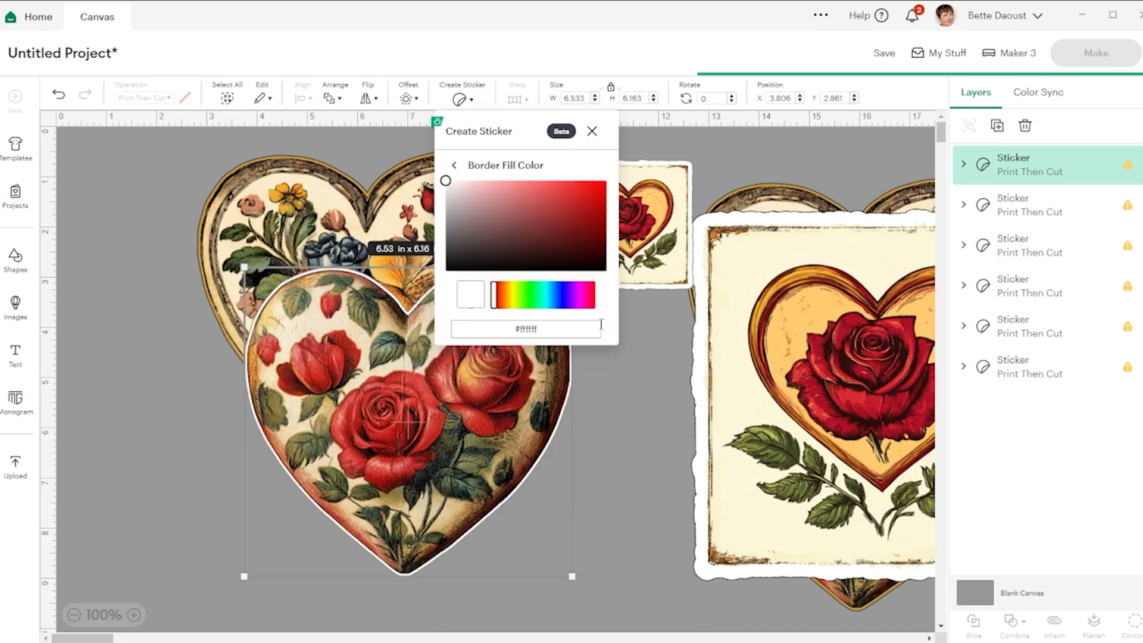
click(534, 331)
key(ctrl+v)
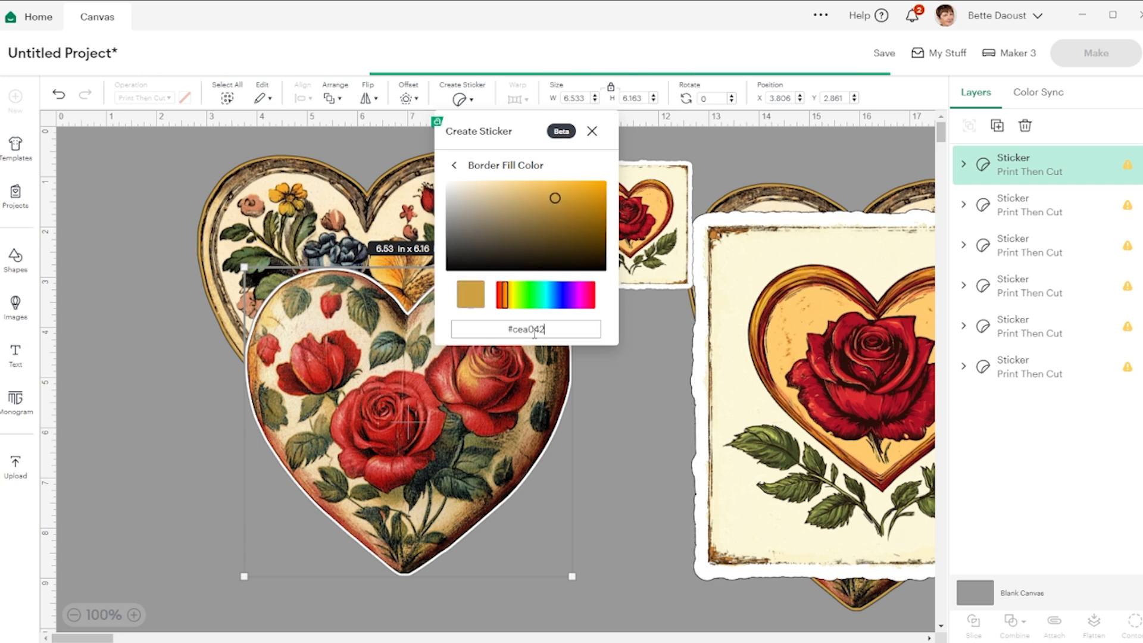
click(455, 166)
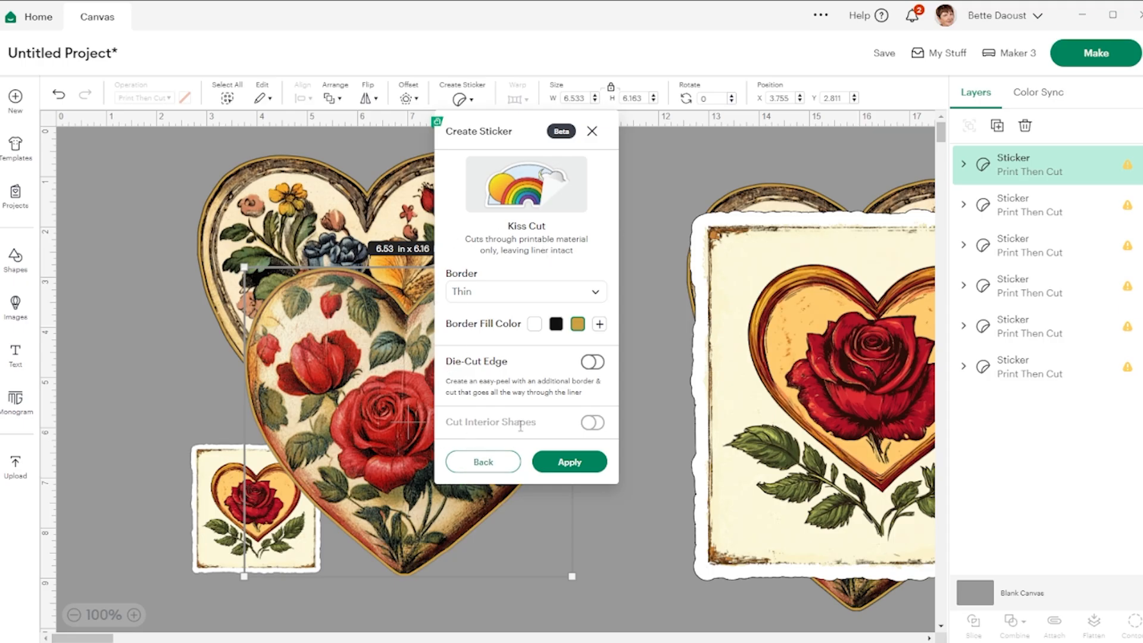
click(567, 463)
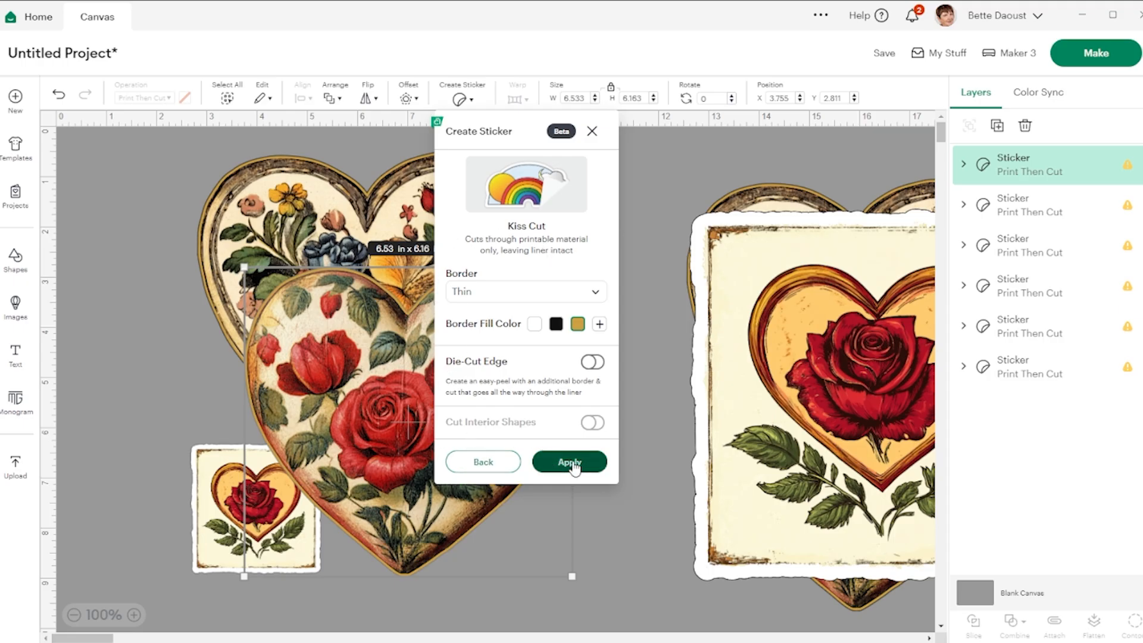
drag(570, 267, 385, 443)
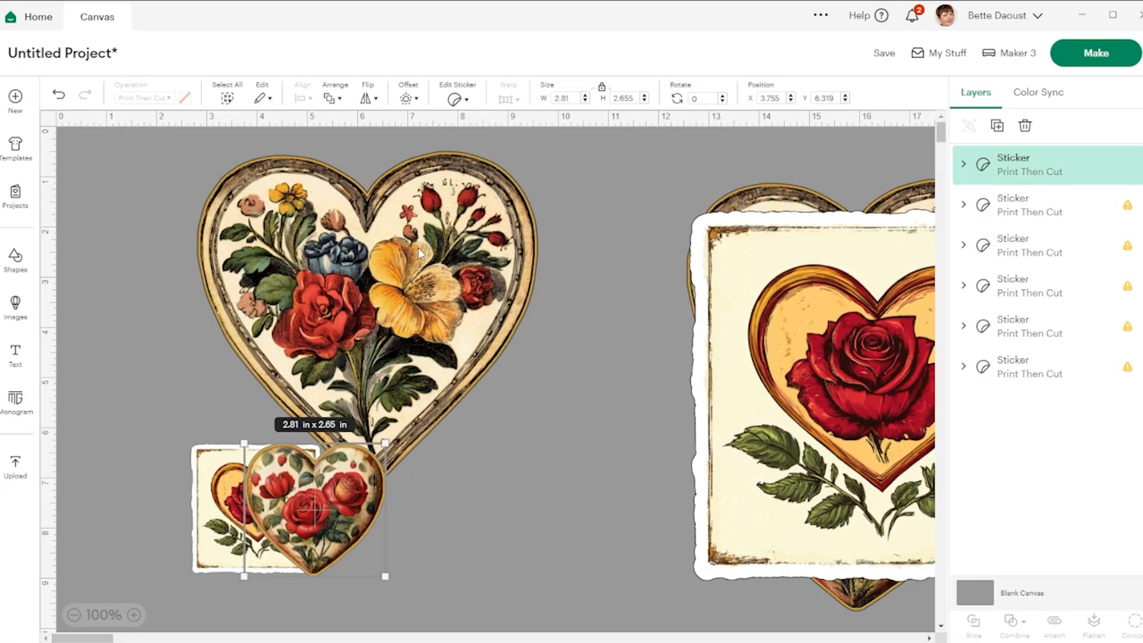
- Move the mixed-flower heart sticker clear of the small stickers and change it from die cut to kiss cut with a Thin border
drag(446, 234, 544, 249)
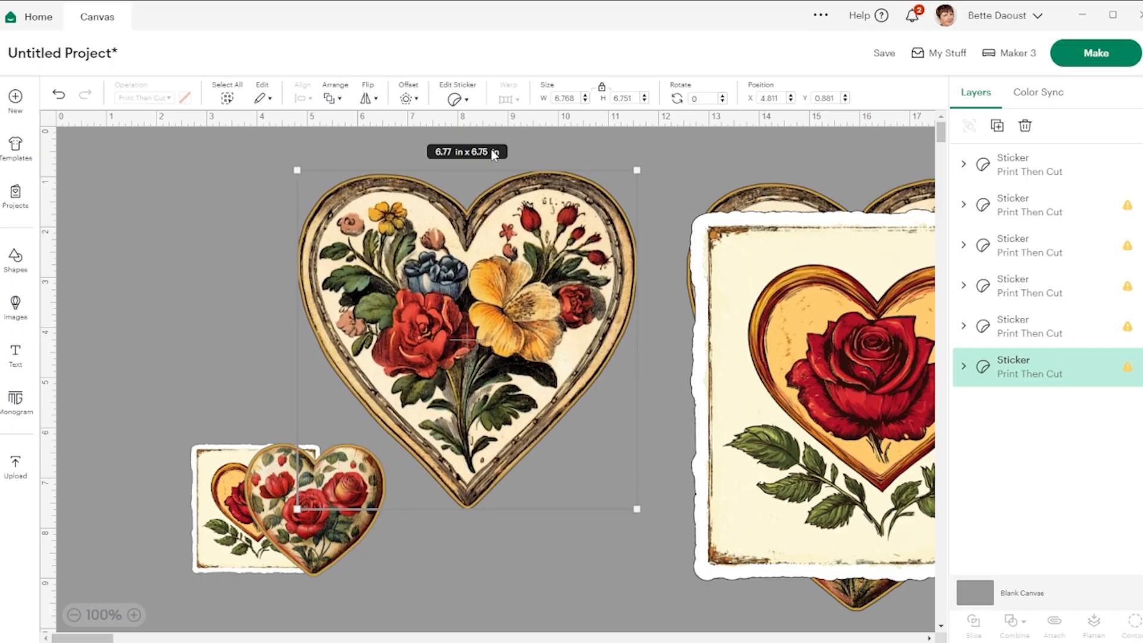
click(458, 98)
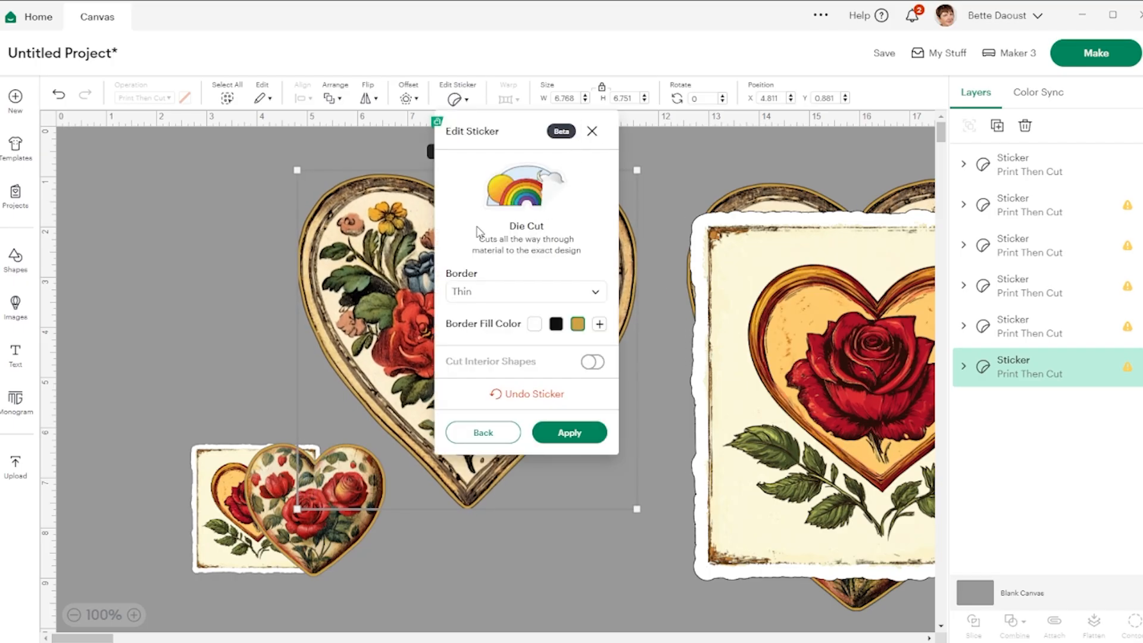
click(481, 431)
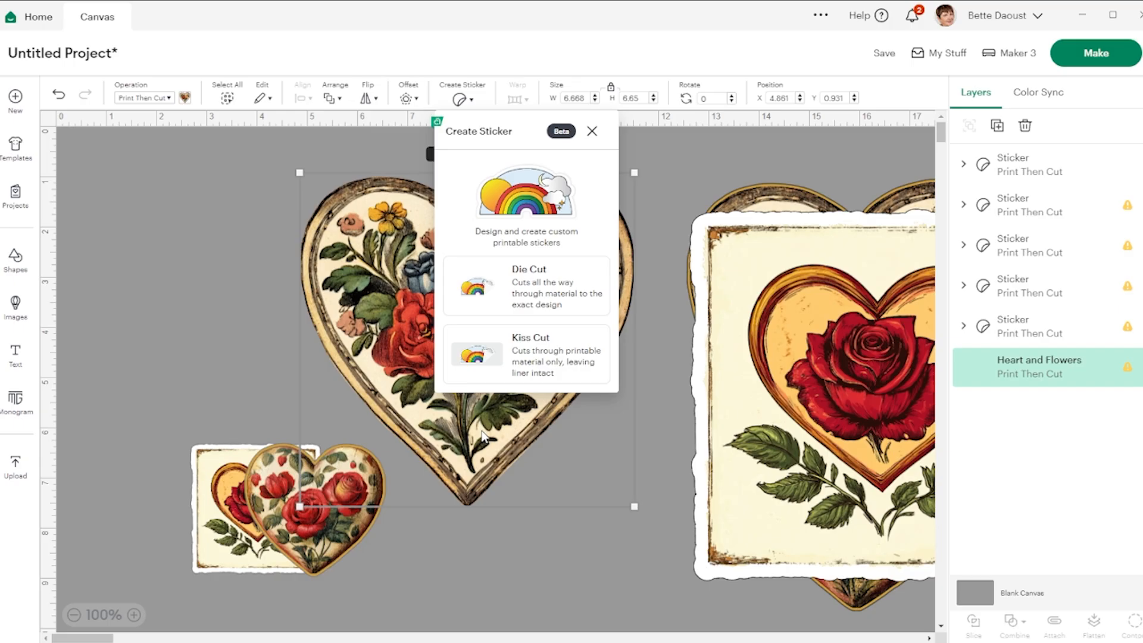
click(556, 362)
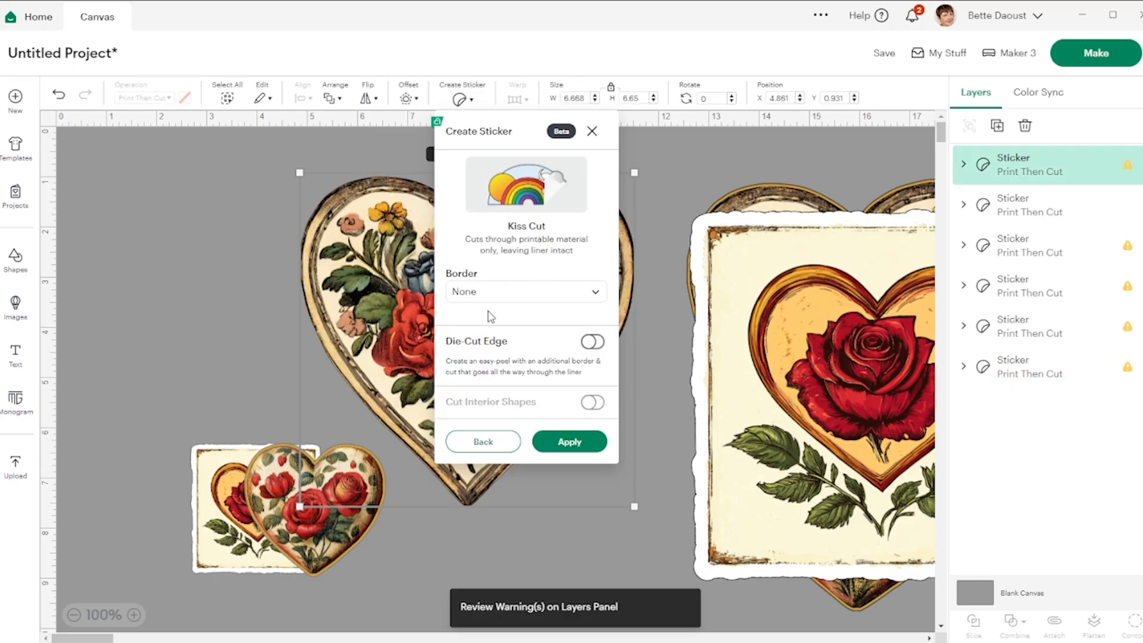
click(498, 291)
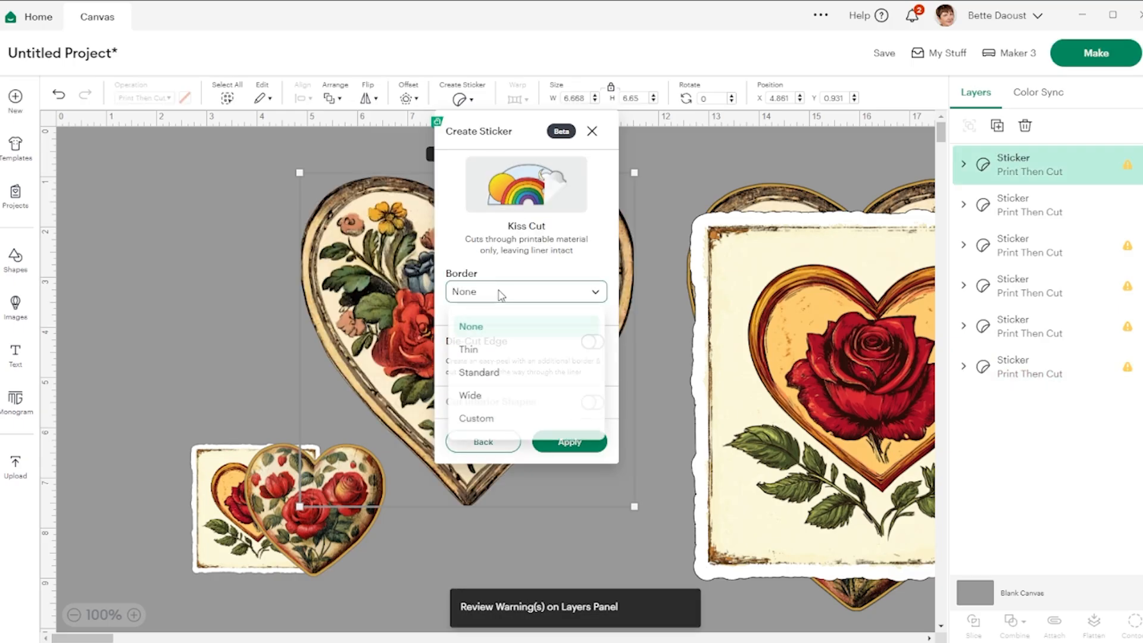
click(468, 351)
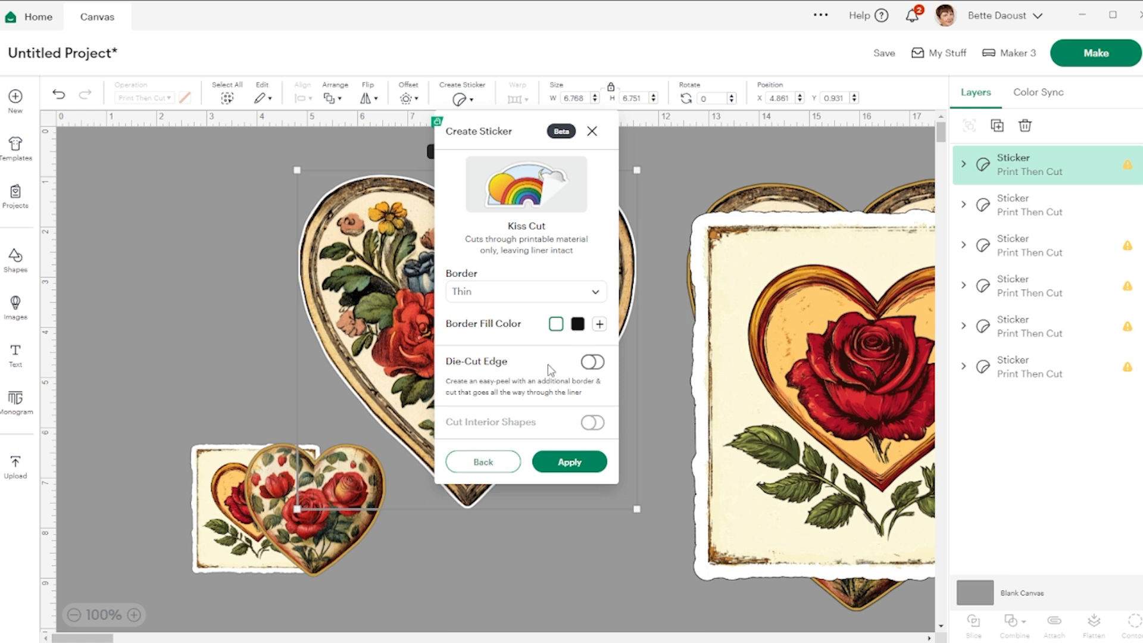
- Set the mixed-flower heart's border fill color to #cea042 and apply the kiss-cut sticker
click(597, 324)
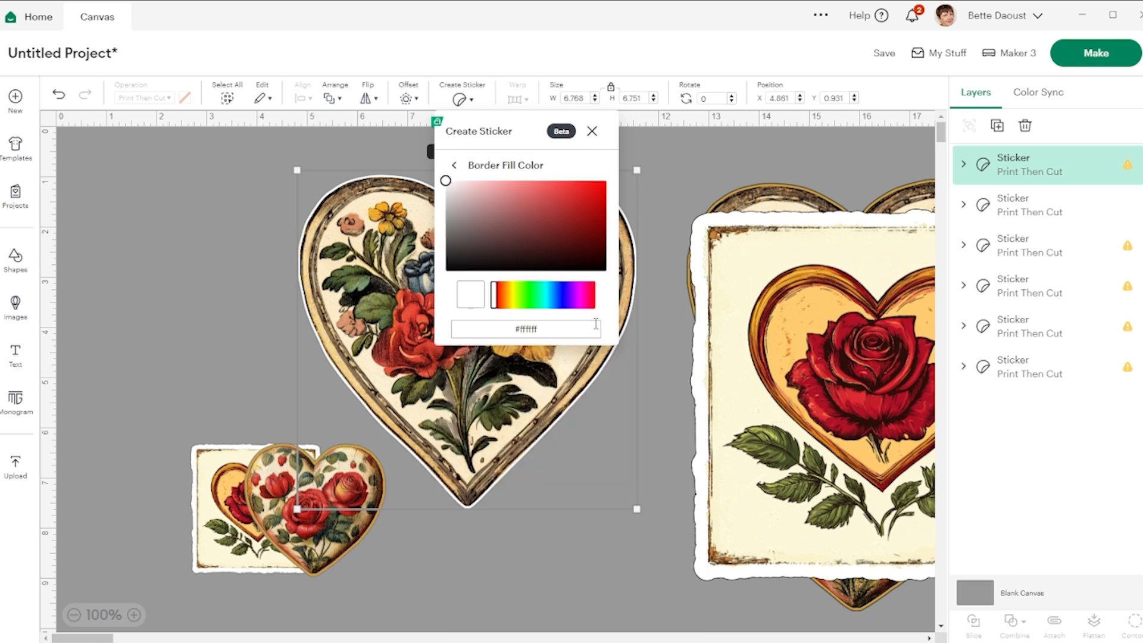
triple_click(533, 328)
key(ctrl+v)
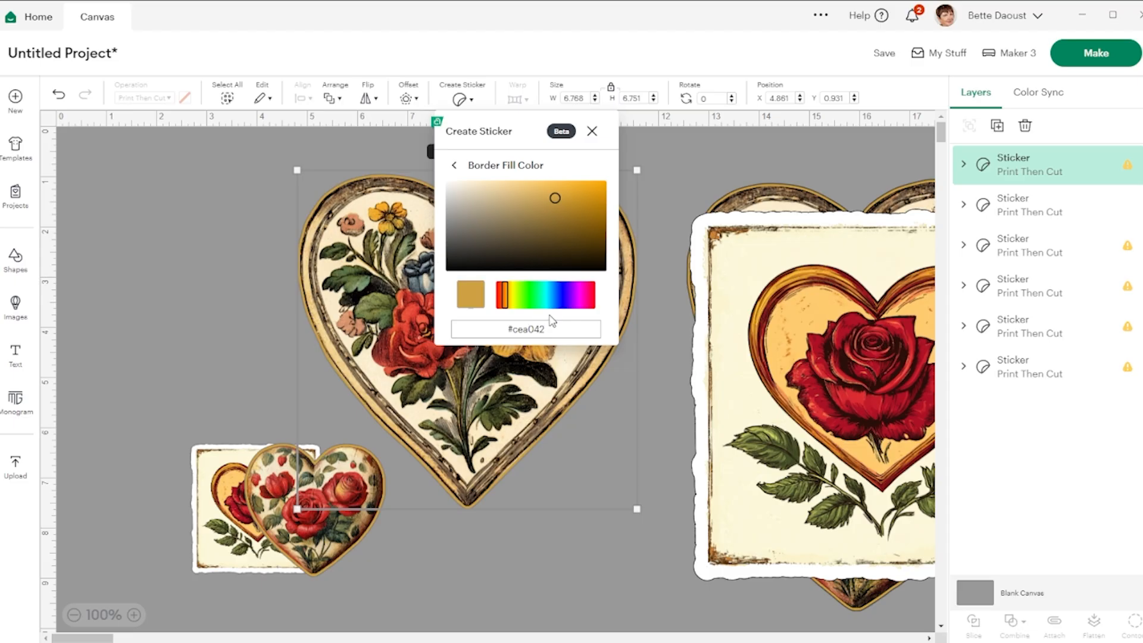
click(454, 166)
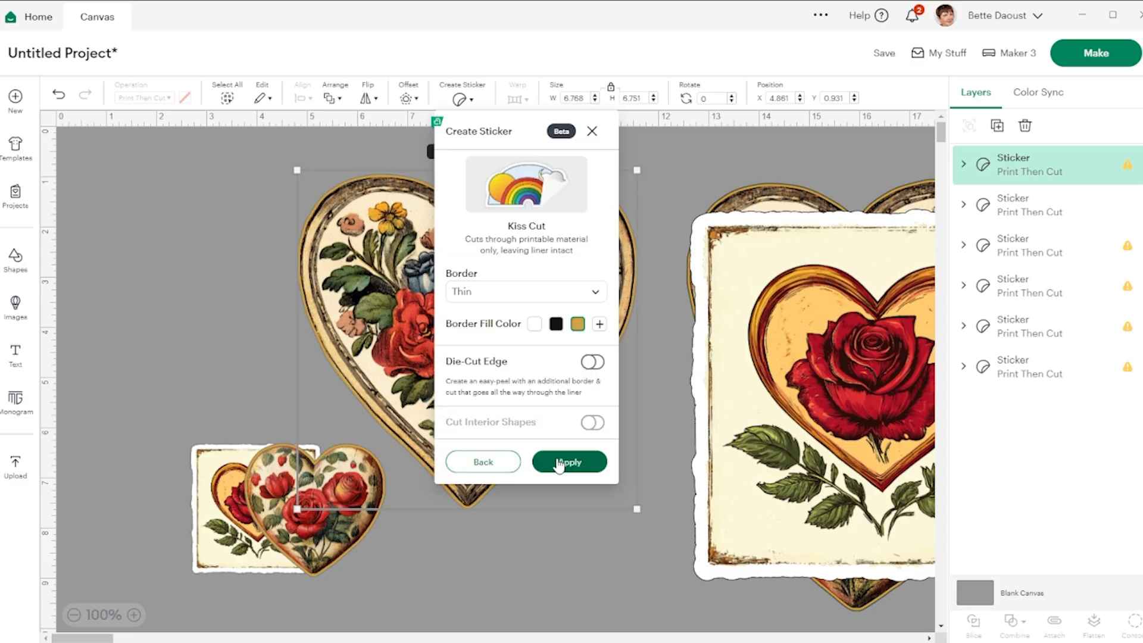
click(558, 463)
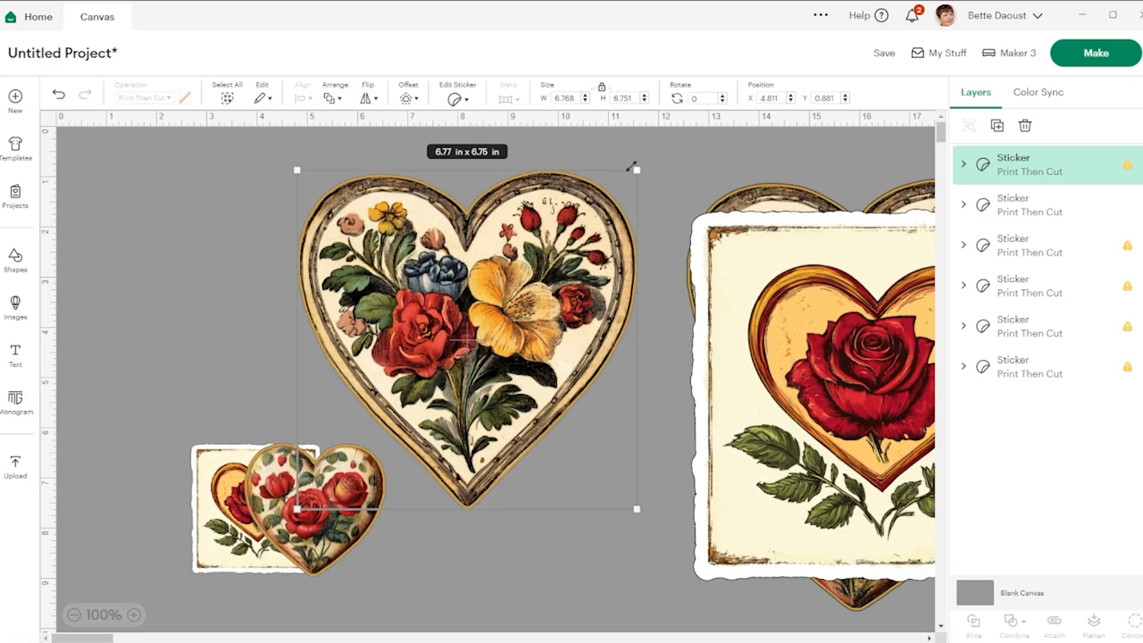
- Shrink the mixed-flower heart to about 2.46 in x 2.46 in and move all three small kiss-cut stickers together toward the die-cut stack
drag(635, 171, 419, 384)
drag(370, 433, 330, 506)
click(161, 409)
drag(161, 411, 440, 612)
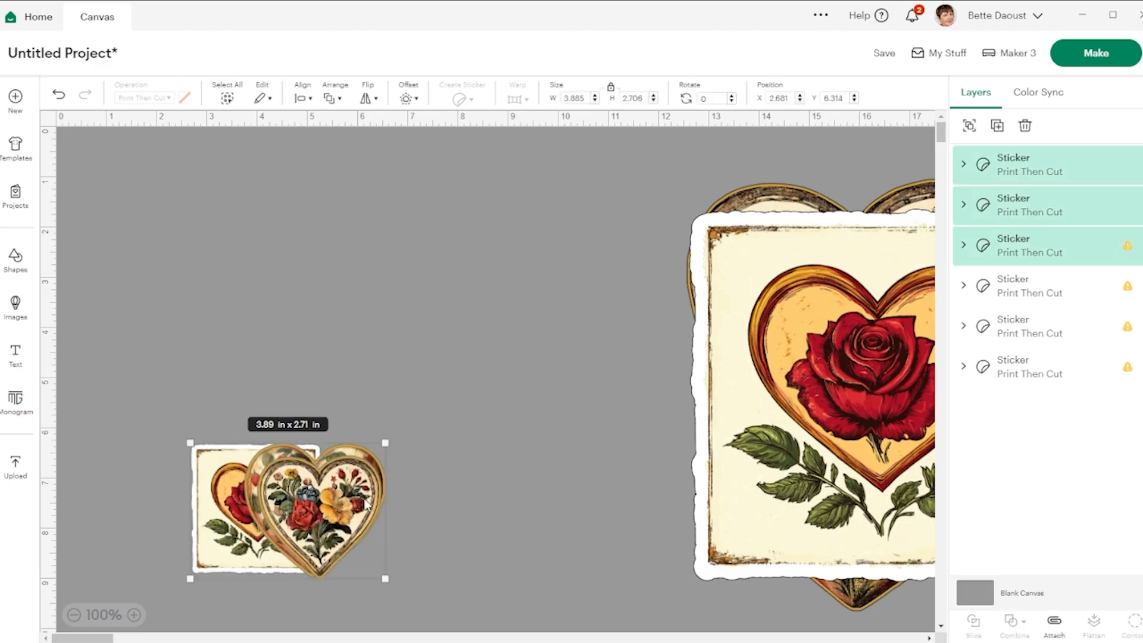
drag(323, 505, 593, 329)
- Shrink the die-cut square rose sticker to about 3.52 in x 3.53 in and move it below its stack
drag(820, 287, 660, 249)
drag(915, 165, 715, 387)
drag(635, 458, 745, 563)
- Shrink the die-cut red roses heart sticker and place it beside the die-cut square rose sticker
drag(875, 402, 742, 304)
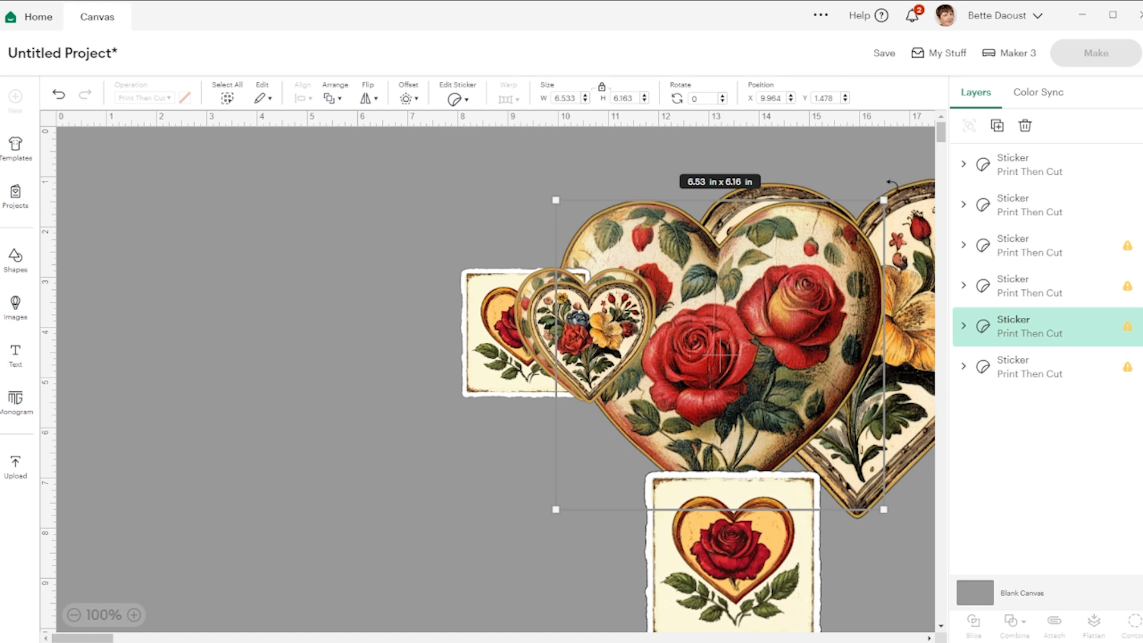
drag(883, 200, 731, 344)
drag(682, 405, 960, 554)
- Shrink the die-cut mixed-flower heart to about 2.93 in x 2.93 in and place it above the die-cut roses heart
drag(887, 321, 761, 290)
drag(896, 144, 706, 334)
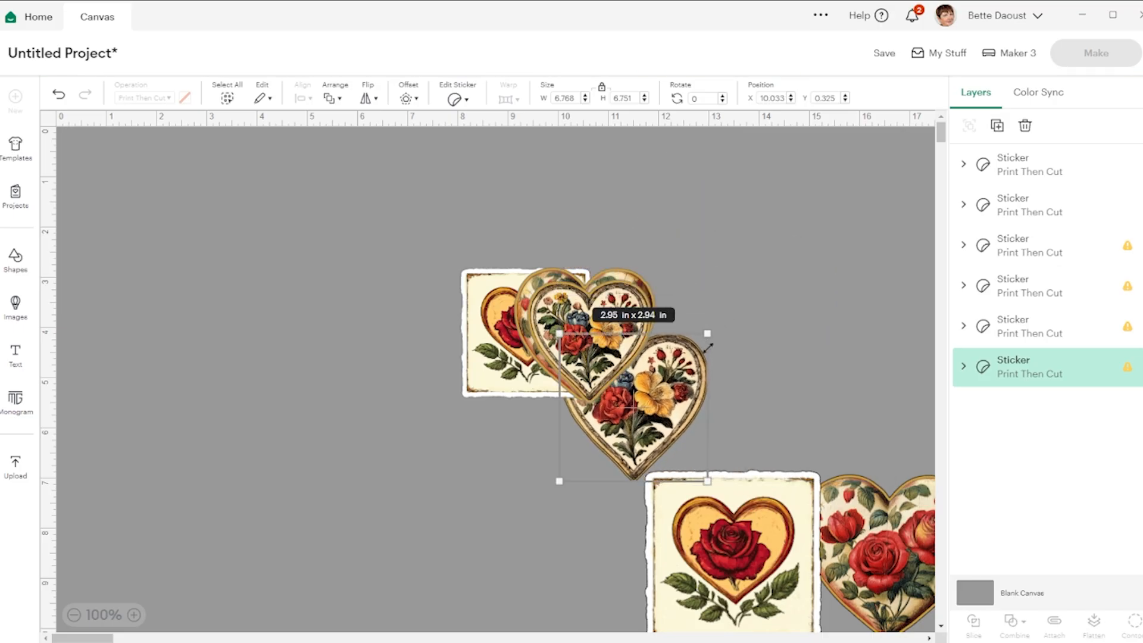
right_click(710, 335)
click(655, 417)
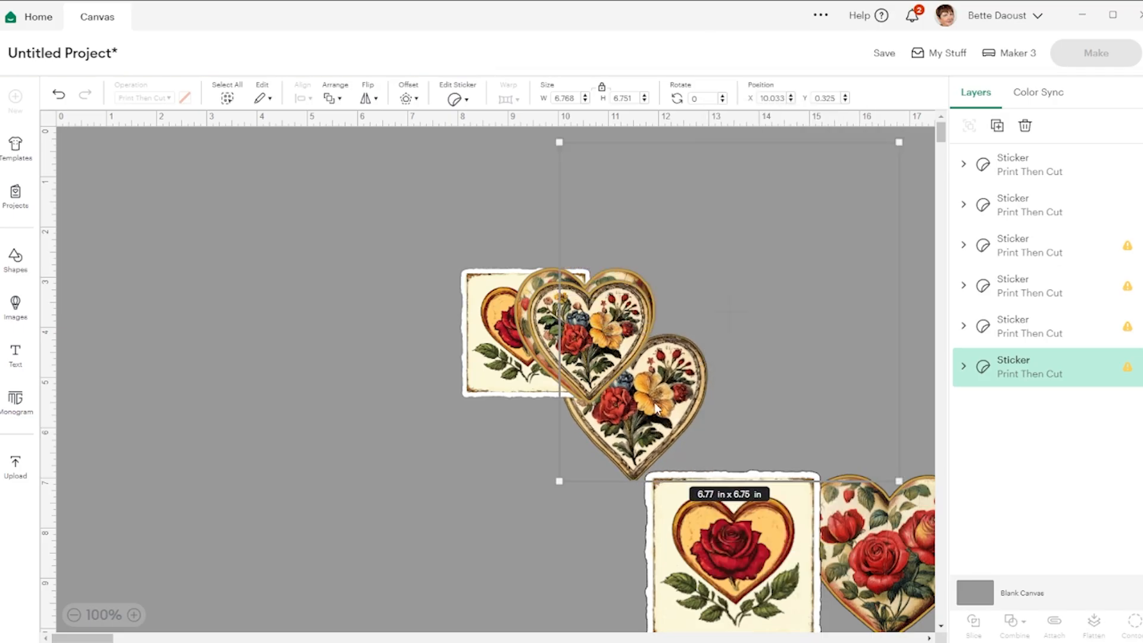
drag(655, 417, 900, 413)
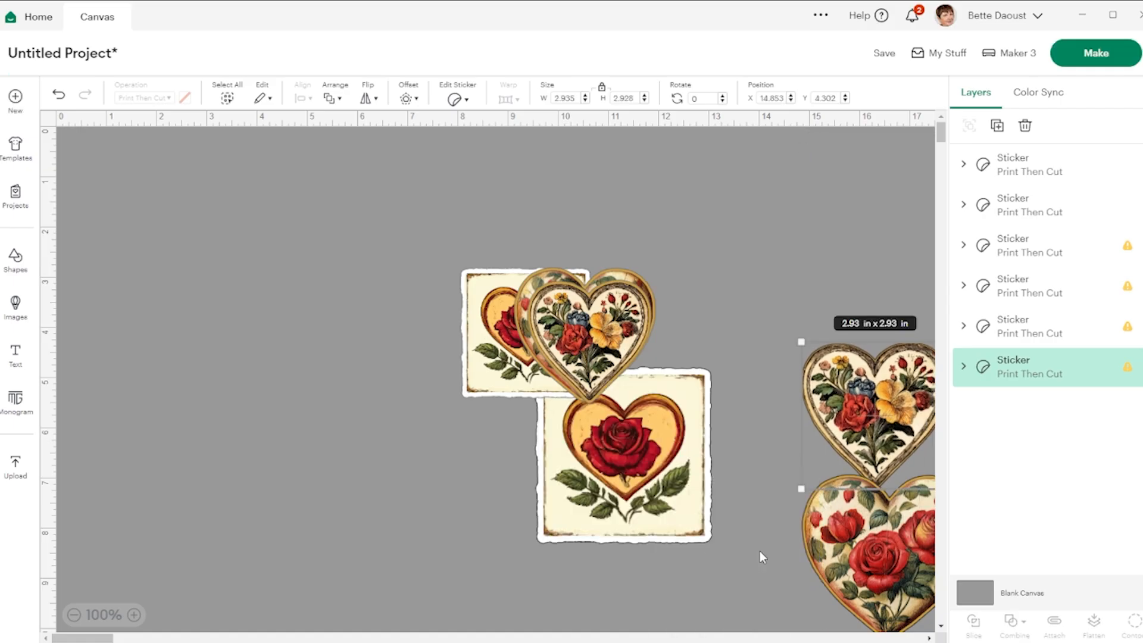
- Move the die-cut square rose sticker above the two die-cut hearts to line them up in a column
drag(760, 551, 892, 240)
click(706, 417)
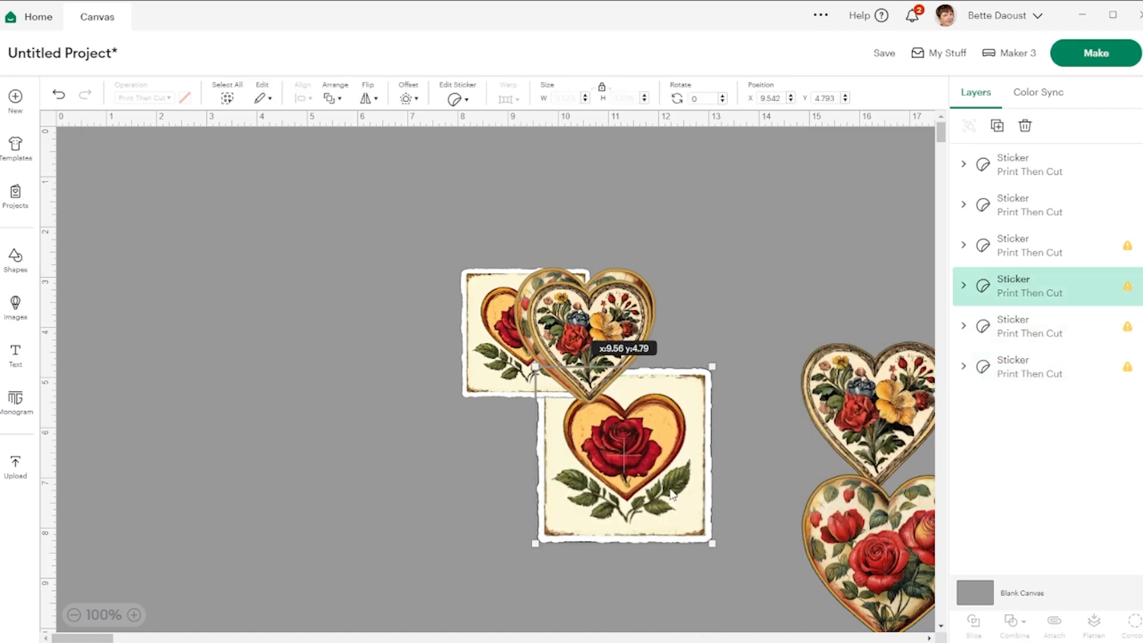
drag(706, 417, 946, 288)
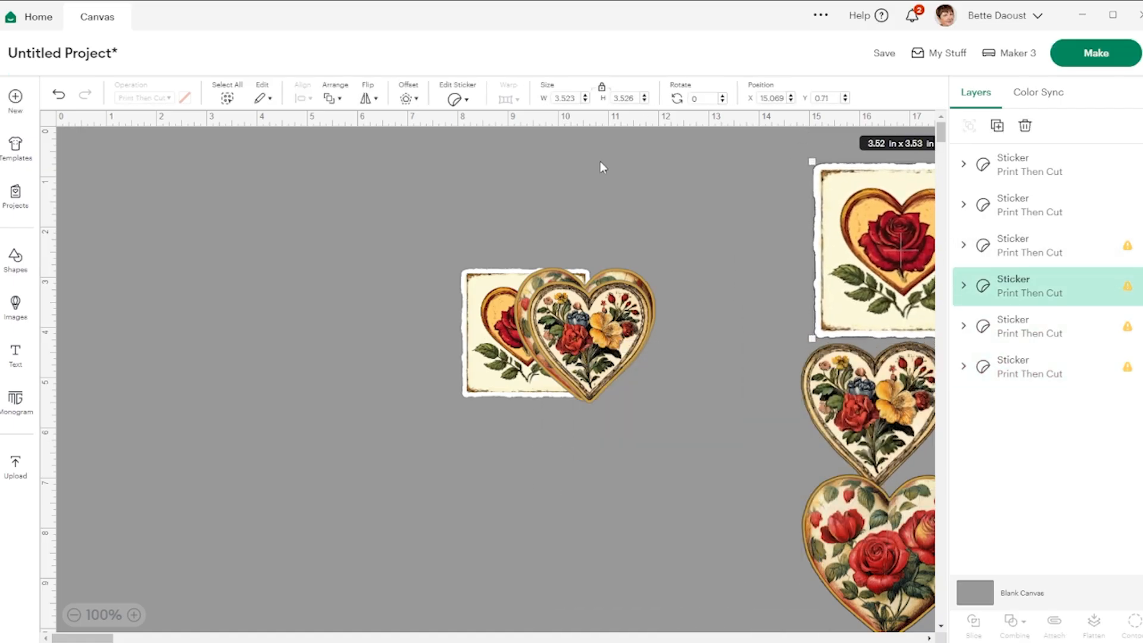
- Spread the three kiss-cut stickers out of their stack, with the red roses heart above the square rose sticker and the mixed-flower heart below
drag(591, 333, 668, 456)
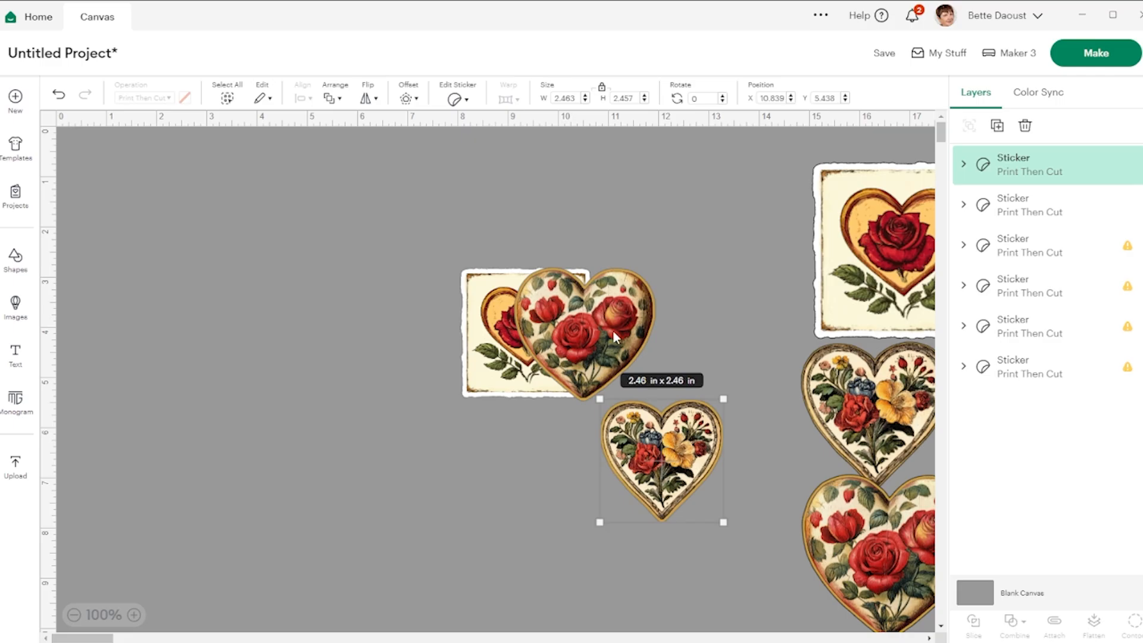
drag(622, 323, 733, 252)
drag(531, 317, 702, 356)
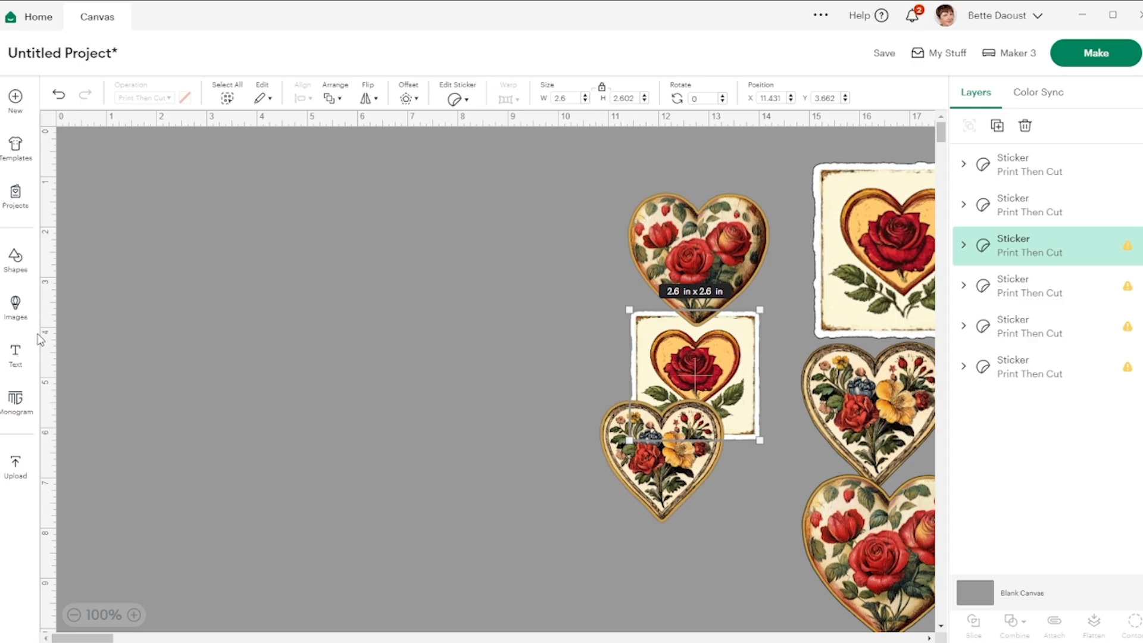
- Add a square shape to the canvas, color it white, and shift it slightly to the right
click(15, 259)
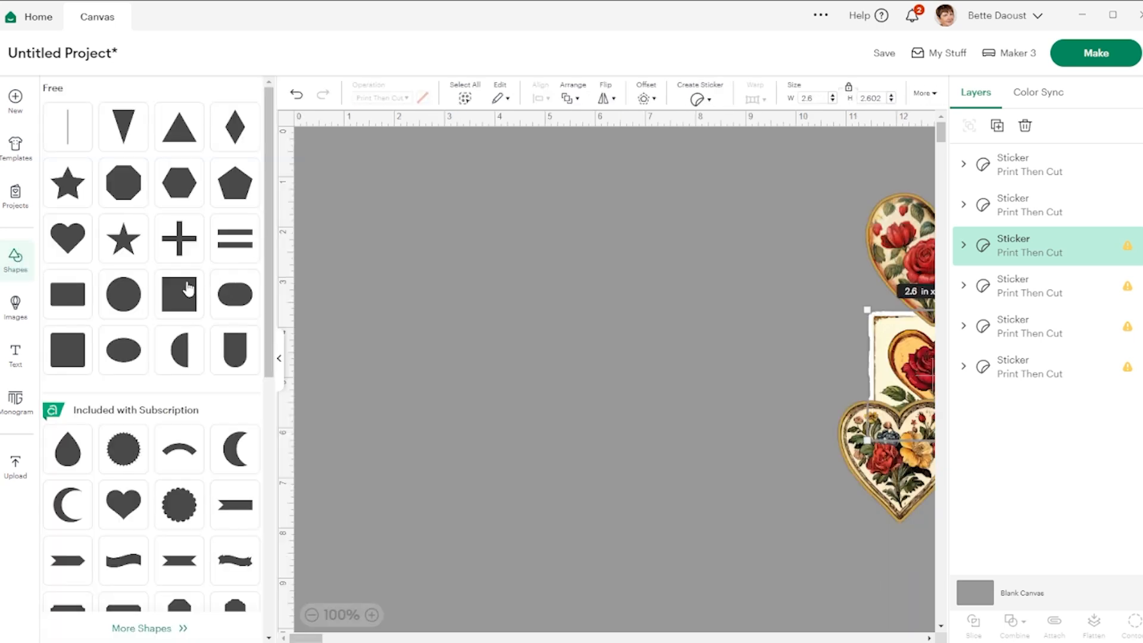
click(188, 289)
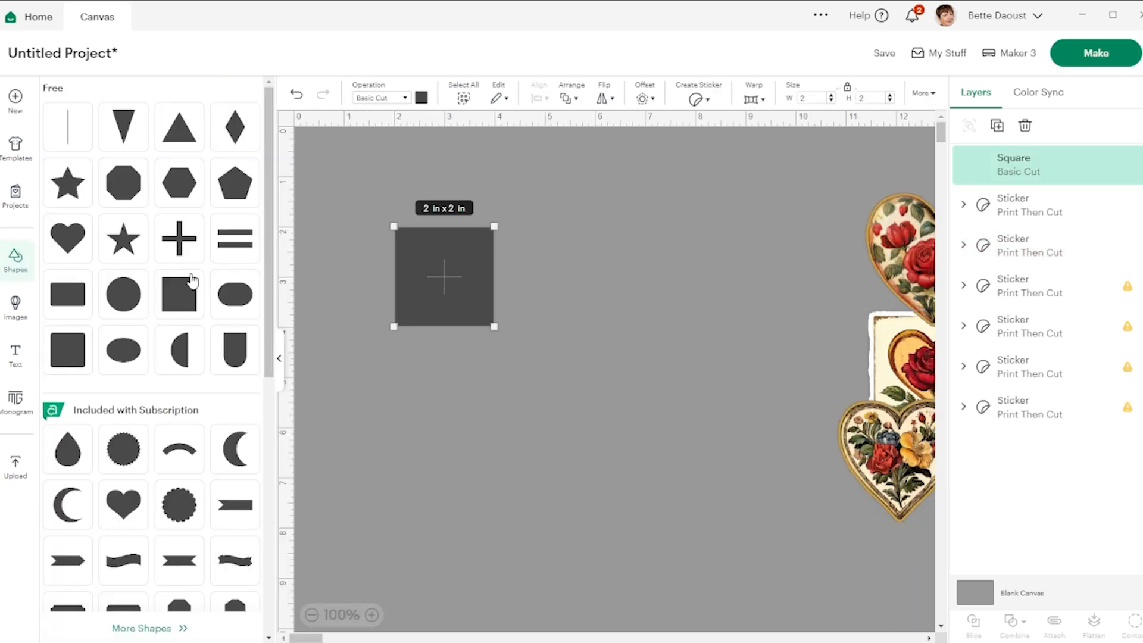
click(421, 97)
click(436, 233)
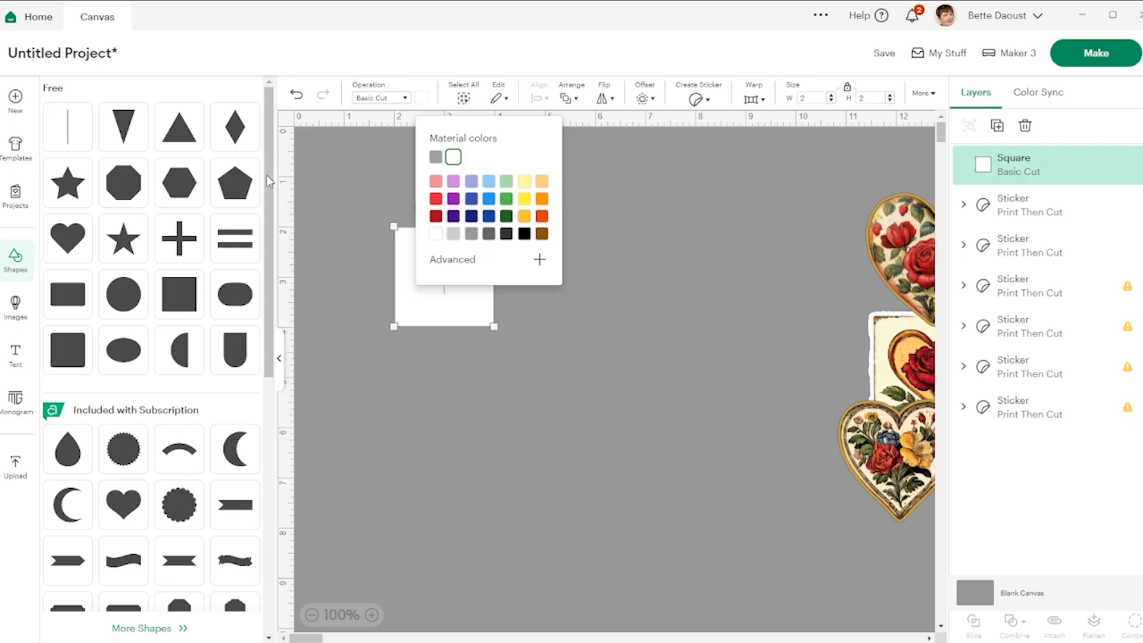
click(279, 358)
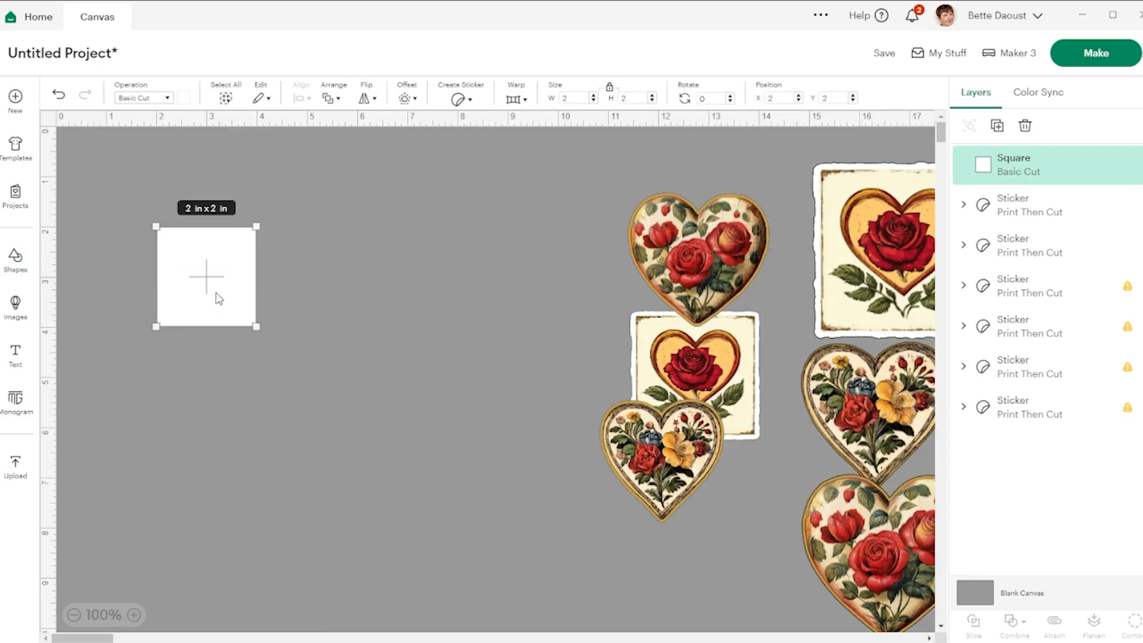
drag(216, 293, 278, 290)
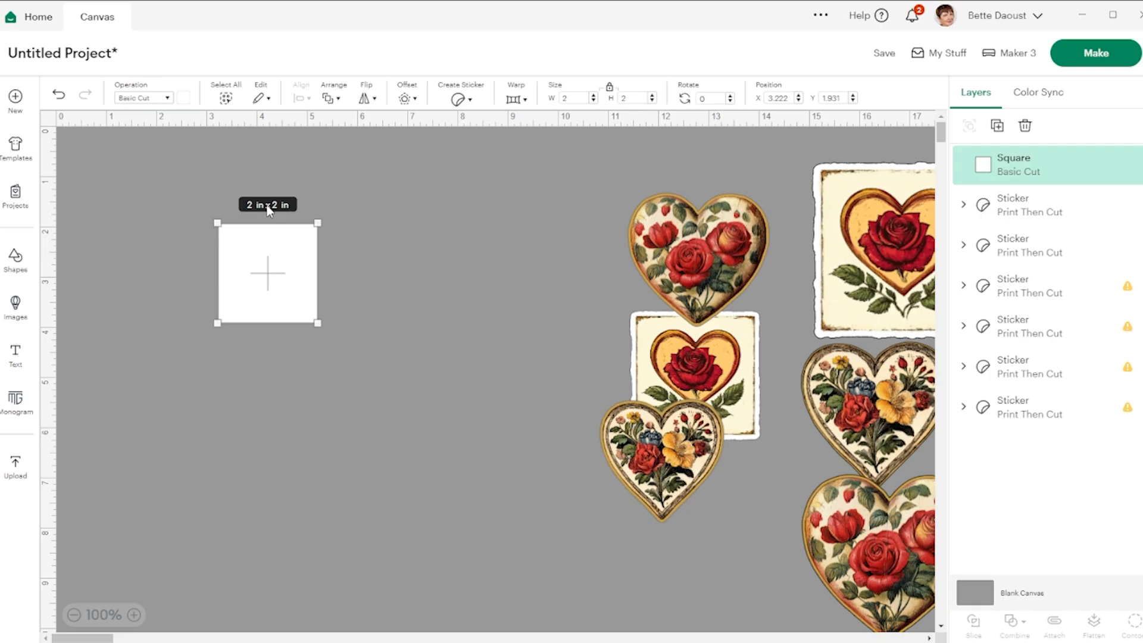
- Unlock the white square's proportions and resize it to 6 in wide and 6 in high
click(608, 89)
drag(314, 321, 493, 536)
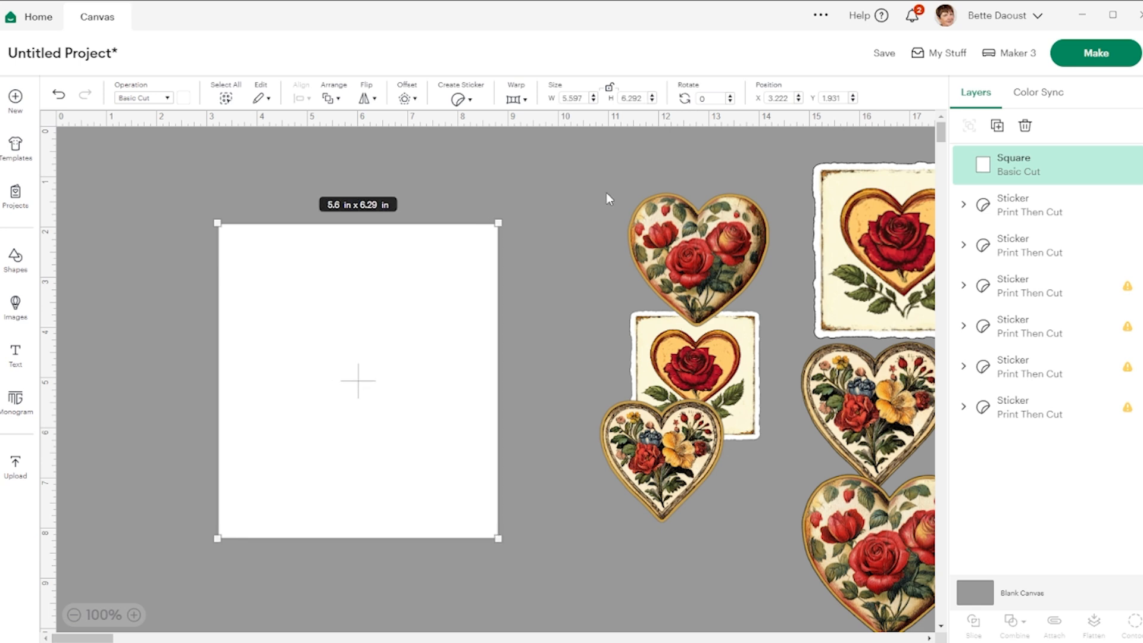
click(573, 98)
text(6)
key(Tab)
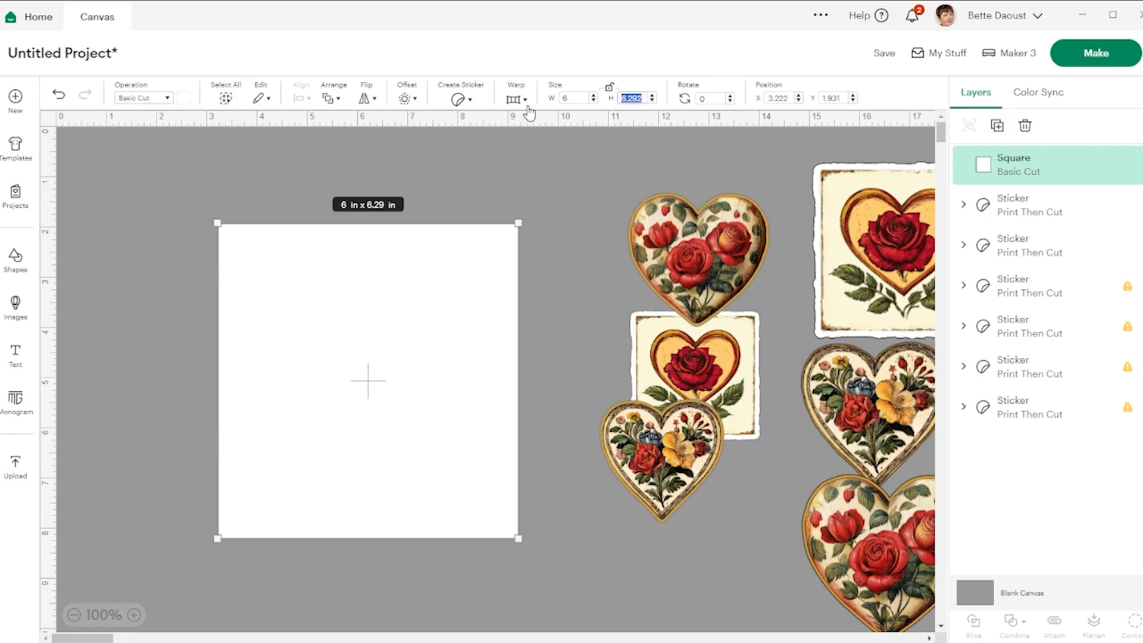
text(6)
key(Tab)
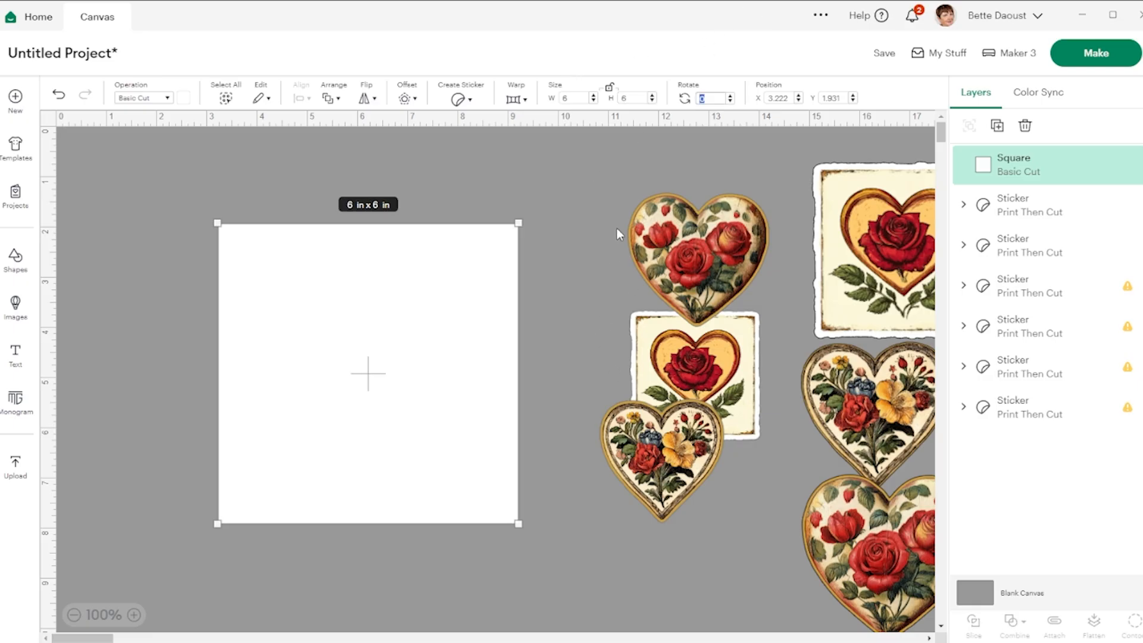
- Set the white shape's width to 4 in, lock its proportions again, and move it up on the canvas
click(633, 97)
click(577, 91)
double_click(576, 97)
key(Return)
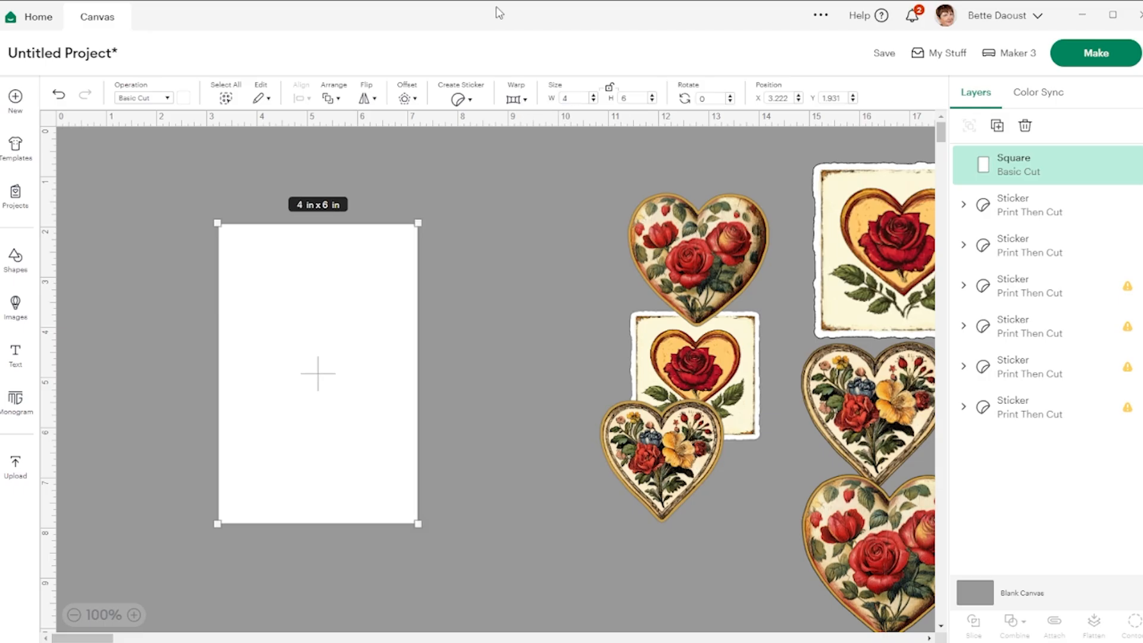
click(609, 88)
drag(314, 371, 319, 330)
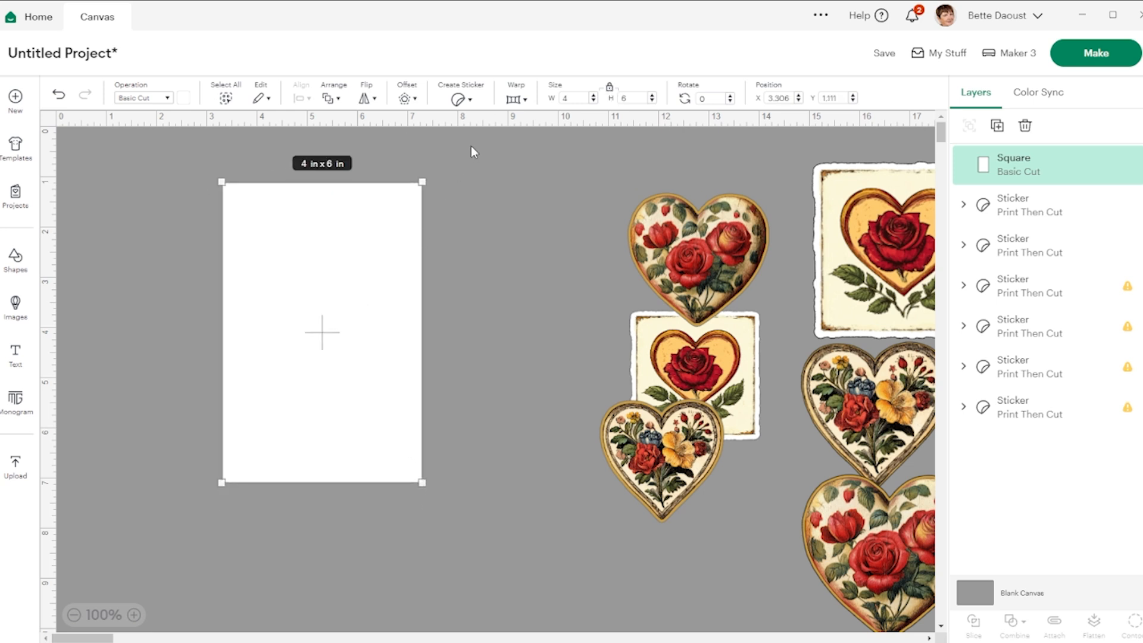
- Turn the white rectangle into a Die Cut sticker with no border and reposition it on the canvas
click(459, 100)
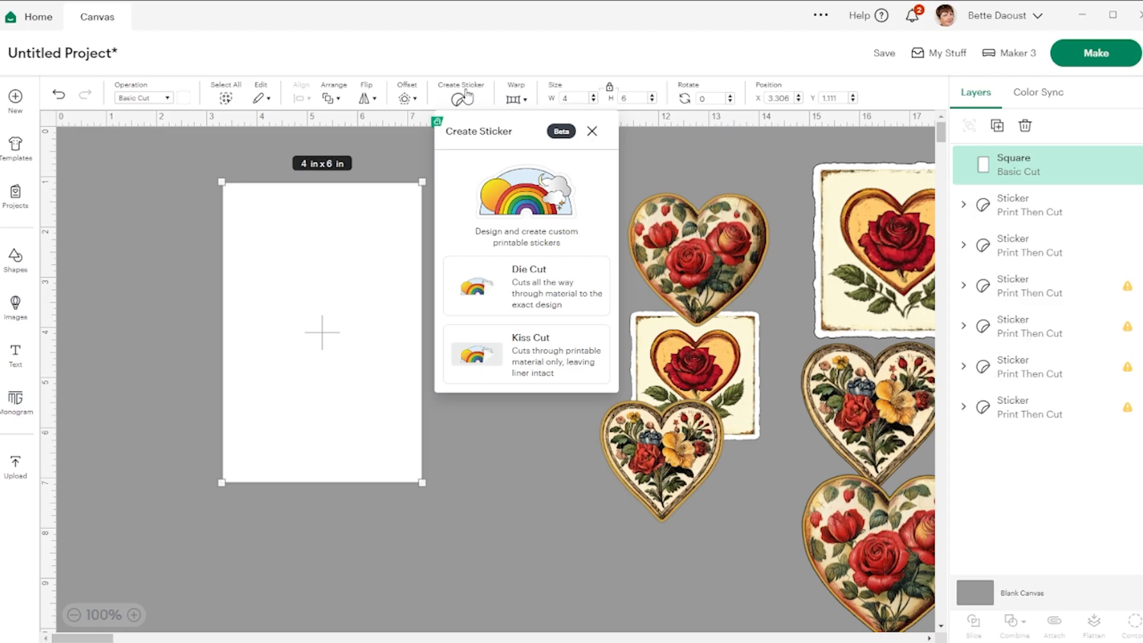
click(555, 290)
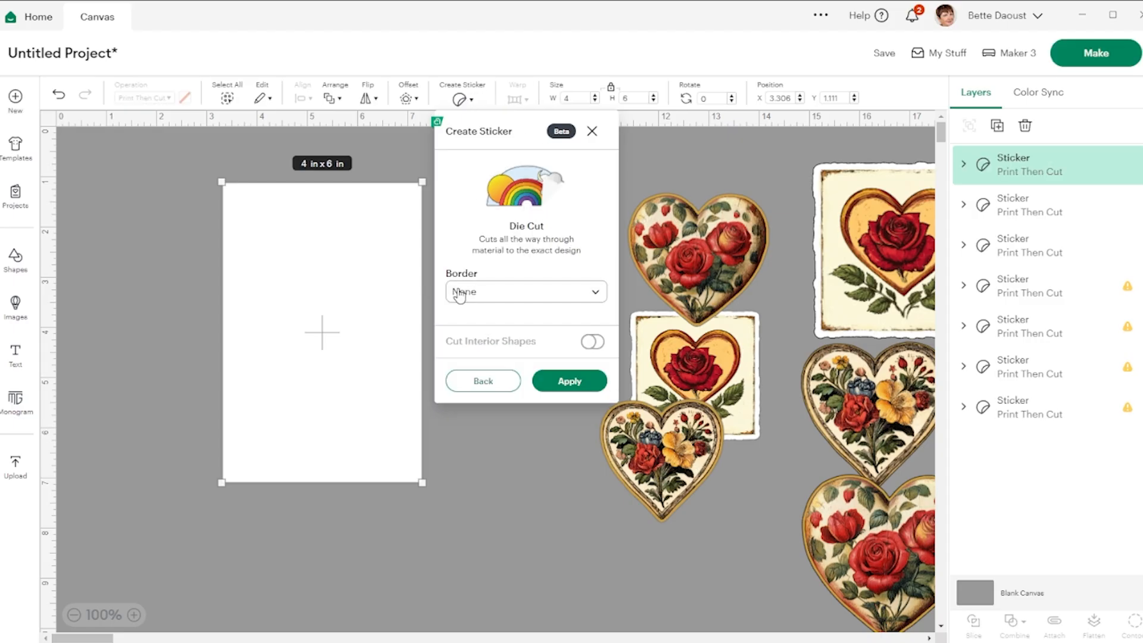
click(569, 381)
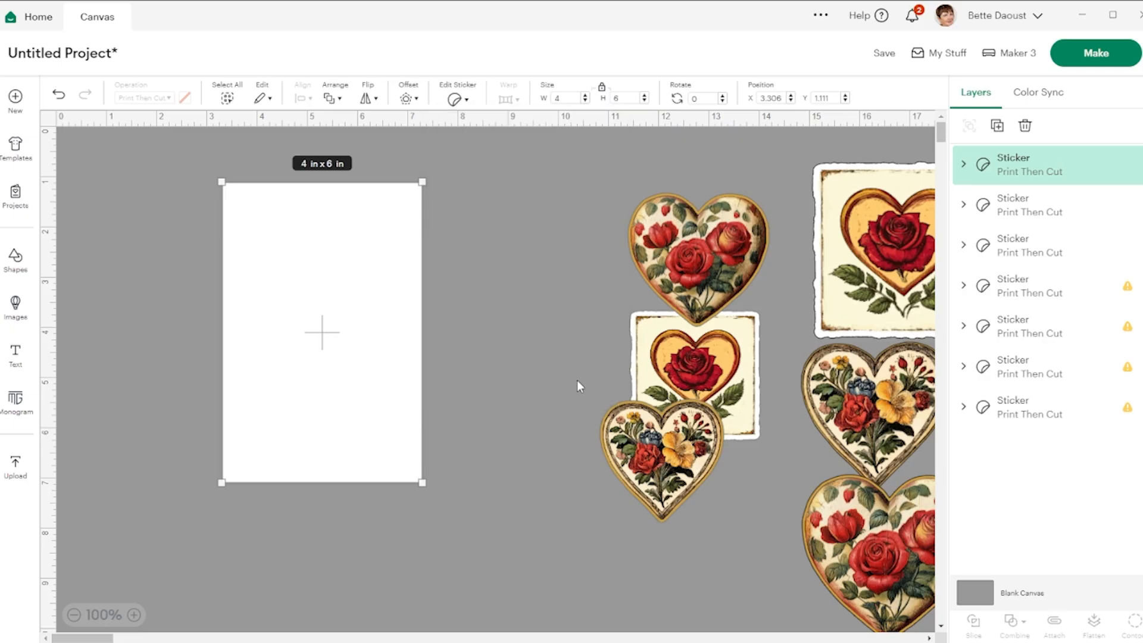
click(539, 253)
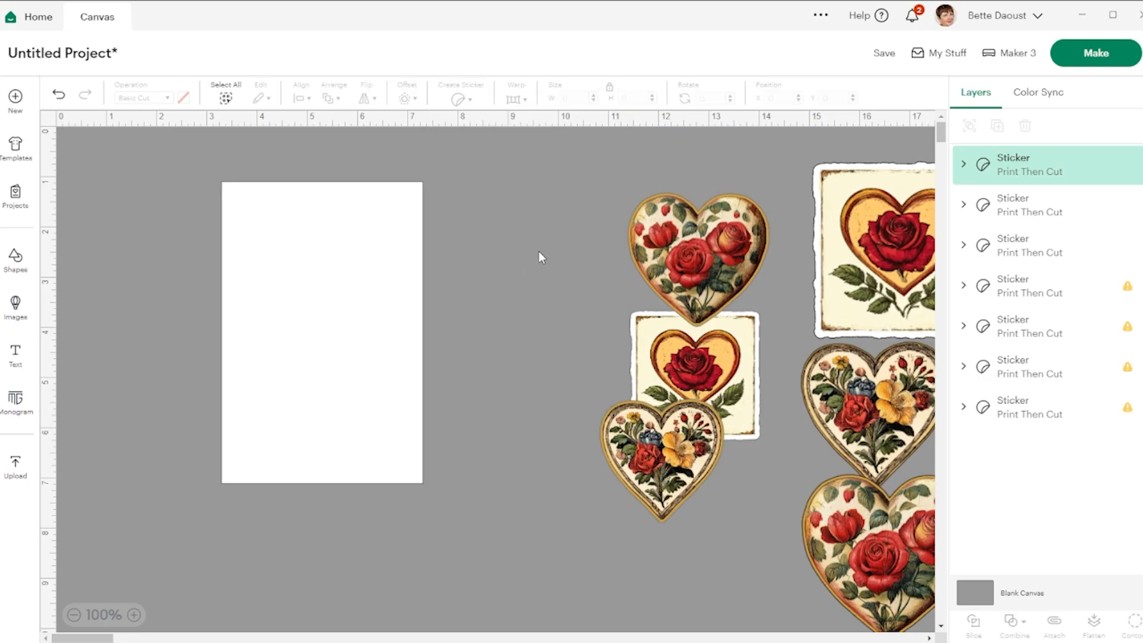
drag(346, 323, 284, 324)
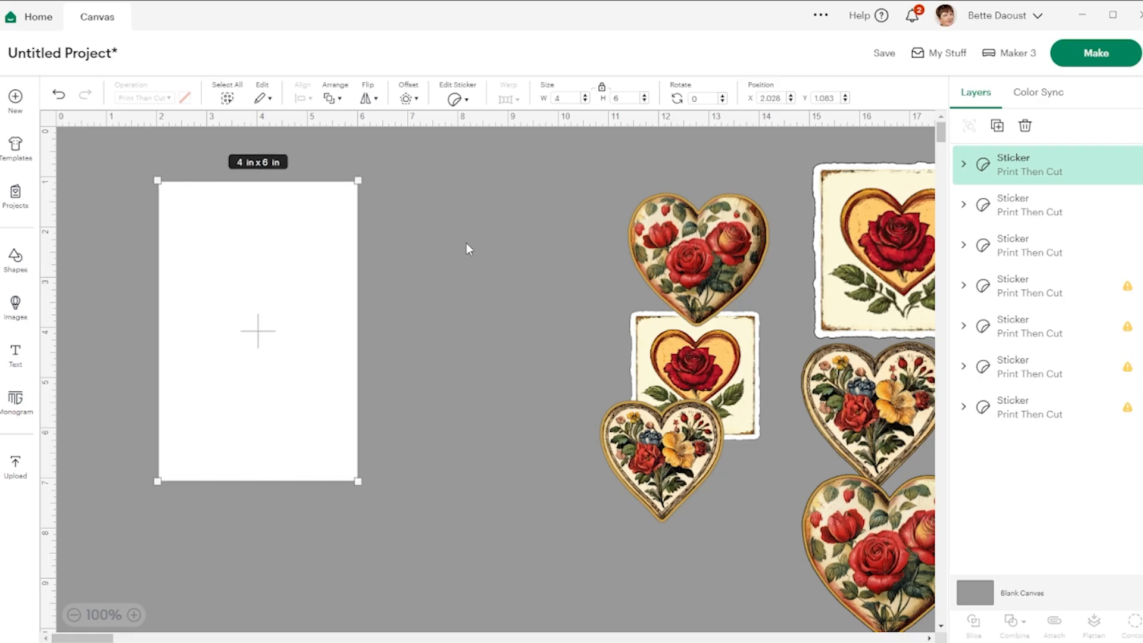
drag(234, 378, 289, 381)
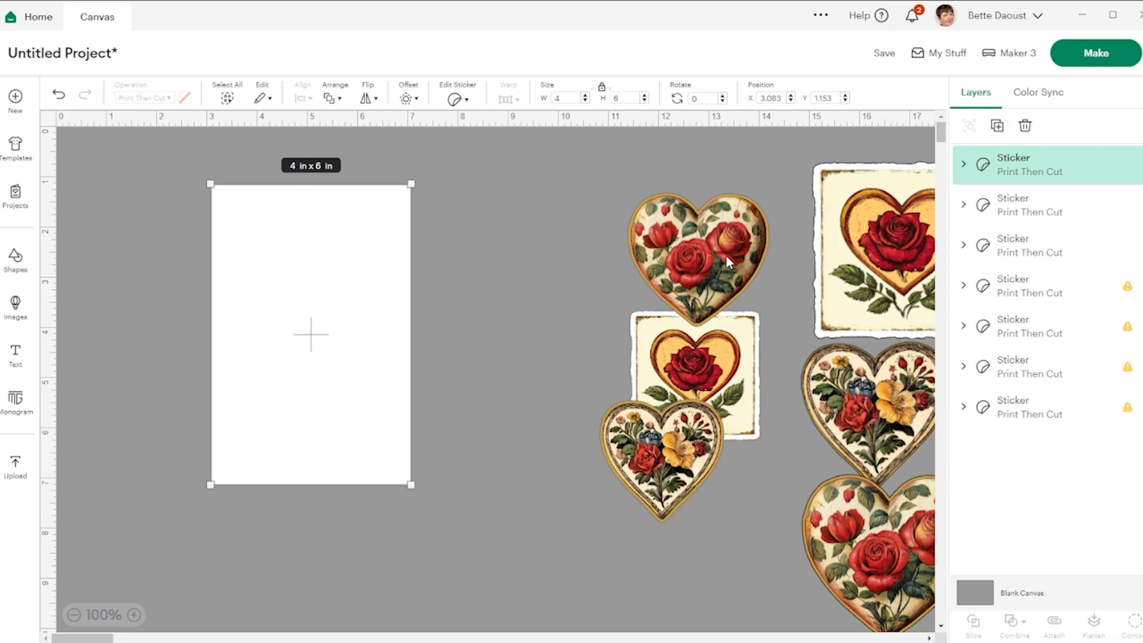
- Move the kiss-cut red roses heart beside the white rectangle, nudge the rectangle right, and place the mixed-flower heart above the square rose sticker
drag(726, 254, 557, 287)
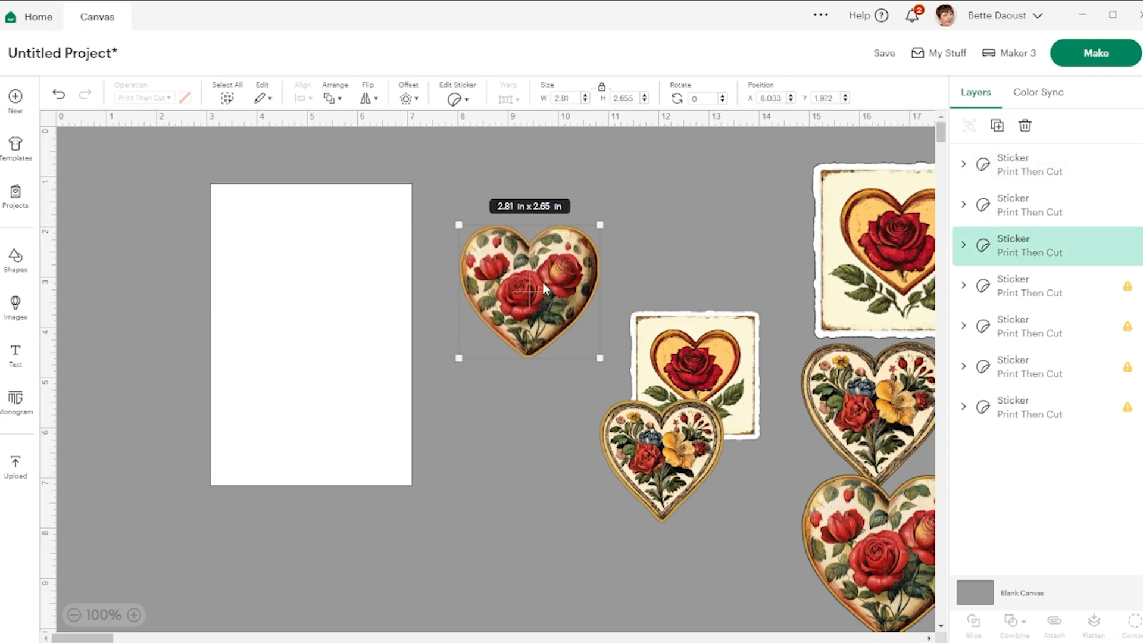
click(134, 615)
click(134, 615)
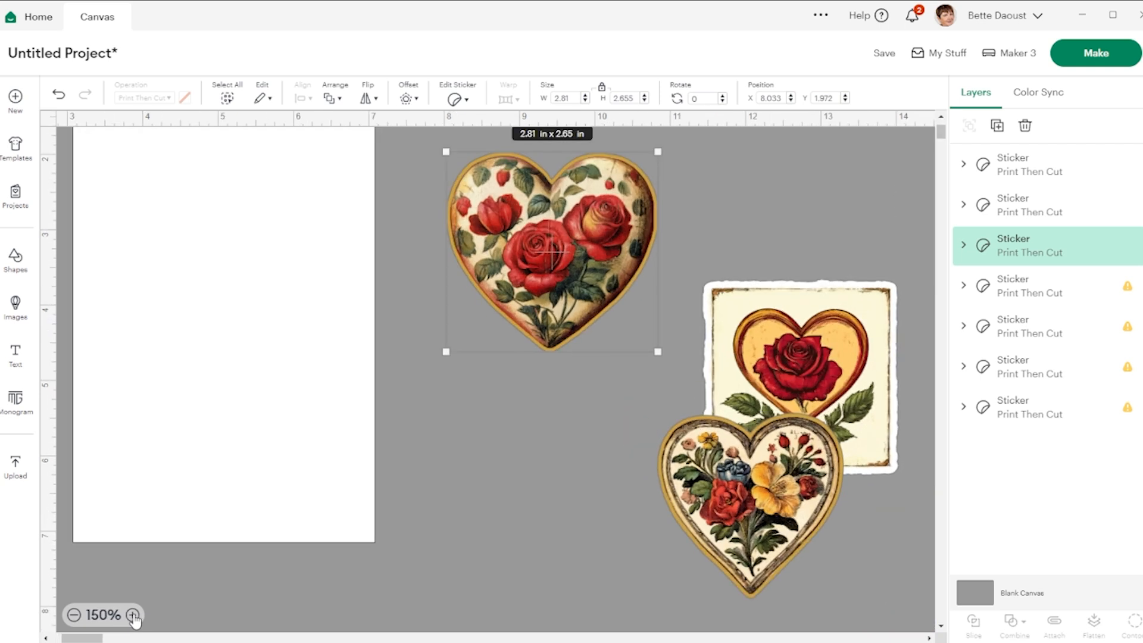
scroll(470, 413, up, 2)
scroll(470, 413, down, 1)
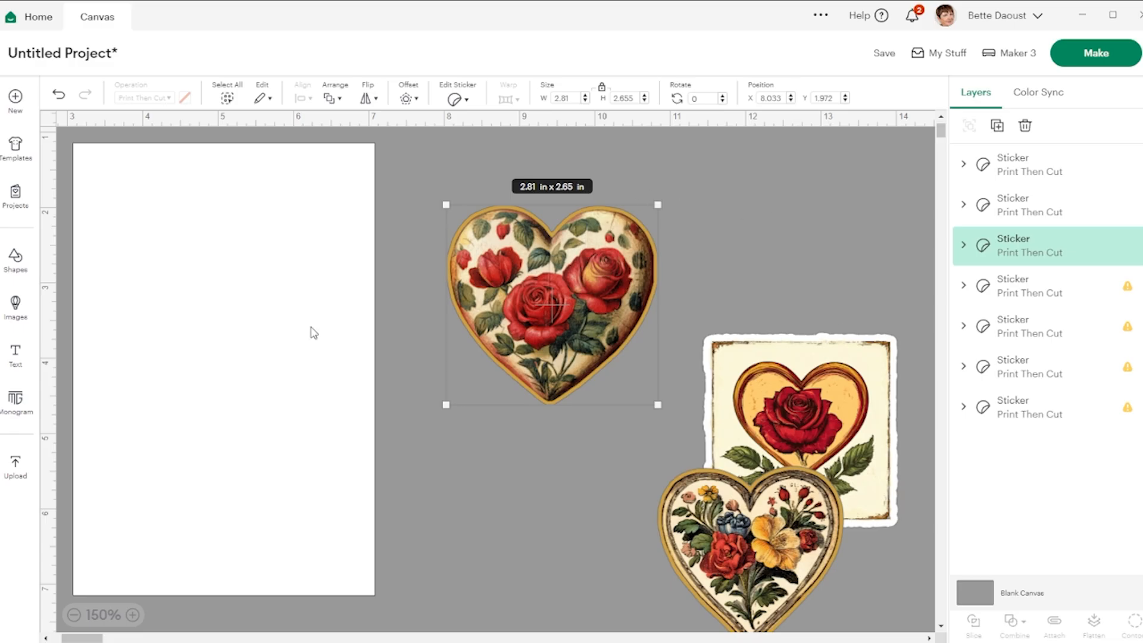
drag(203, 369, 241, 382)
drag(735, 555, 752, 251)
- Set the width of the kiss-cut red roses heart to 1 in with locked proportions
click(556, 318)
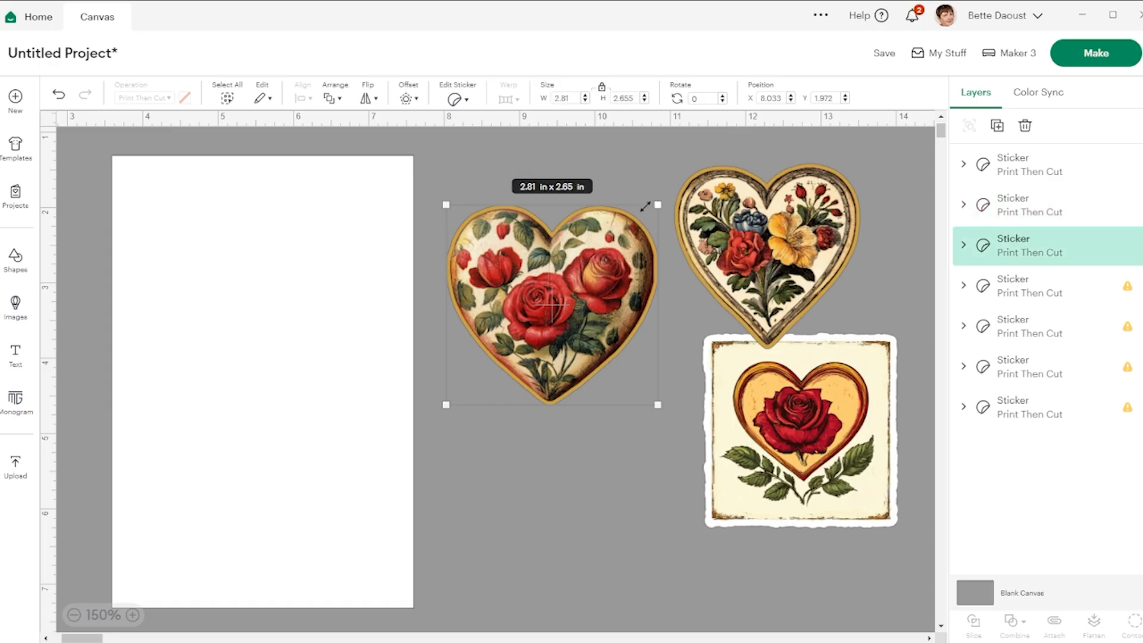
double_click(574, 99)
text(1)
key(Return)
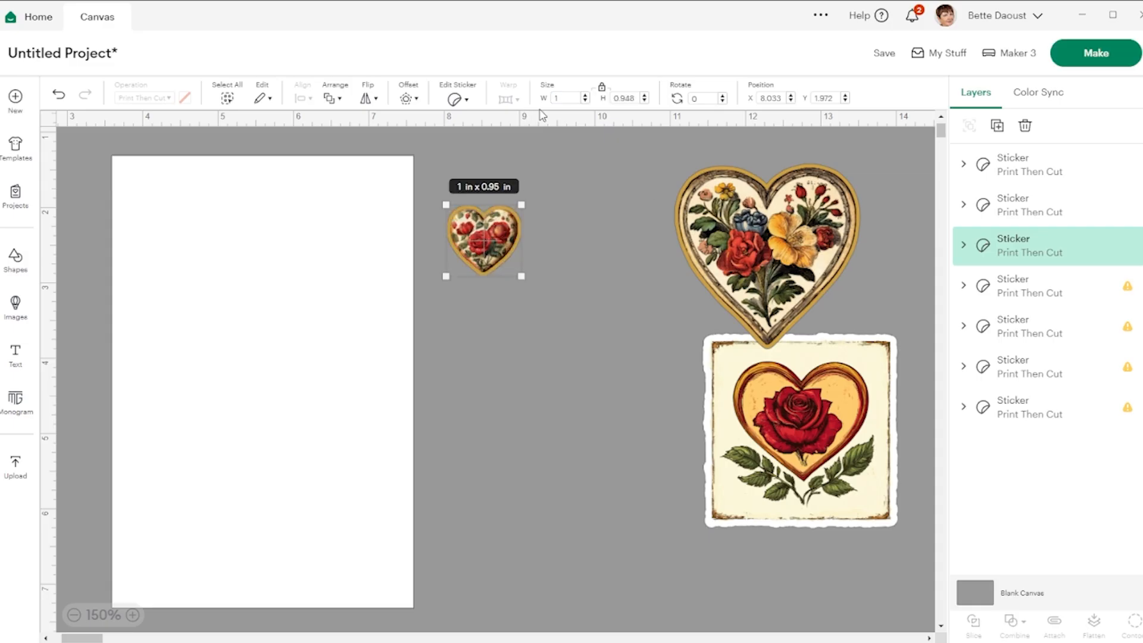
- Set the width of the kiss-cut mixed-flower heart to 1 in with locked proportions
click(703, 202)
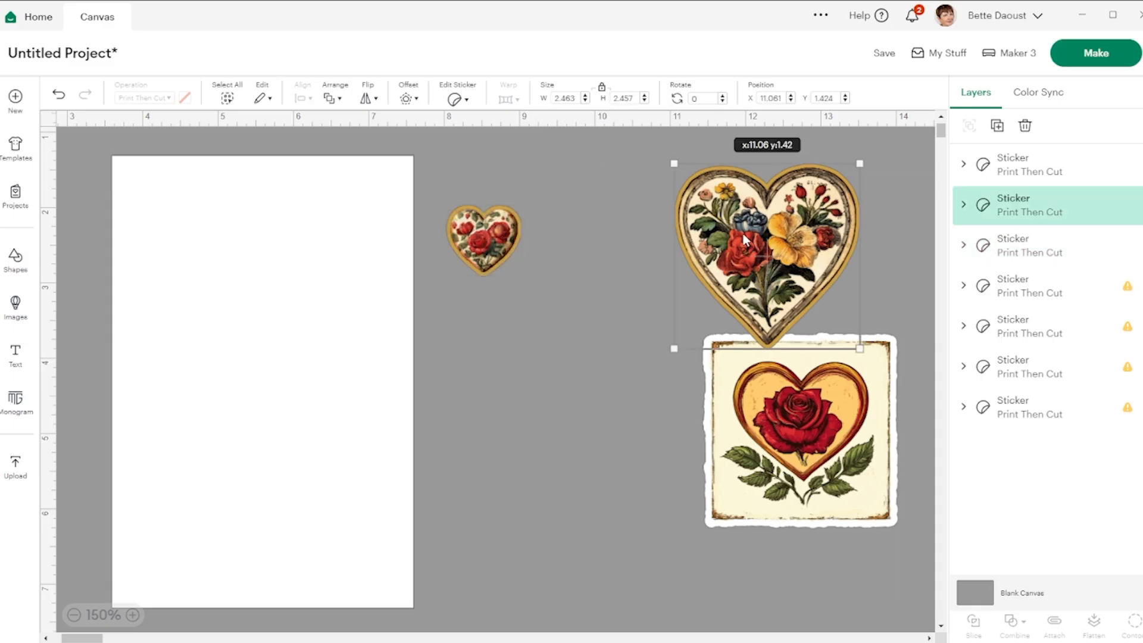
click(575, 95)
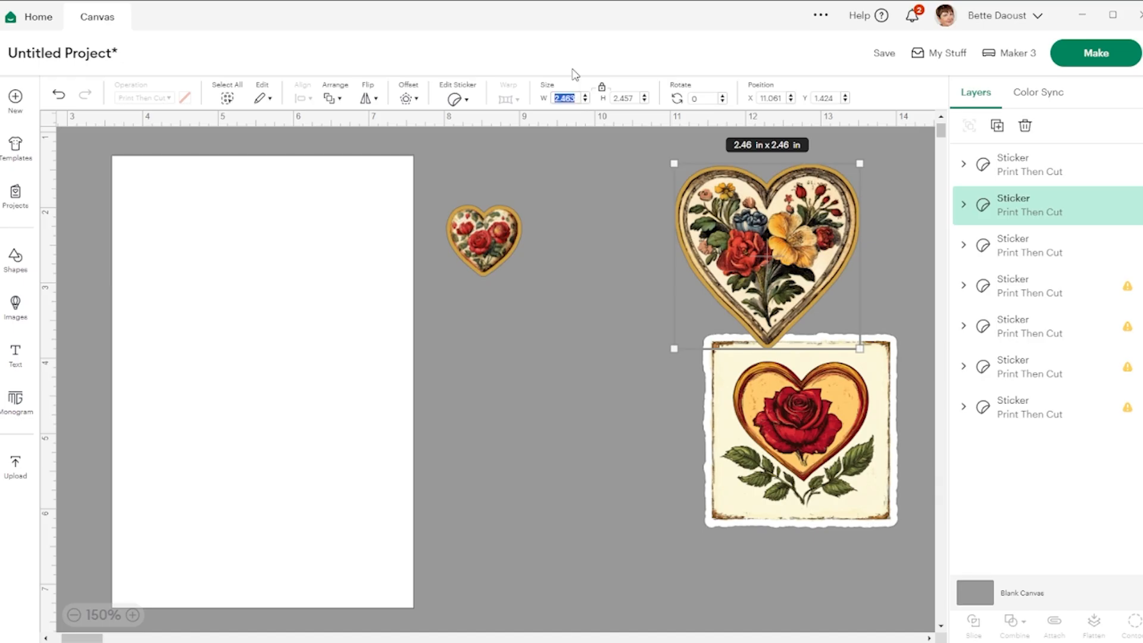
text(1)
key(Tab)
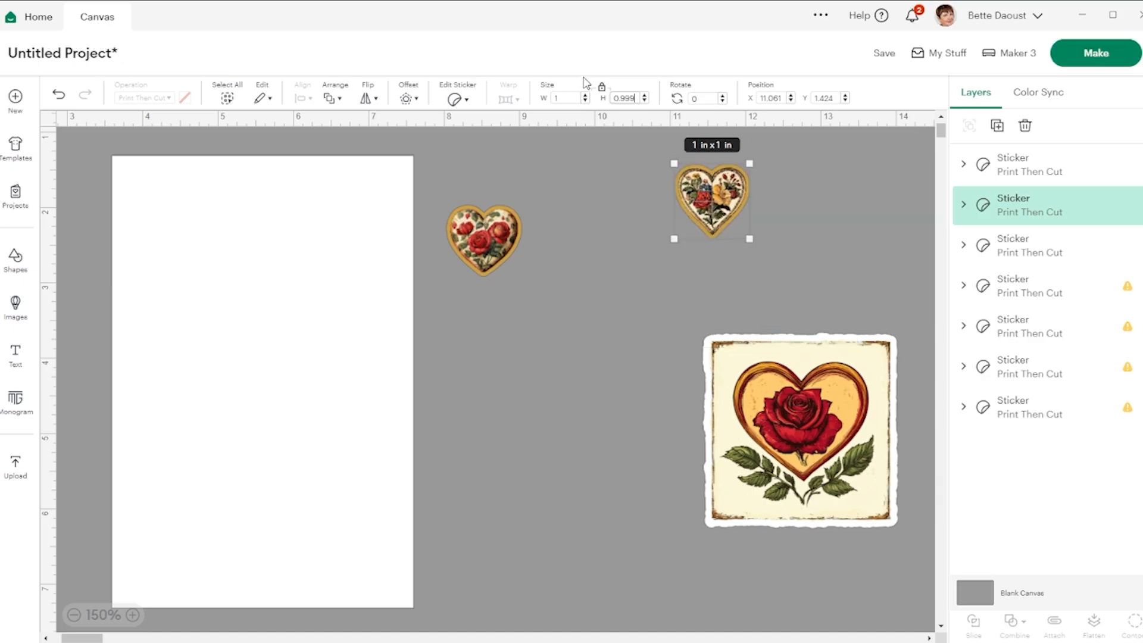
- Shrink the kiss-cut square rose sticker to about 0.62 in x 0.62 in
click(805, 427)
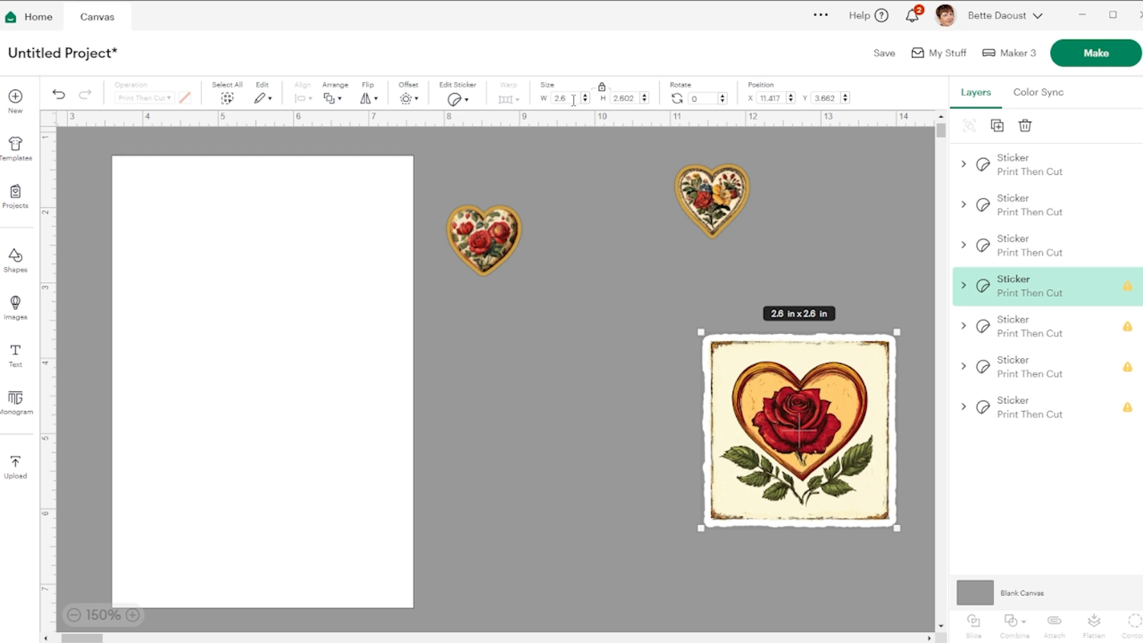
click(574, 98)
scroll(515, 113, up, 1)
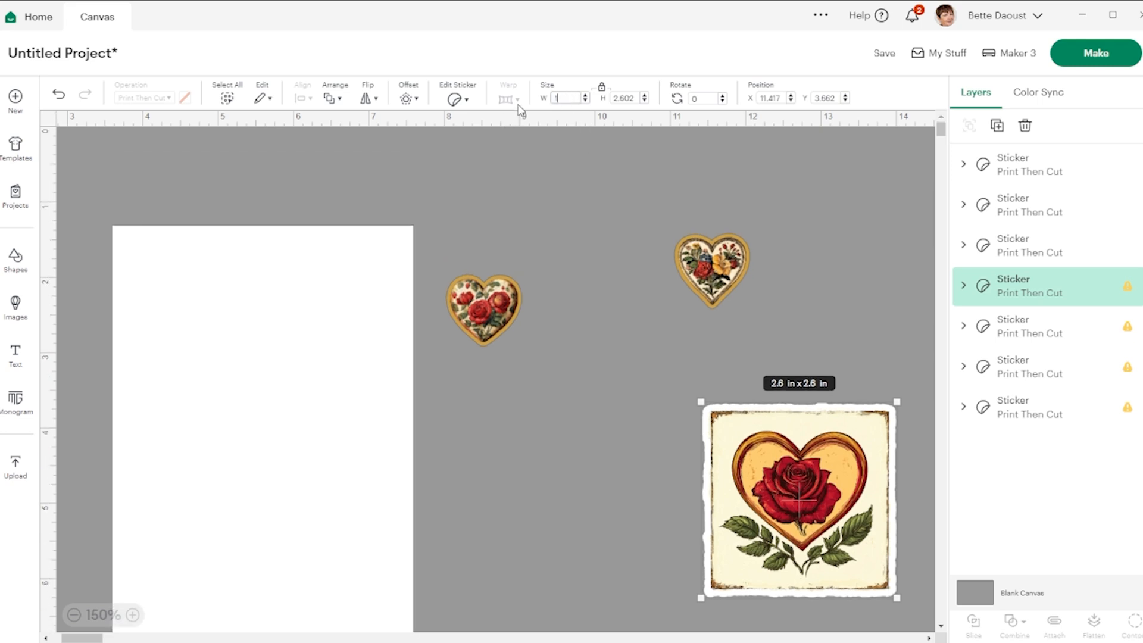
key(Return)
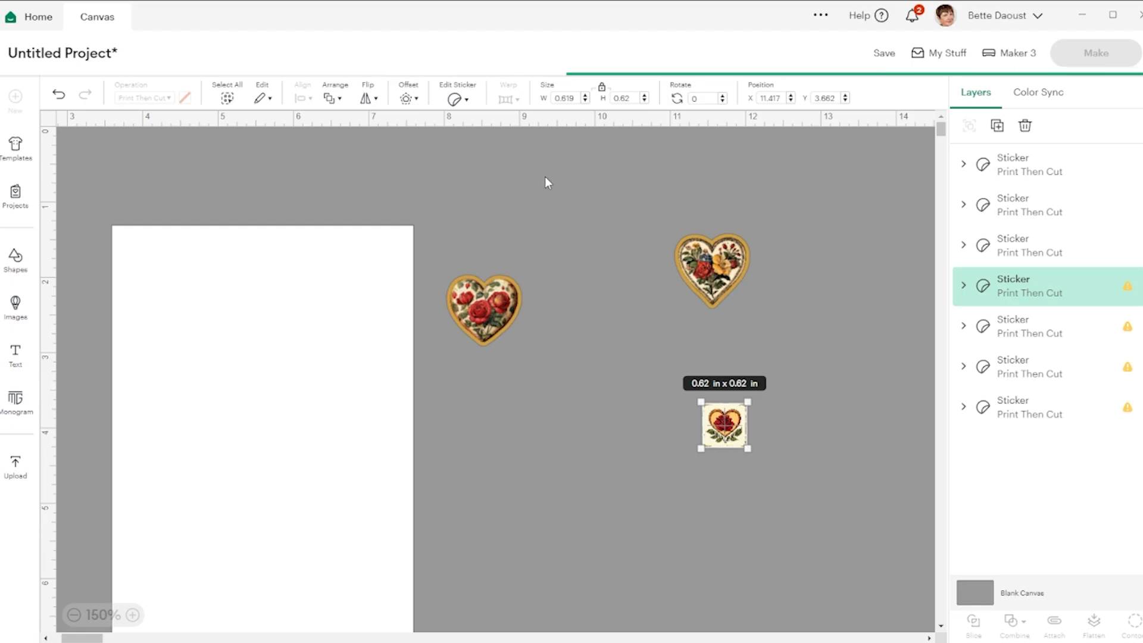
scroll(602, 200, down, 2)
scroll(599, 198, up, 1)
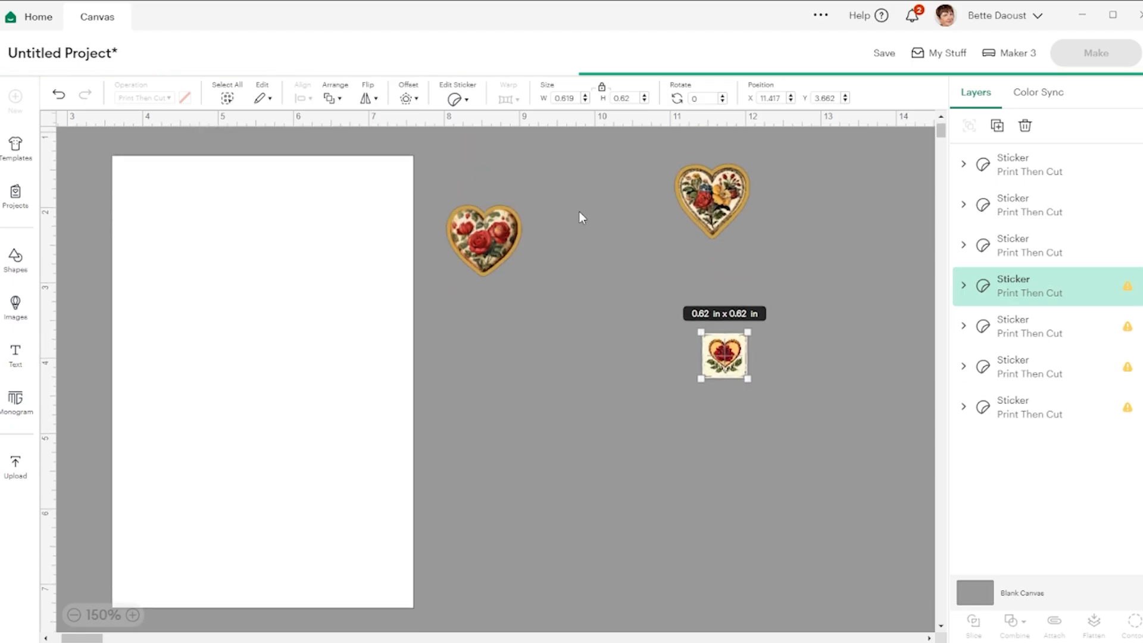
- Place the small red roses heart in the upper-left corner of the white rectangle and send the rectangle to the back
click(487, 225)
drag(487, 225, 175, 202)
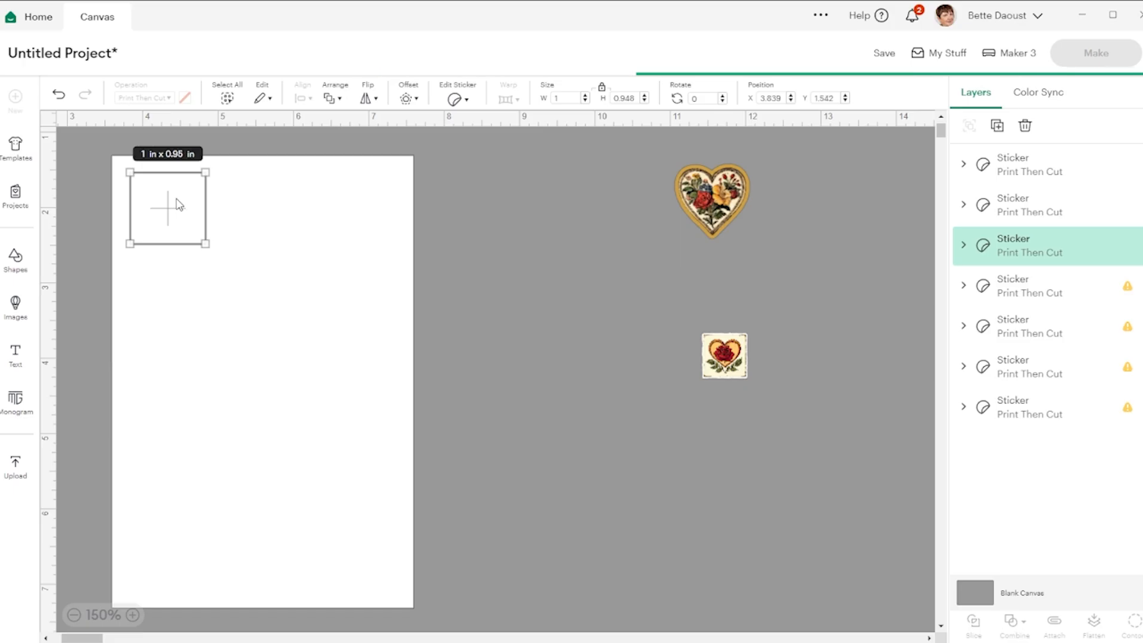
click(376, 191)
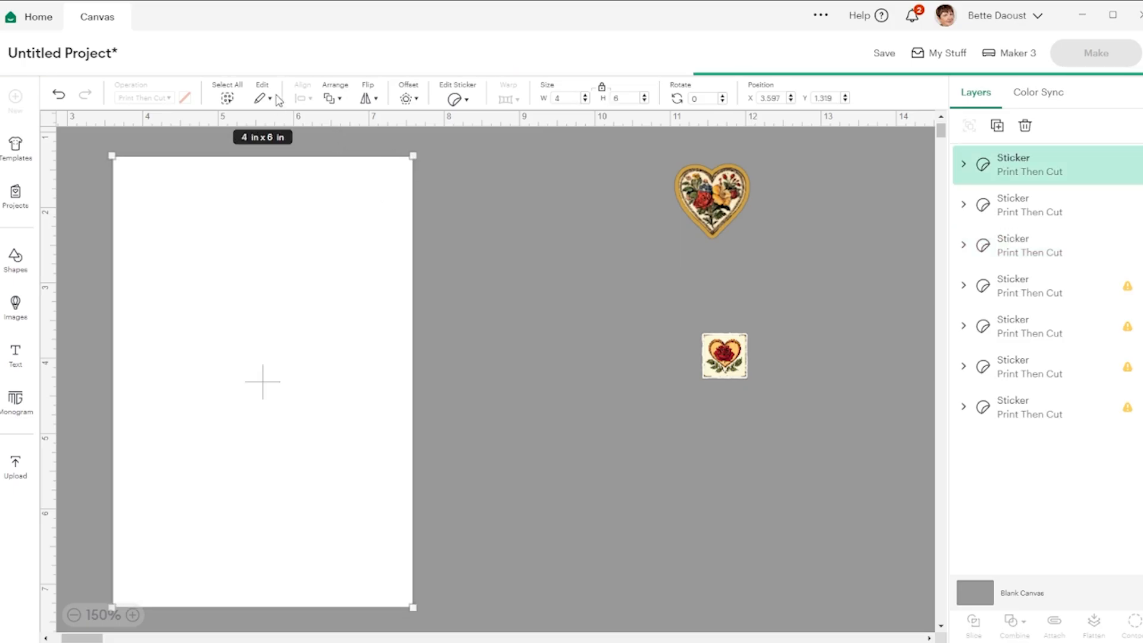
click(332, 99)
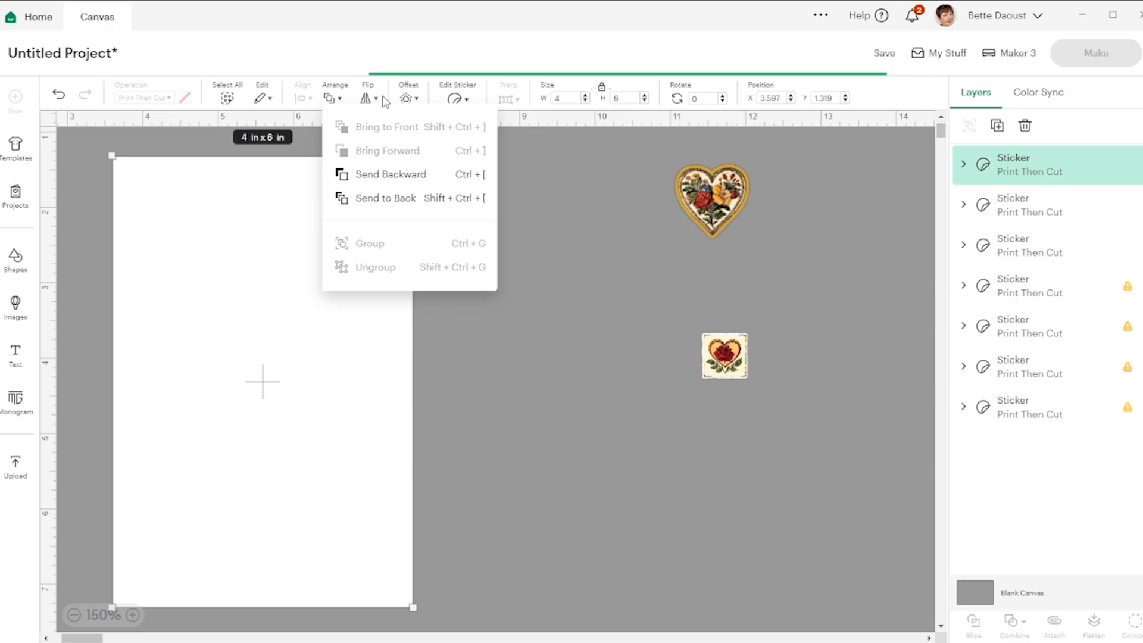
click(395, 197)
- Duplicate the small red roses heart and arrange three copies in a row along the top of the white rectangle
click(169, 206)
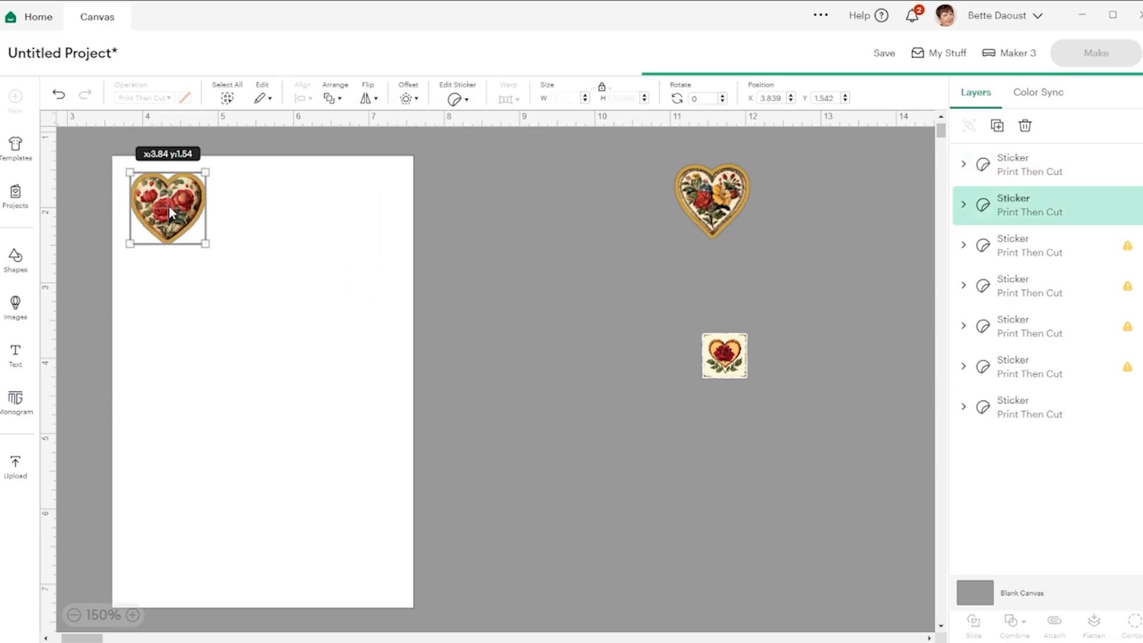
drag(169, 206, 359, 199)
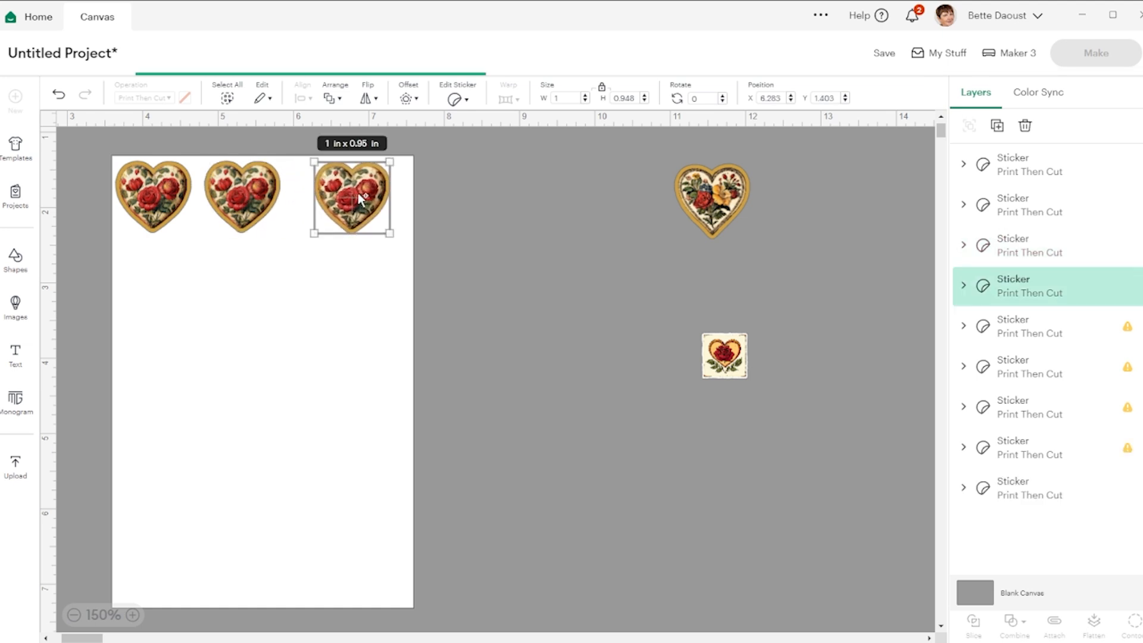
- Enlarge the third red roses heart to 1.5 in wide and fit it in the upper-right corner of the white rectangle
click(562, 98)
text(.5)
key(Return)
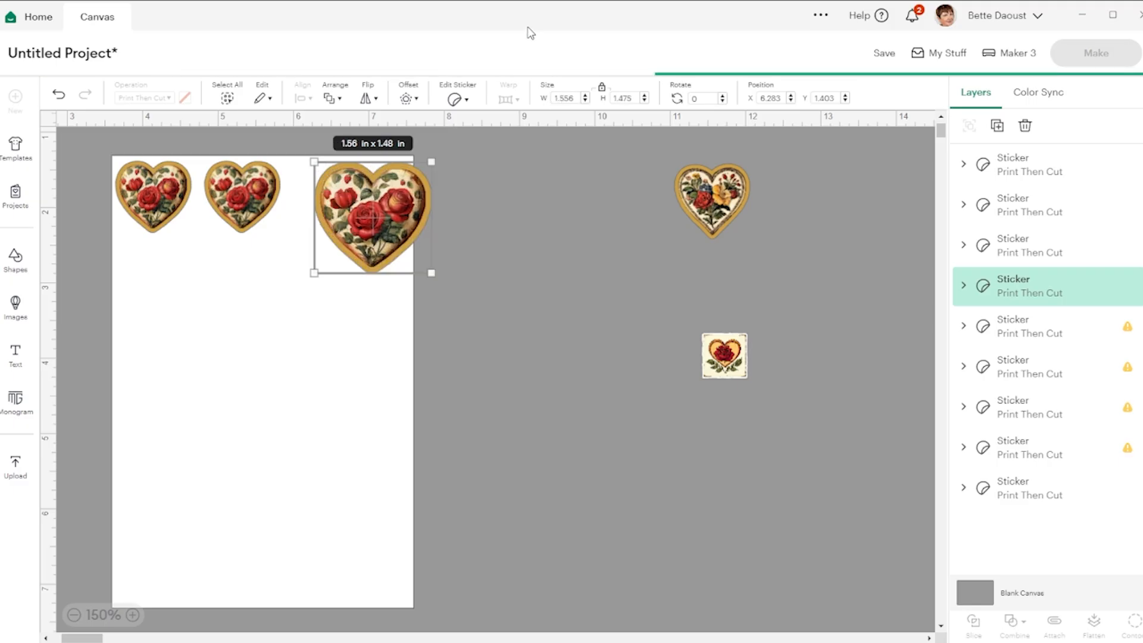
drag(340, 222, 326, 227)
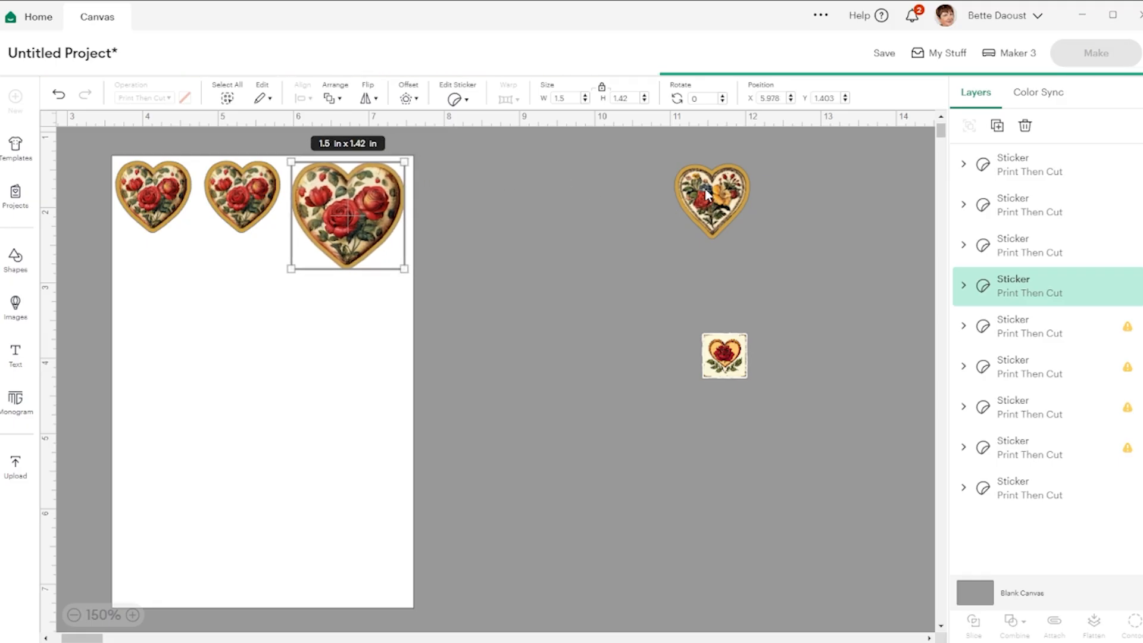
- Arrange two small mixed-flower hearts in a second row and a third copy, 1.5 in wide, under the large red roses heart
drag(713, 200, 350, 306)
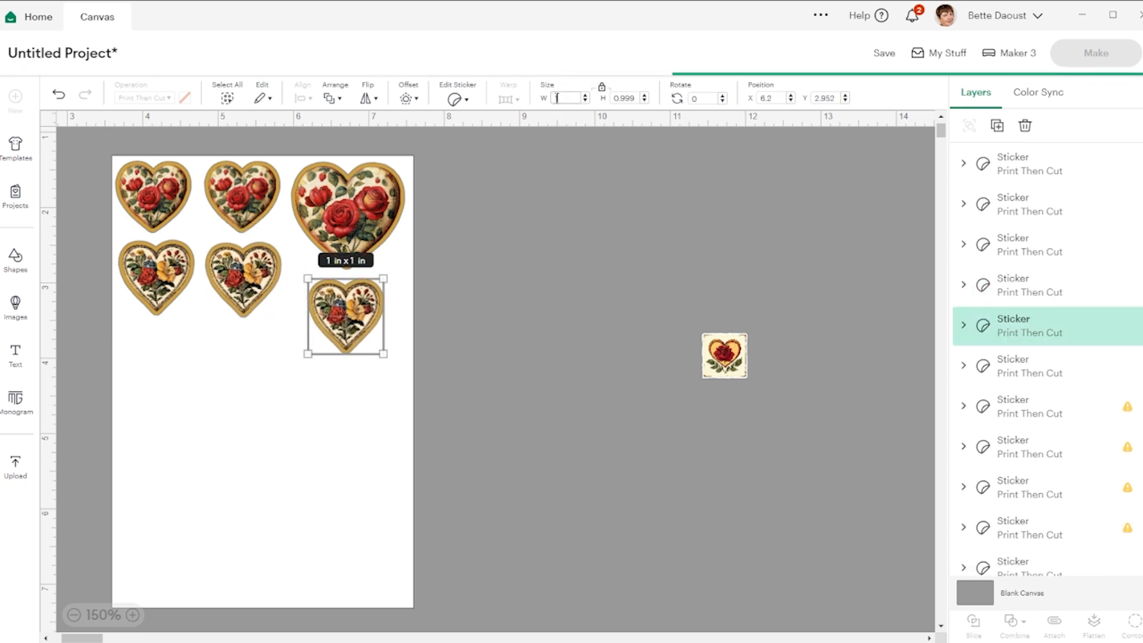
text(.5)
key(Return)
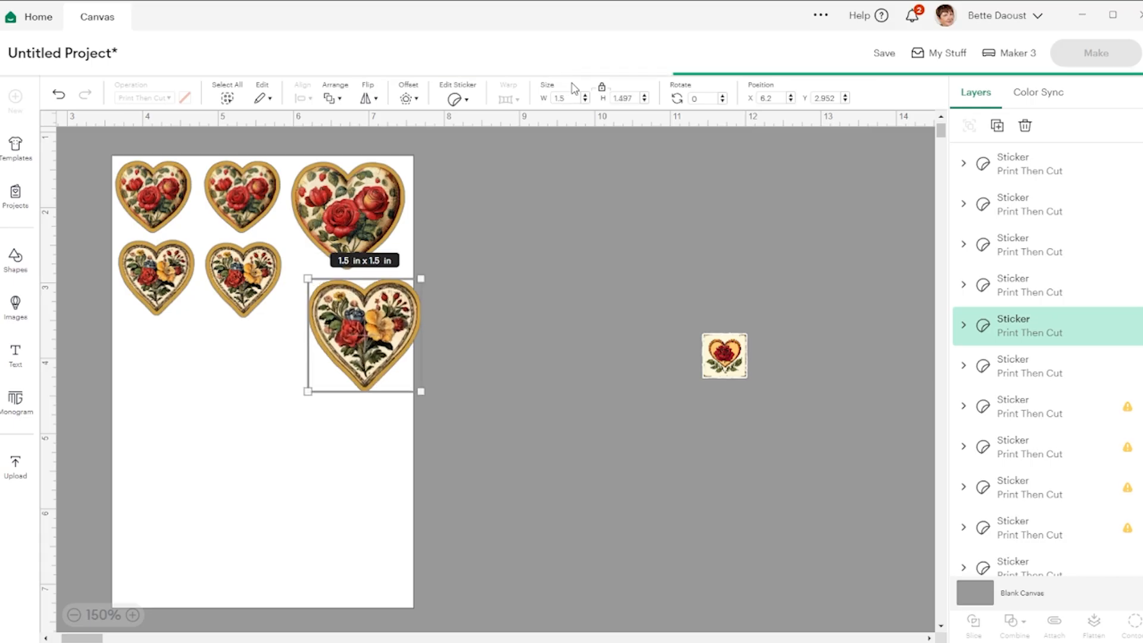
mouse_move(359, 331)
mouse_down()
mouse_move(331, 327)
mouse_move(343, 327)
mouse_up()
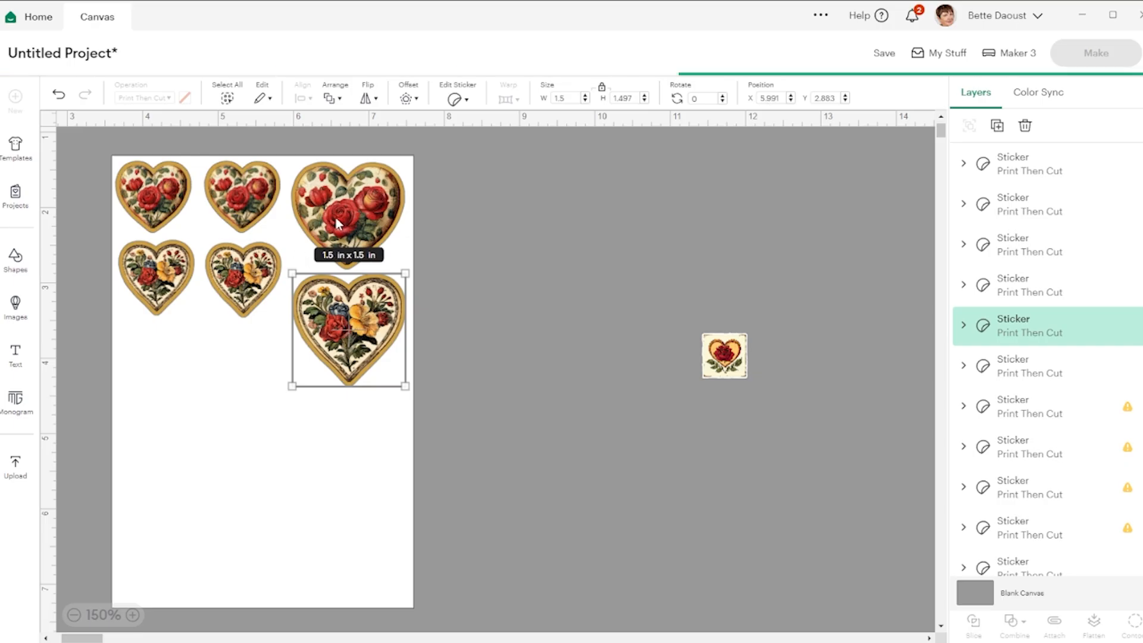
- Duplicate the two 1.5 in hearts, place the copies directly below them, and tighten the spacing of the right-hand column of hearts
shift+click(337, 223)
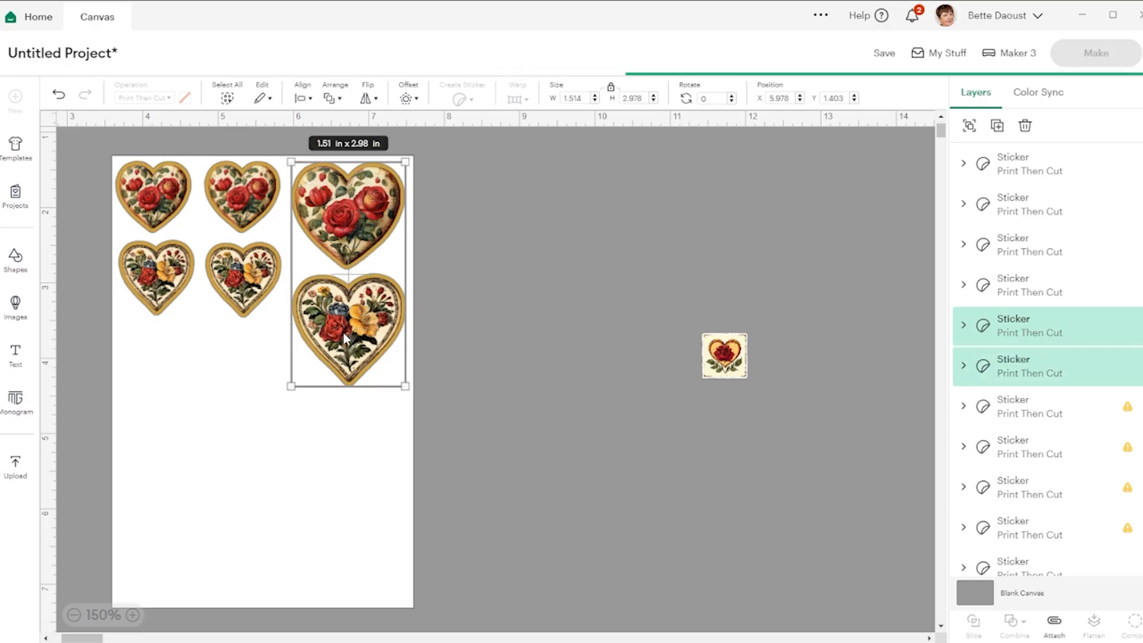
key(ctrl+d)
drag(341, 320, 343, 537)
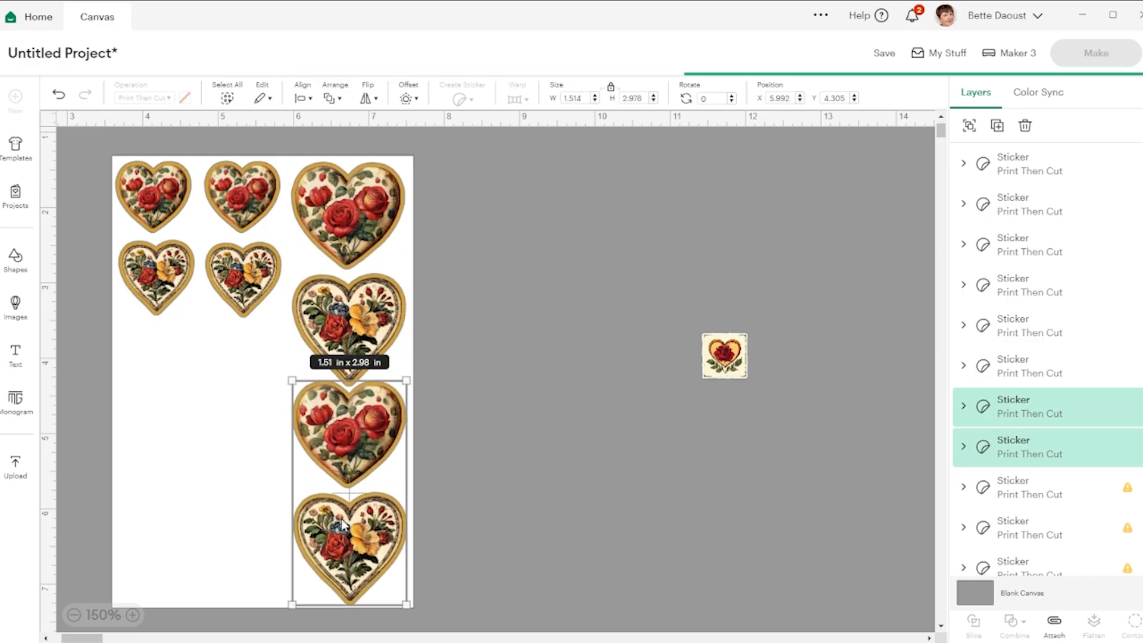
drag(376, 326, 377, 322)
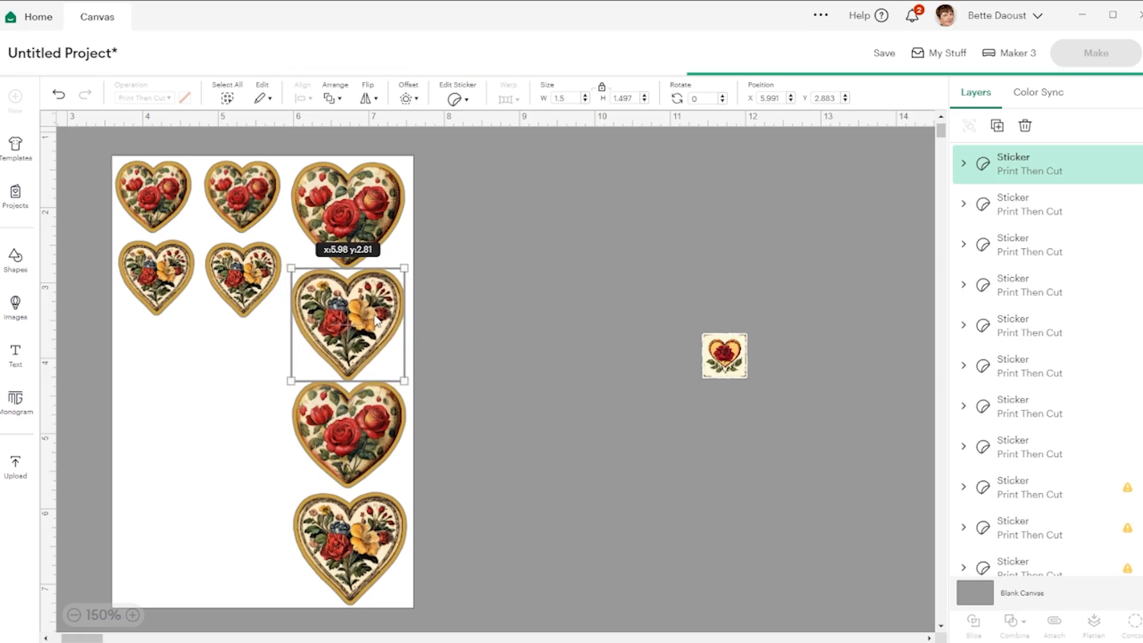
click(360, 456)
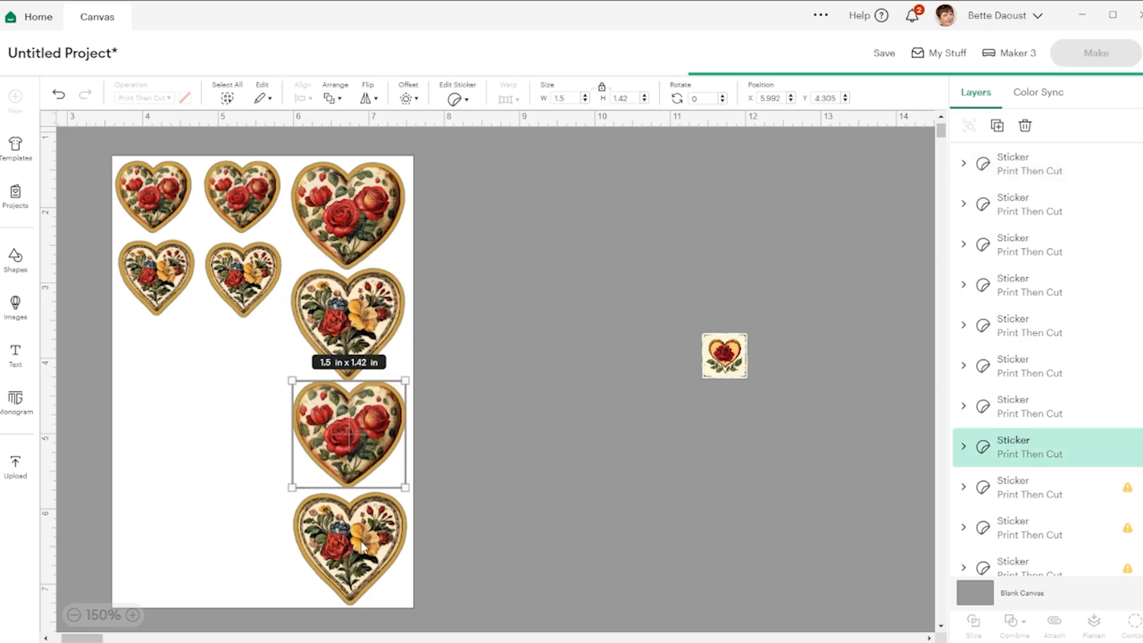
drag(361, 548, 359, 544)
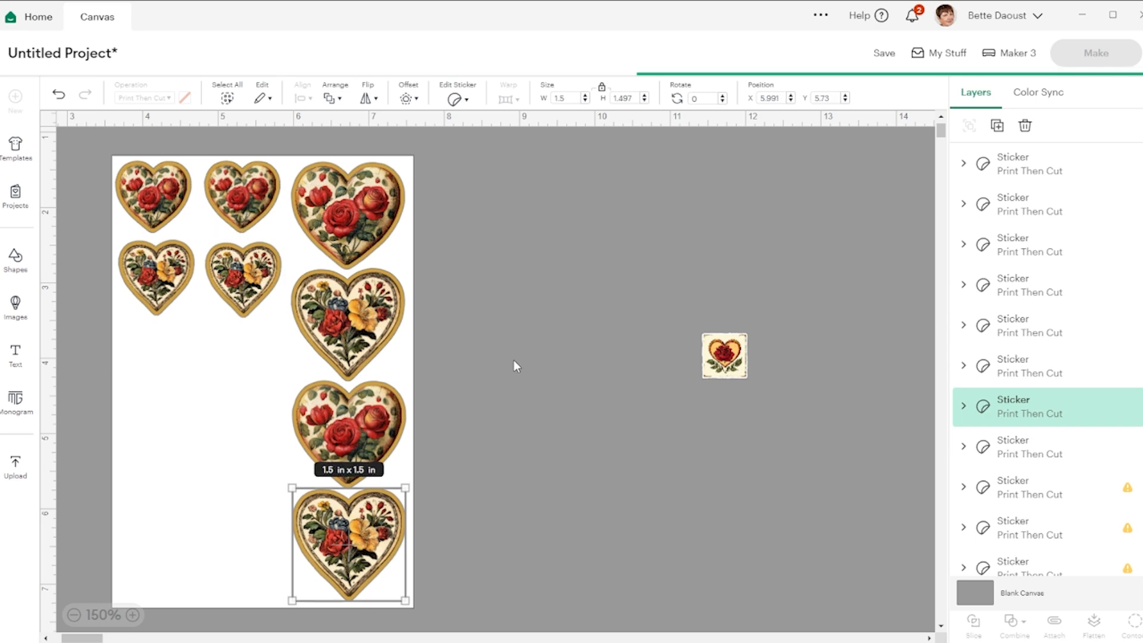
- Resize the square rose sticker to about 1.1 in x 1.1 in and place it under the left small mixed-flower heart
click(726, 355)
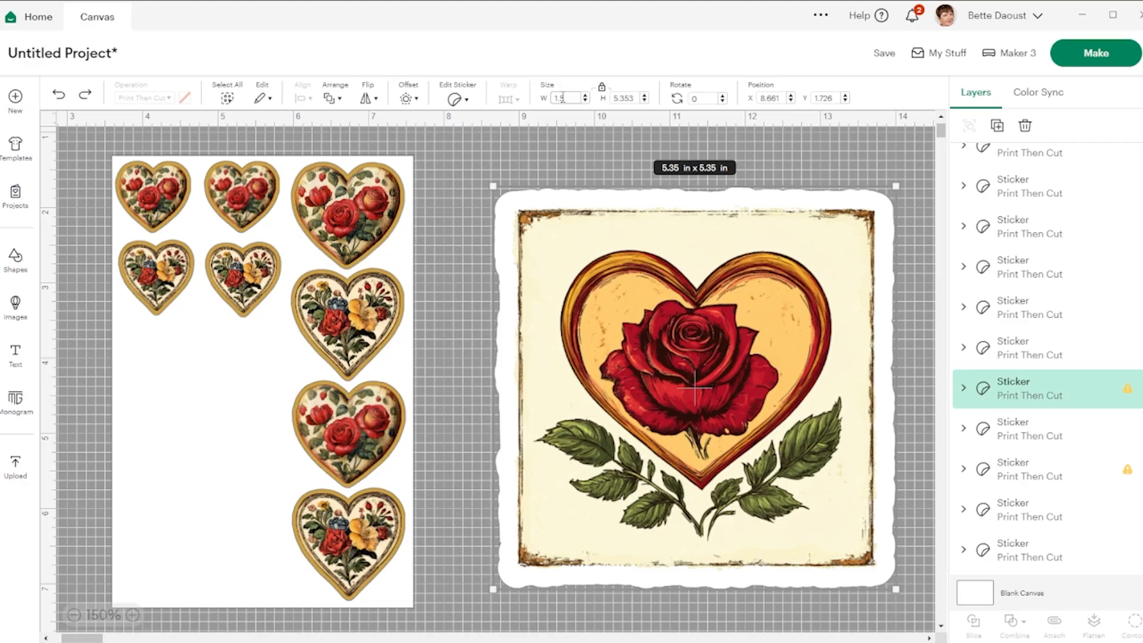
key(Return)
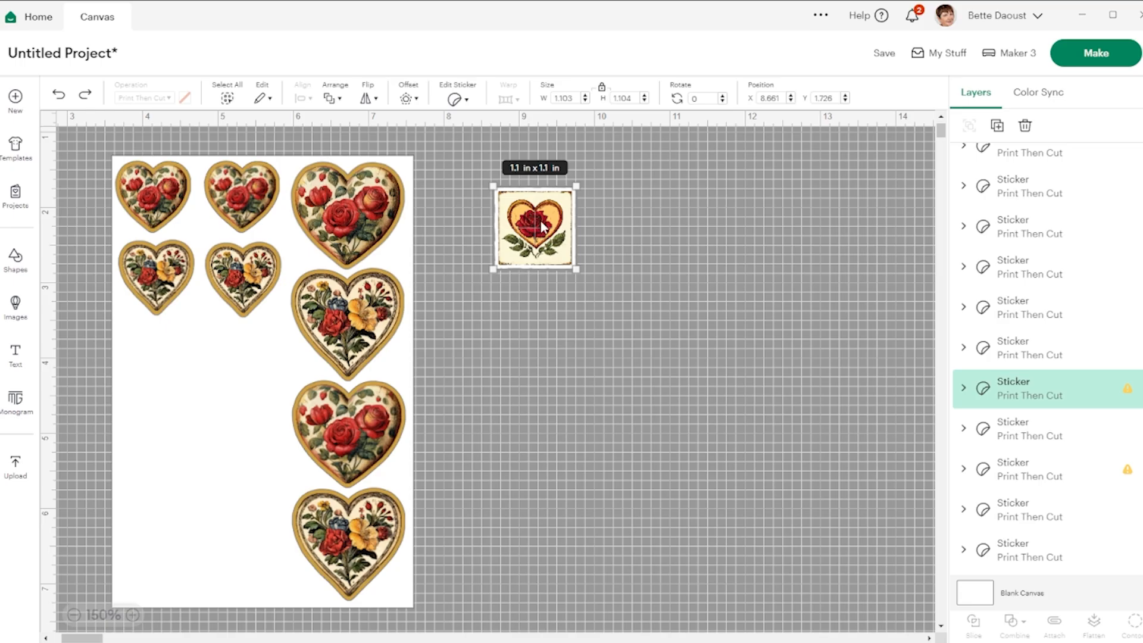
drag(540, 225, 167, 360)
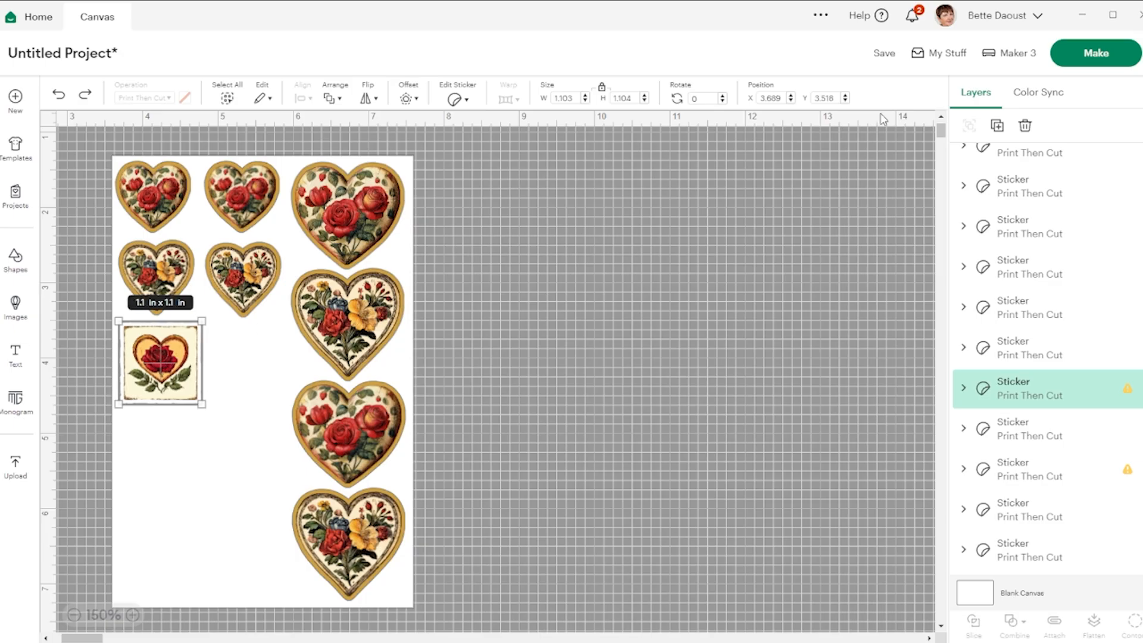
- Duplicate the square rose sticker three times and arrange the four squares in a two-by-two grid below the small hearts
click(998, 127)
drag(194, 393, 246, 366)
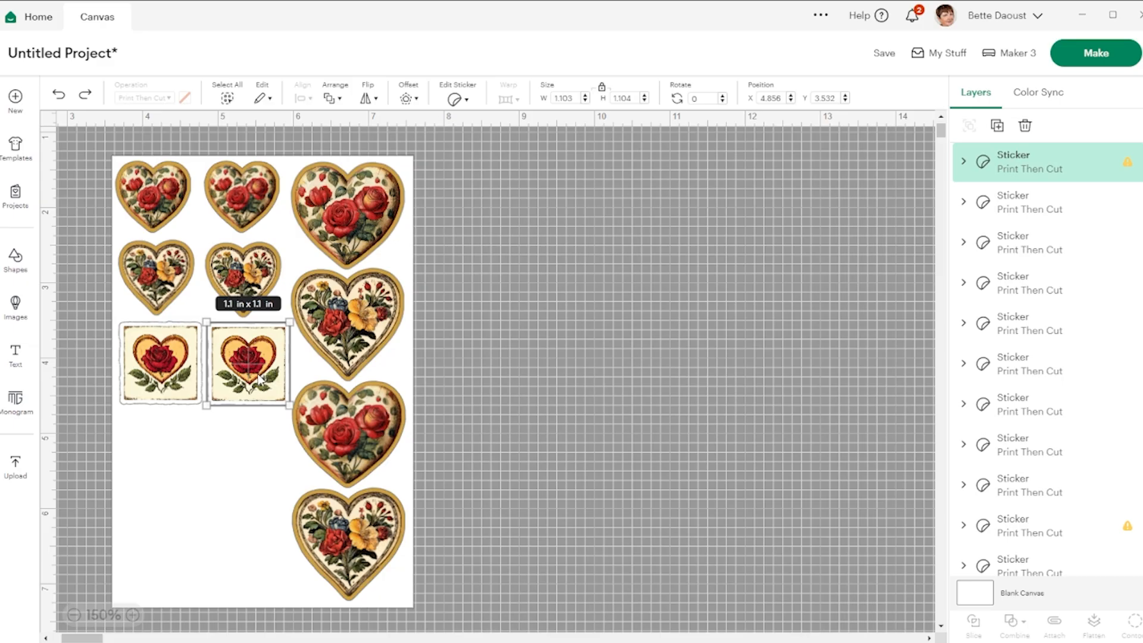
click(997, 127)
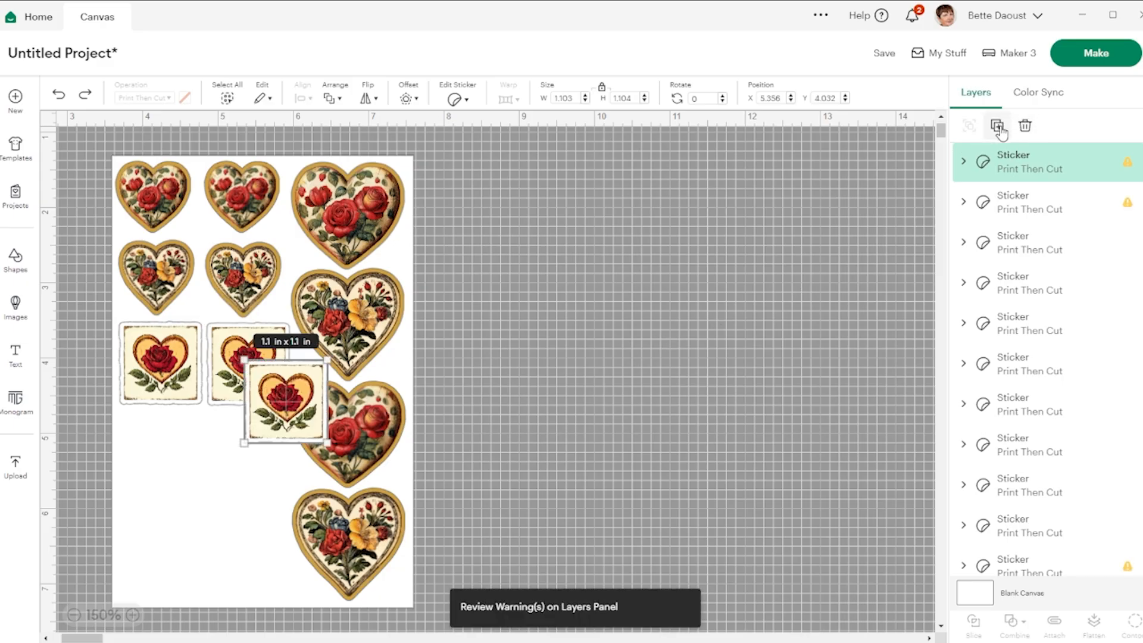
click(998, 126)
drag(287, 443, 153, 448)
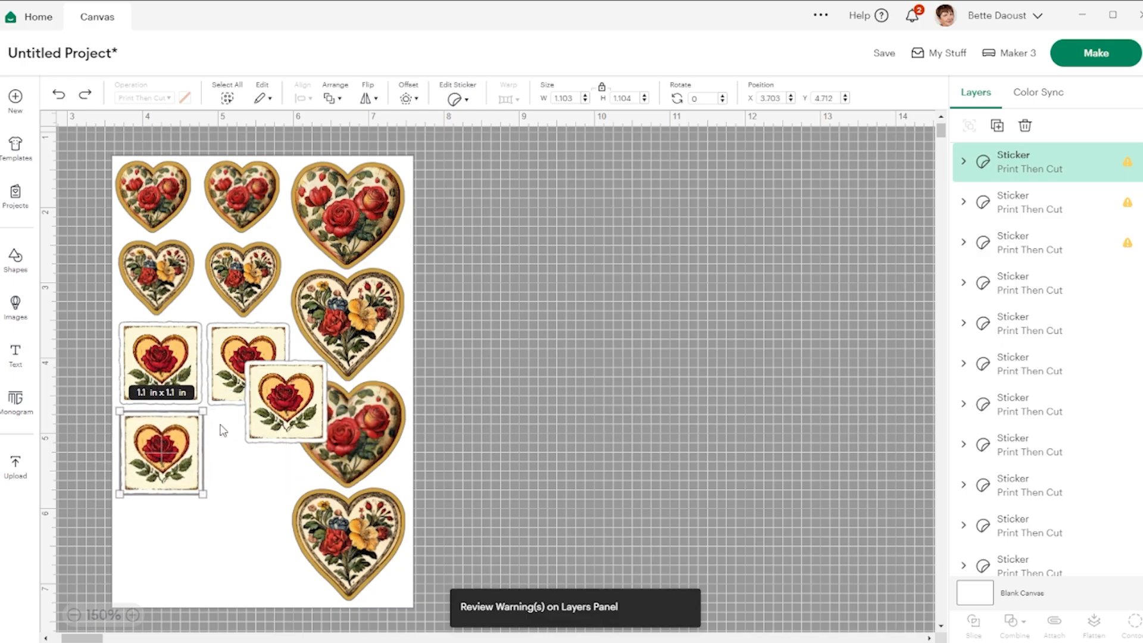
drag(282, 397, 244, 445)
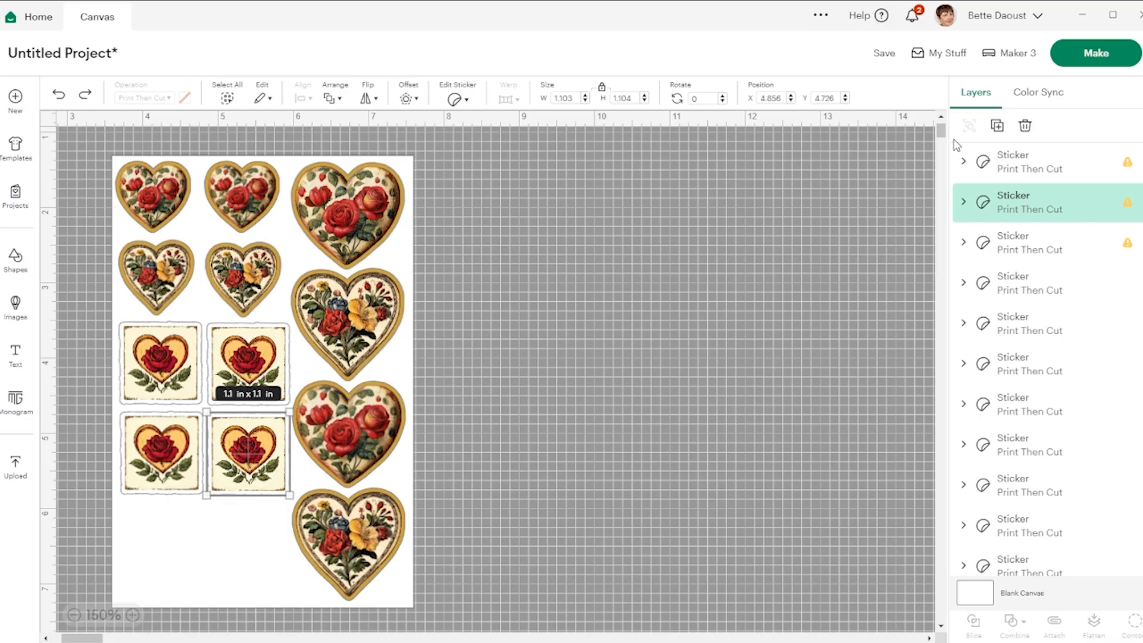
- Add a fifth copy of the square rose sticker, about 1.12 in x 1.13 in, below the left column of the square grid
click(996, 127)
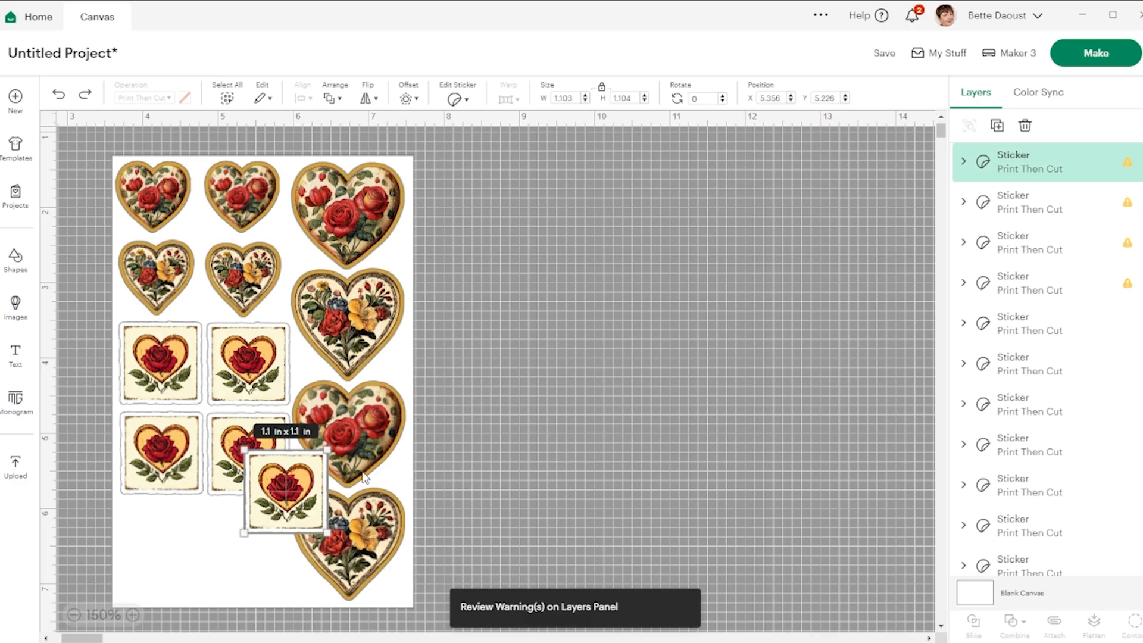
drag(278, 494, 531, 369)
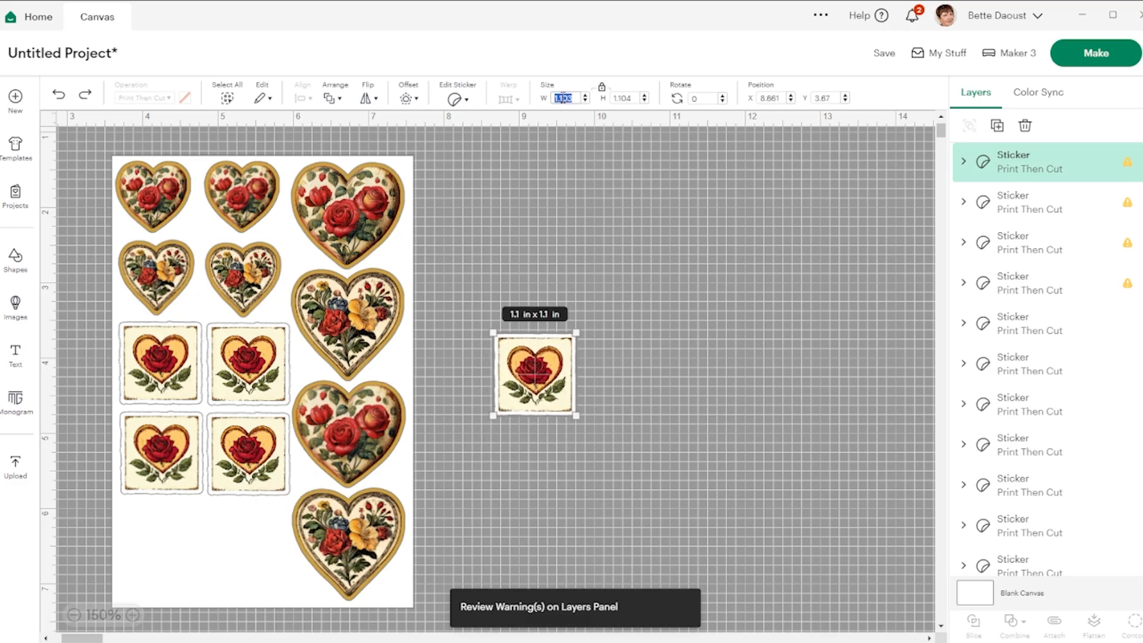
text(.5)
key(Return)
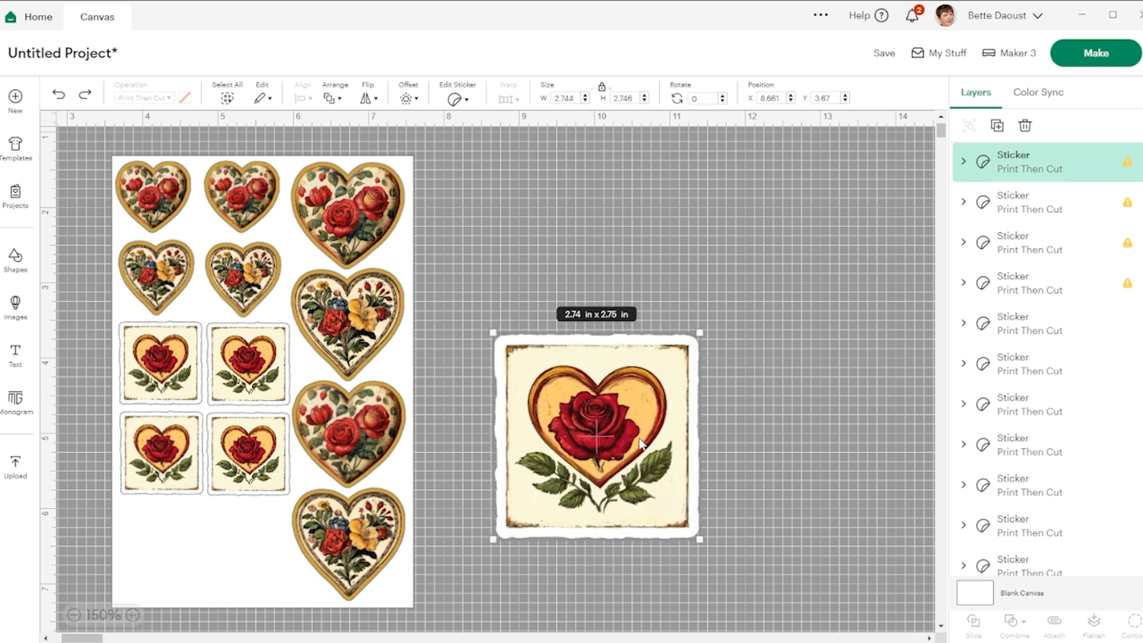
drag(640, 443, 265, 507)
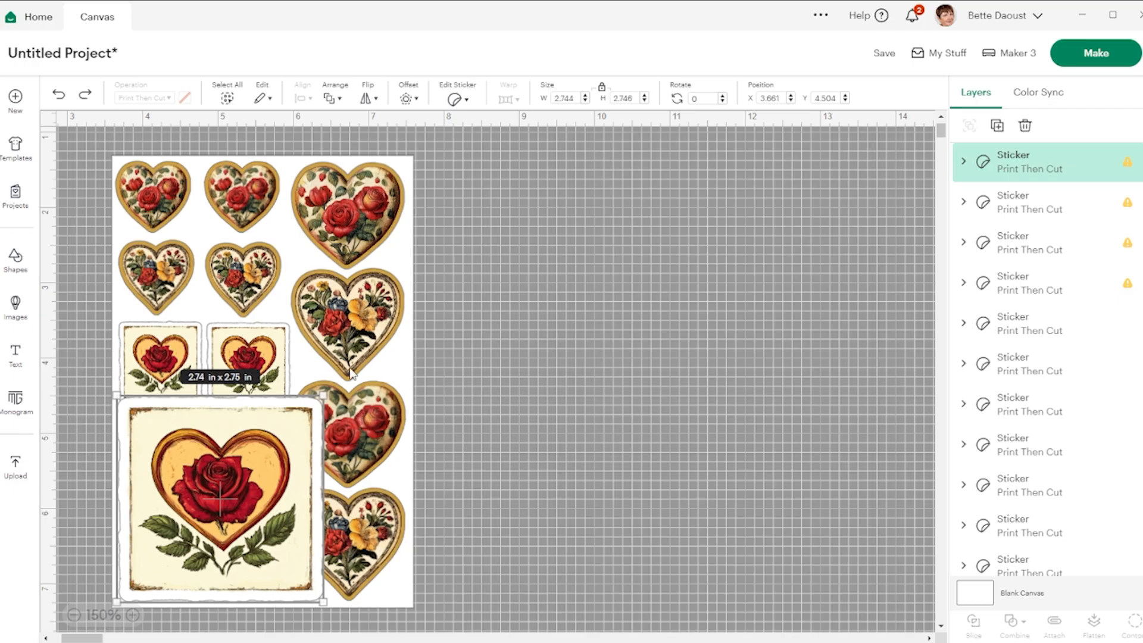
drag(323, 395, 205, 527)
mouse_move(161, 560)
mouse_down()
mouse_move(192, 546)
mouse_move(167, 546)
mouse_up()
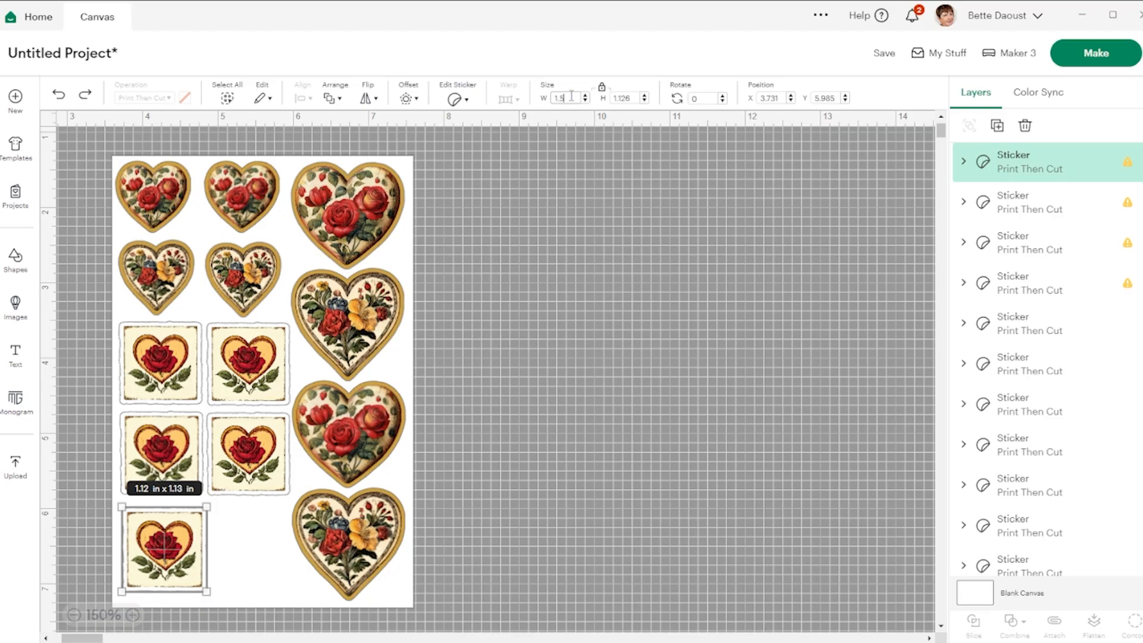
- Enlarge the fifth square rose sticker to 1.8 in wide and move it up inside the bottom edge of the white rectangle
key(Return)
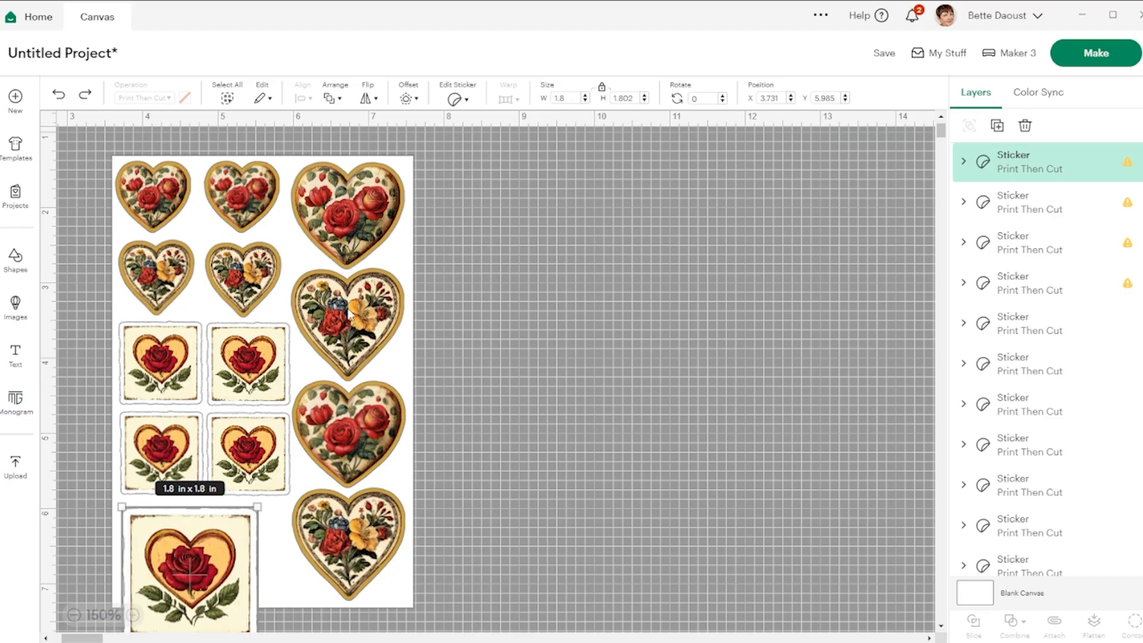
scroll(350, 315, down, 3)
drag(209, 457, 218, 417)
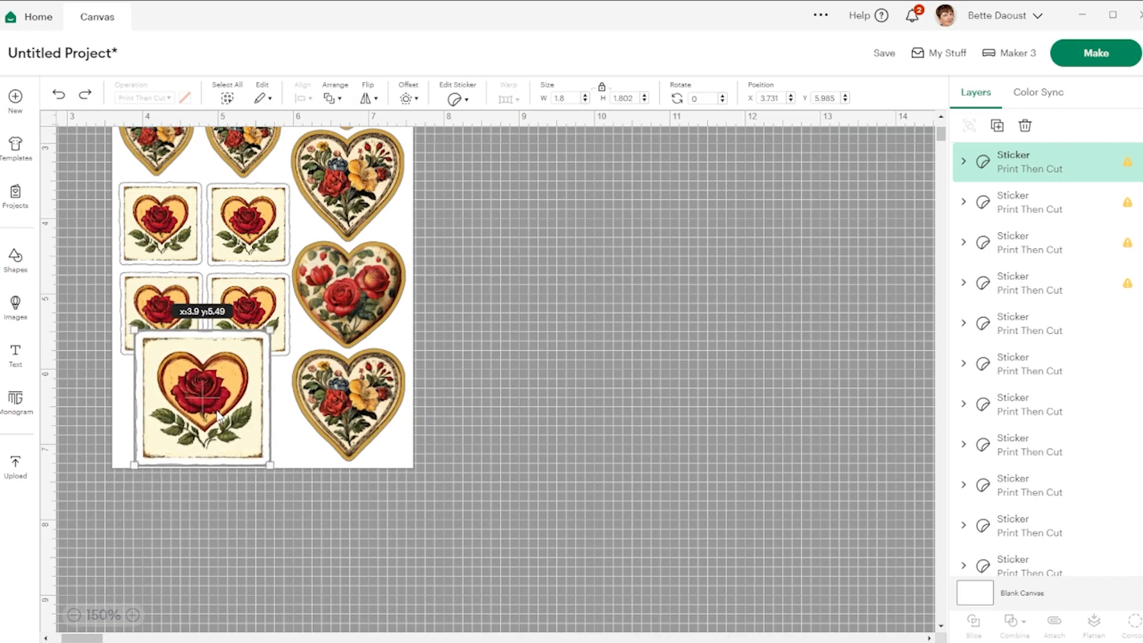
- Nudge the four small hearts closer together in the upper-left part of the white rectangle
scroll(584, 357, up, 5)
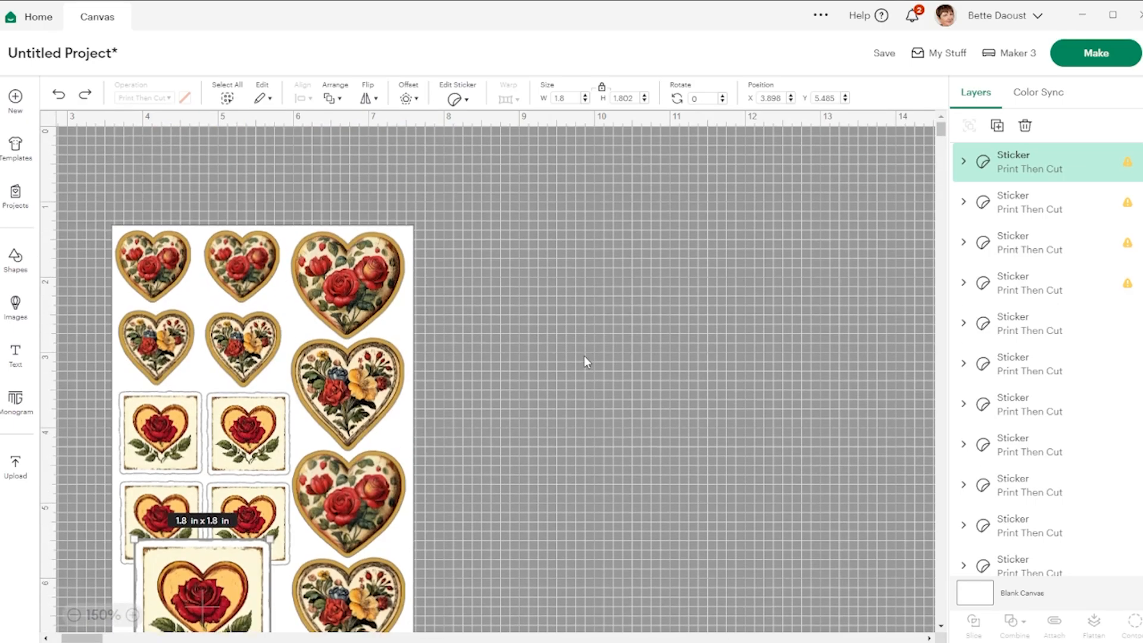
click(155, 279)
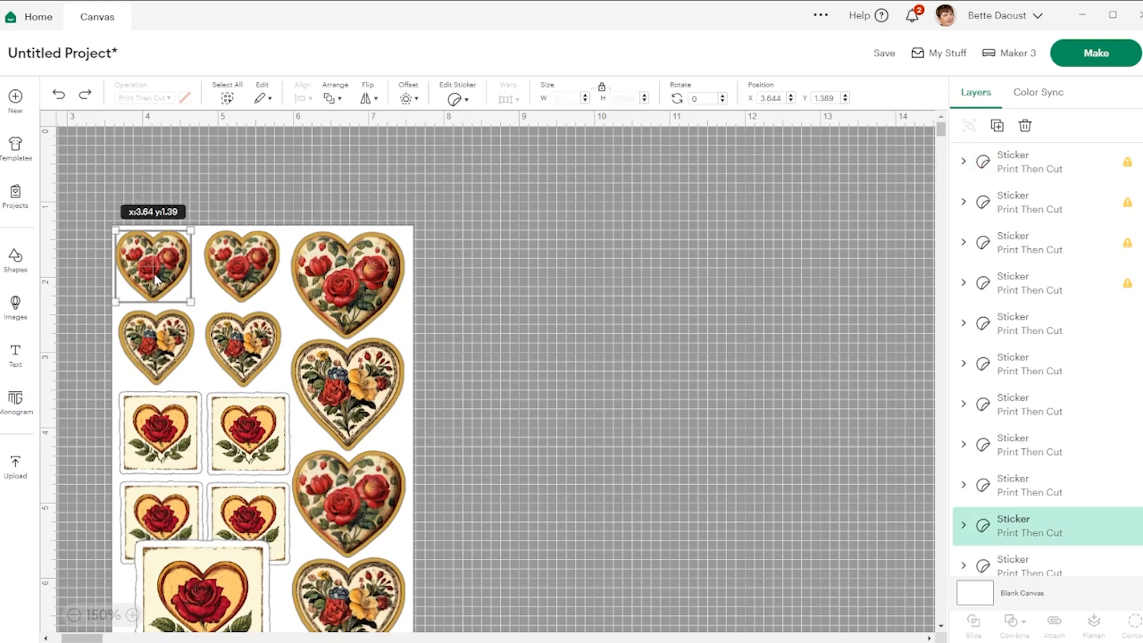
click(226, 268)
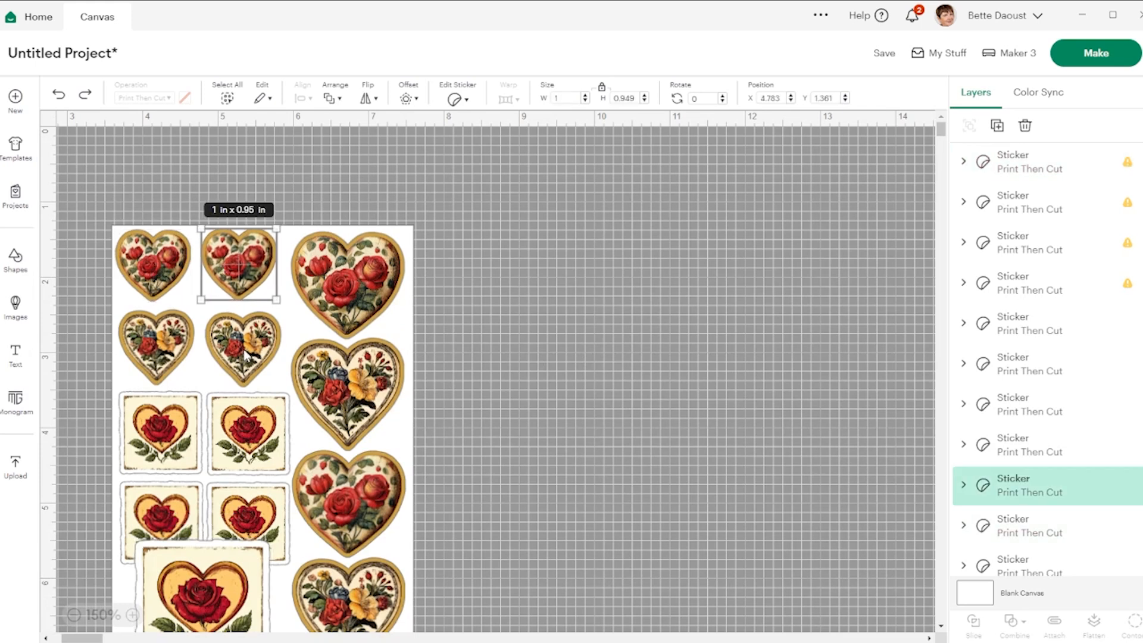
drag(245, 353, 238, 341)
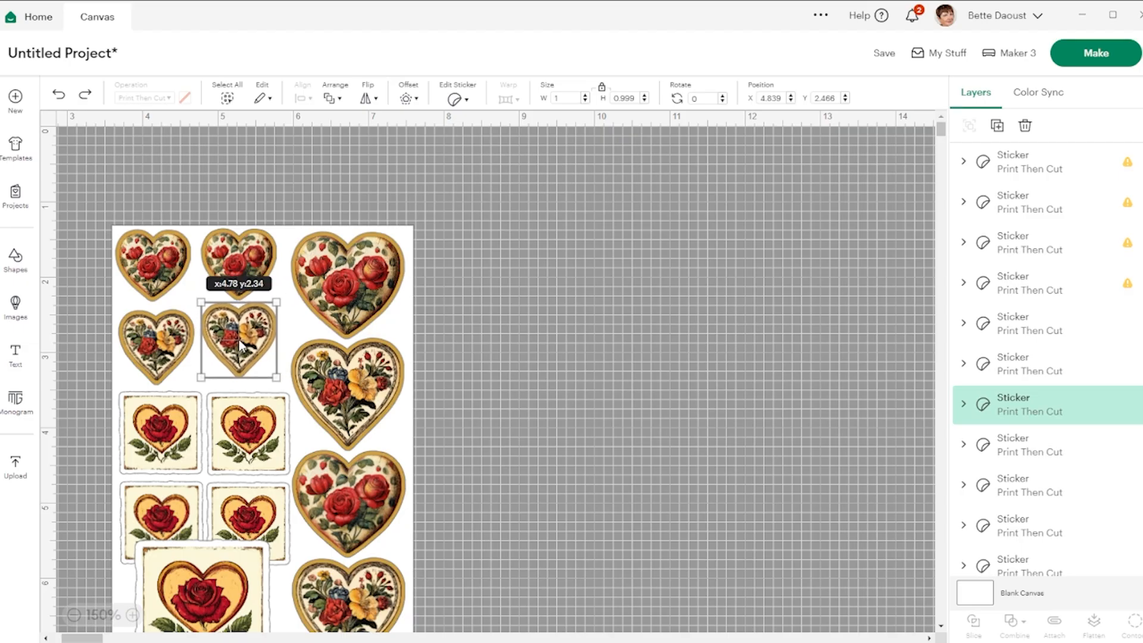
drag(167, 365, 161, 355)
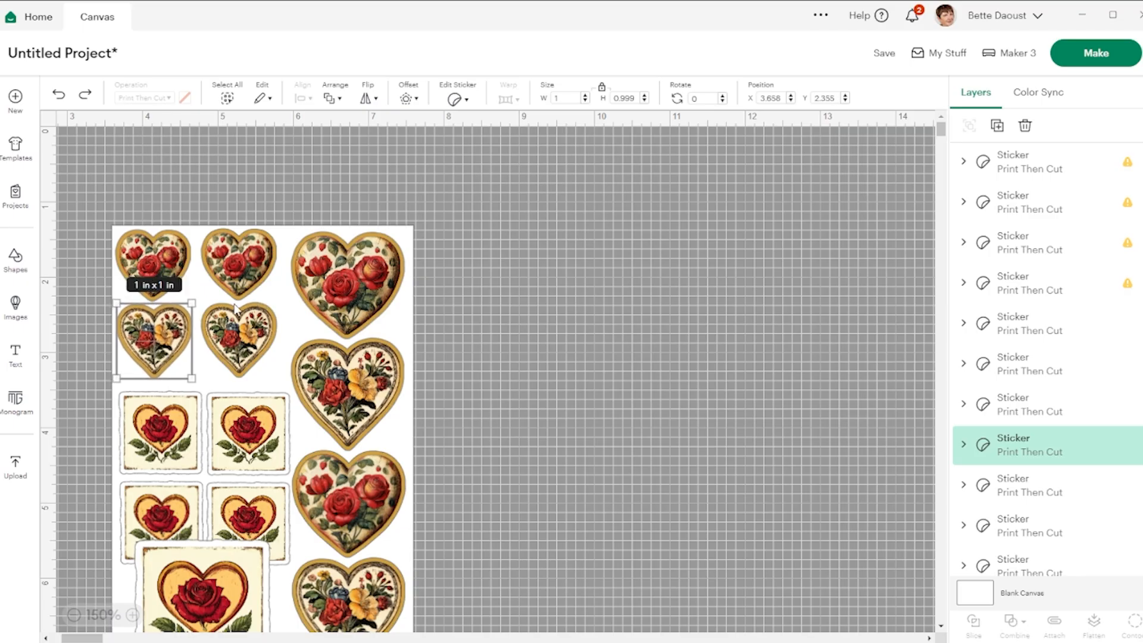
- Move the four small square rose stickers up and to the left to close the gaps beneath the small hearts
drag(253, 445, 249, 435)
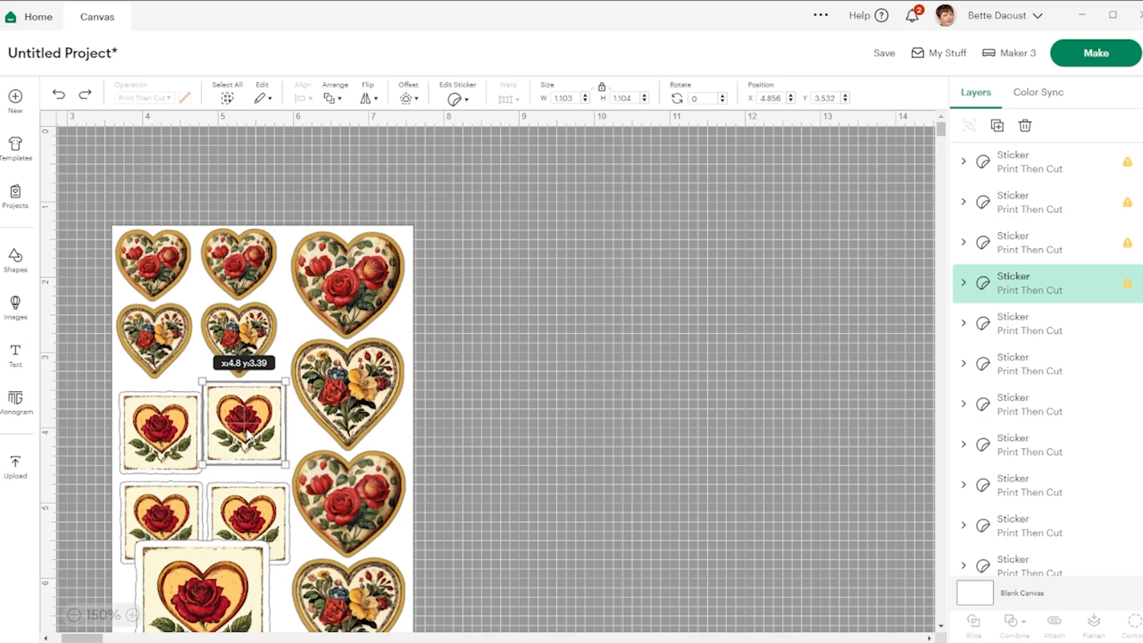
drag(249, 514, 245, 499)
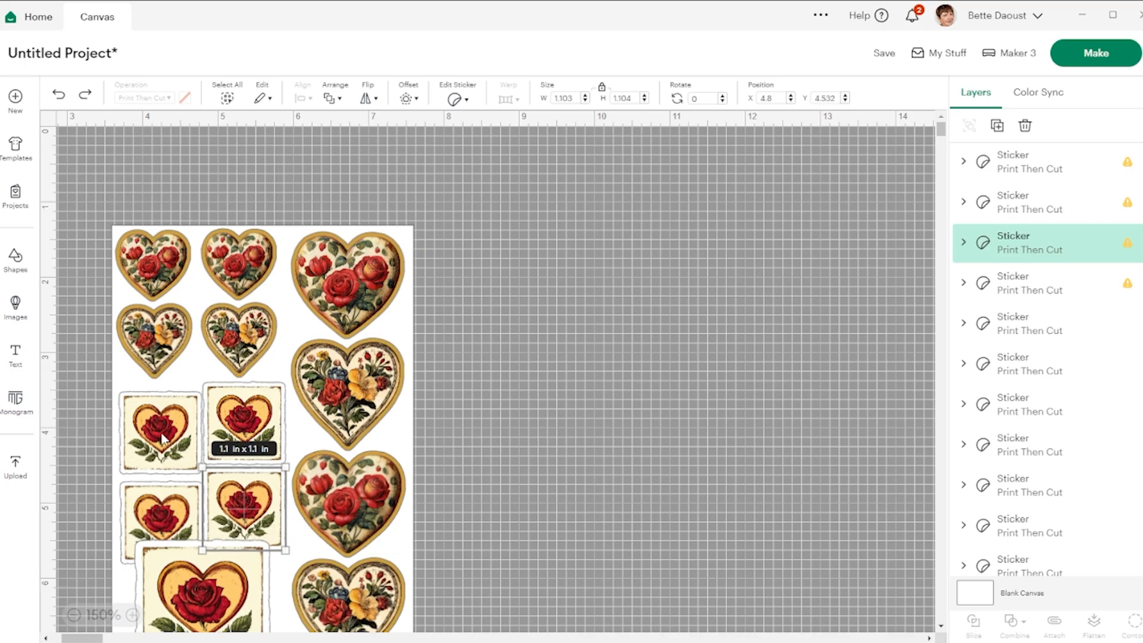
drag(142, 450, 138, 437)
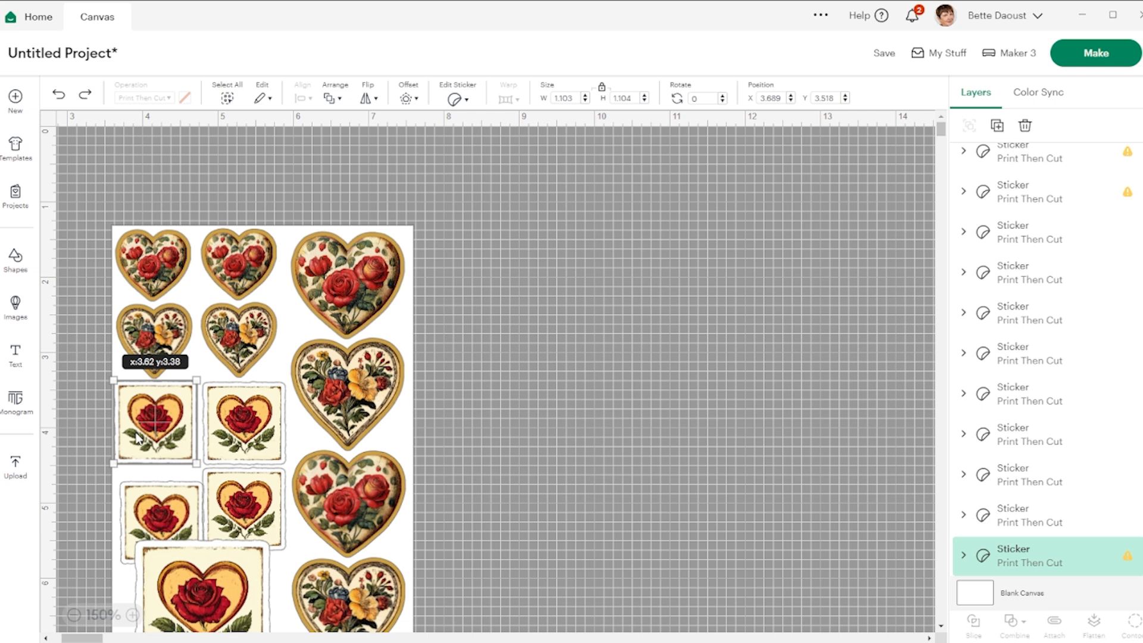
drag(143, 513, 135, 499)
- Shrink the large square rose sticker to about 1.54 in x 1.55 in and fit it below the four small squares
click(219, 592)
scroll(610, 423, down, 3)
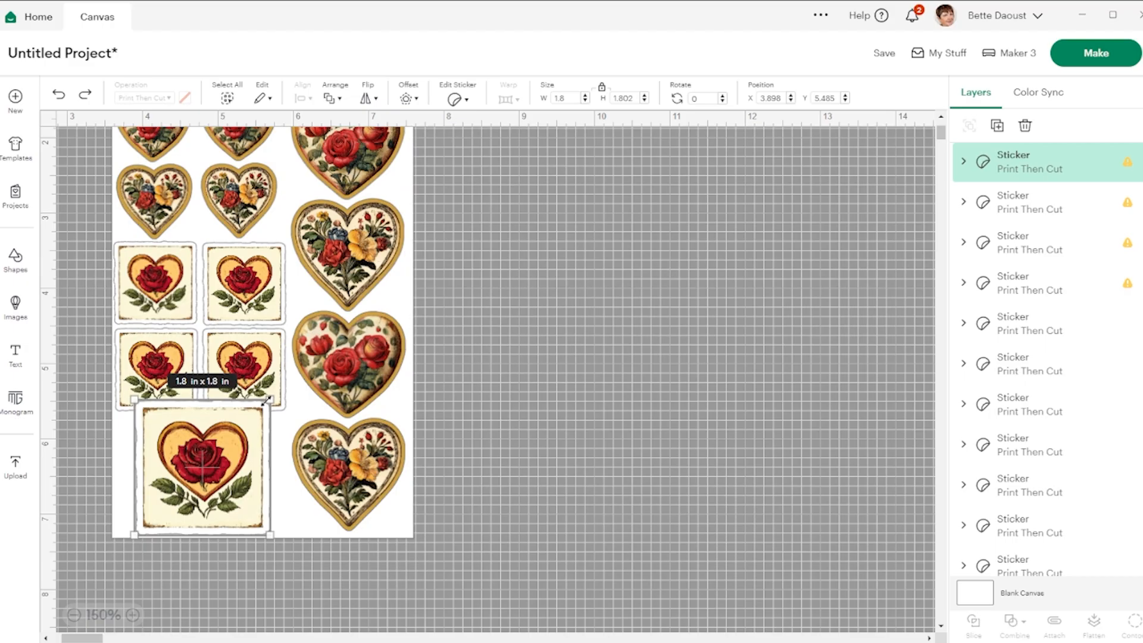
drag(267, 402, 252, 443)
drag(188, 470, 228, 466)
scroll(657, 371, up, 3)
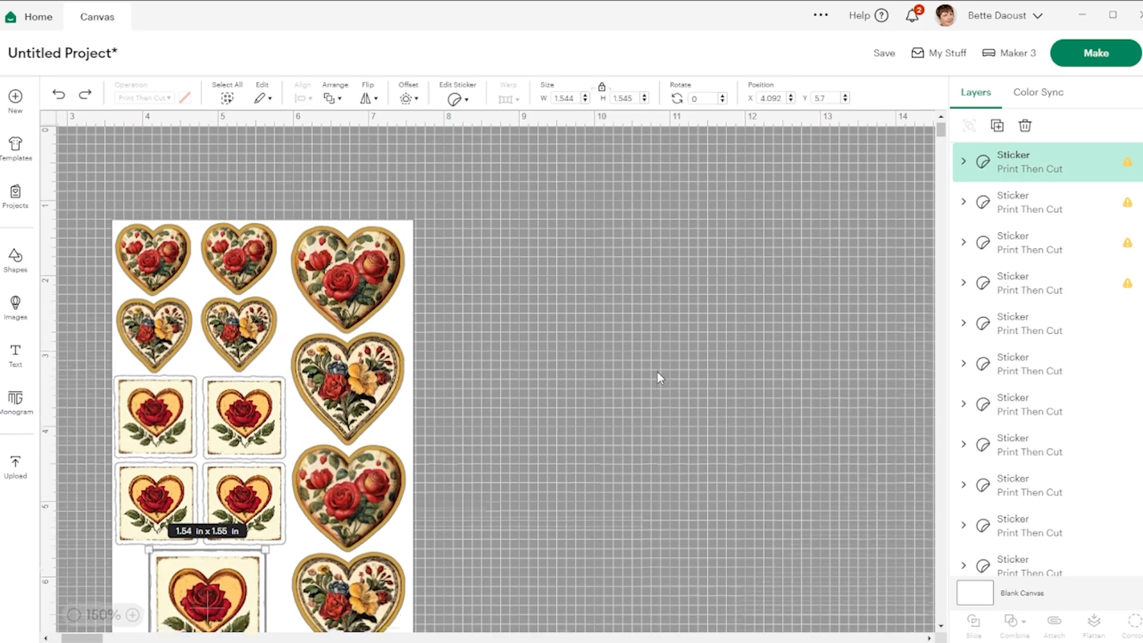
scroll(658, 372, down, 1)
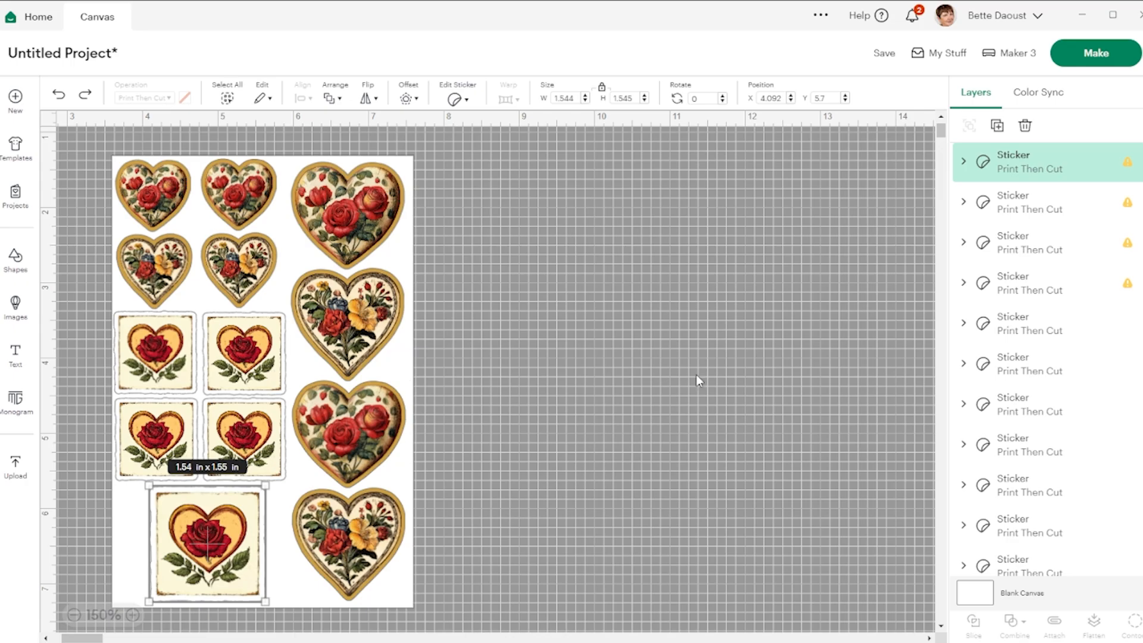
- Undo the last two sticker edits and attach the stickers to the white rectangle
click(675, 379)
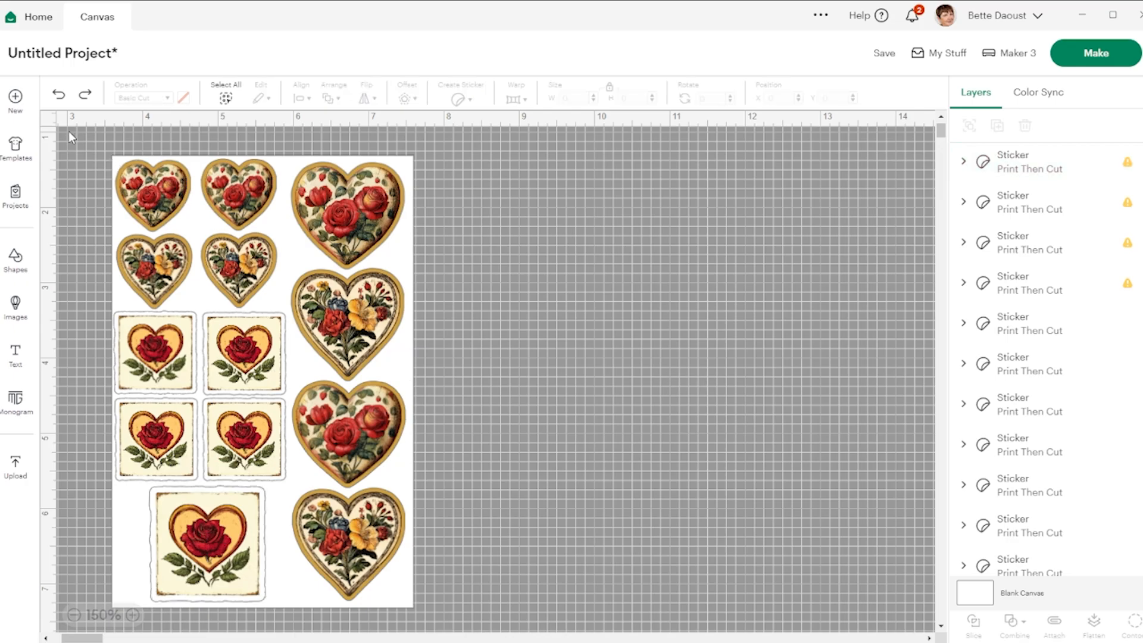
drag(69, 131, 491, 612)
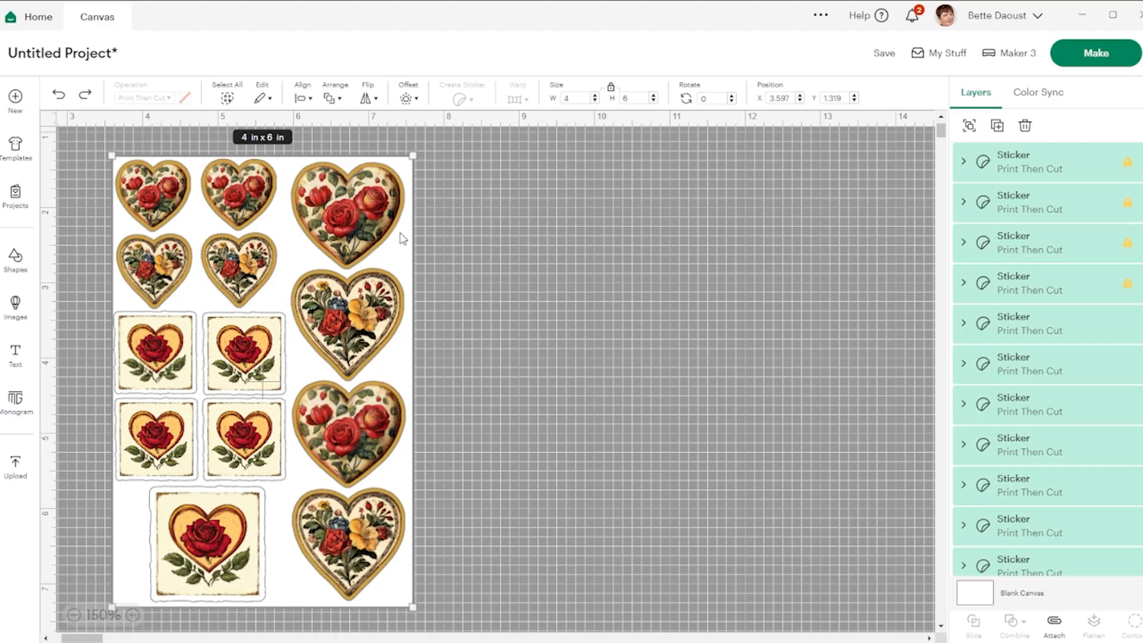
key(ctrl+z)
key(ctrl+z)
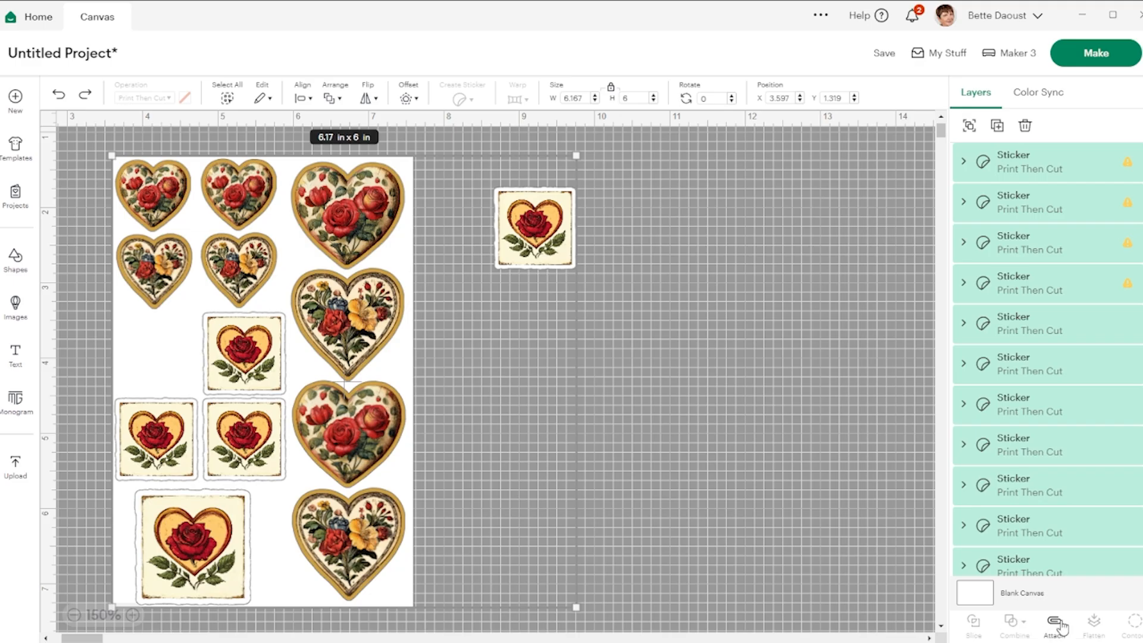
click(1055, 628)
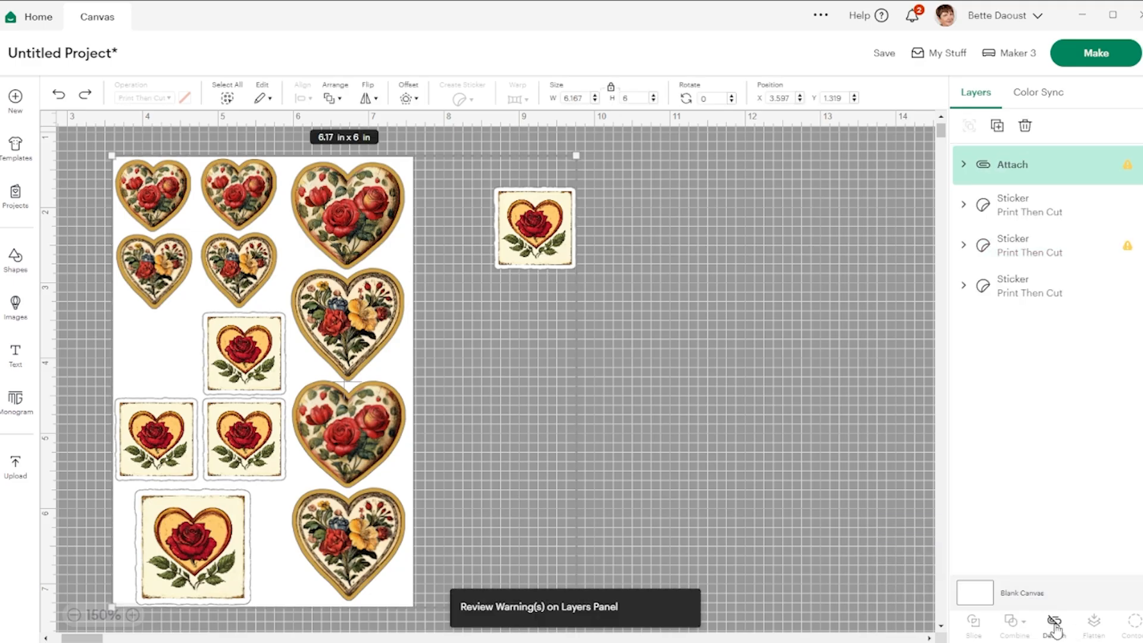
- Rename the attached layer as Sticker Pack
double_click(1007, 167)
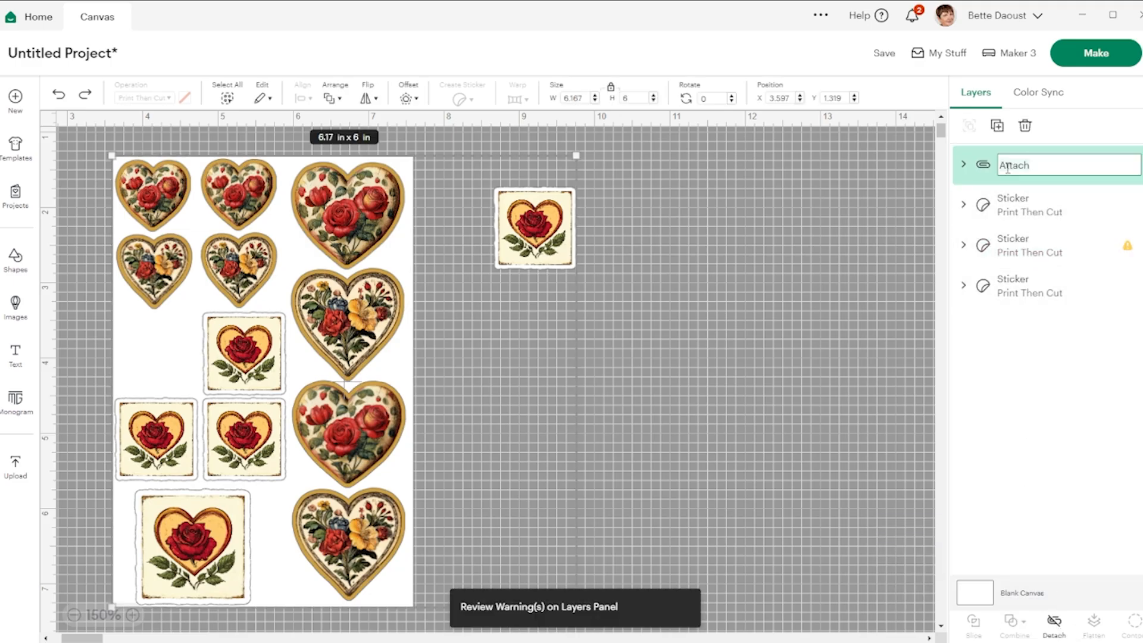
key(ctrl+a)
text(Sticke)
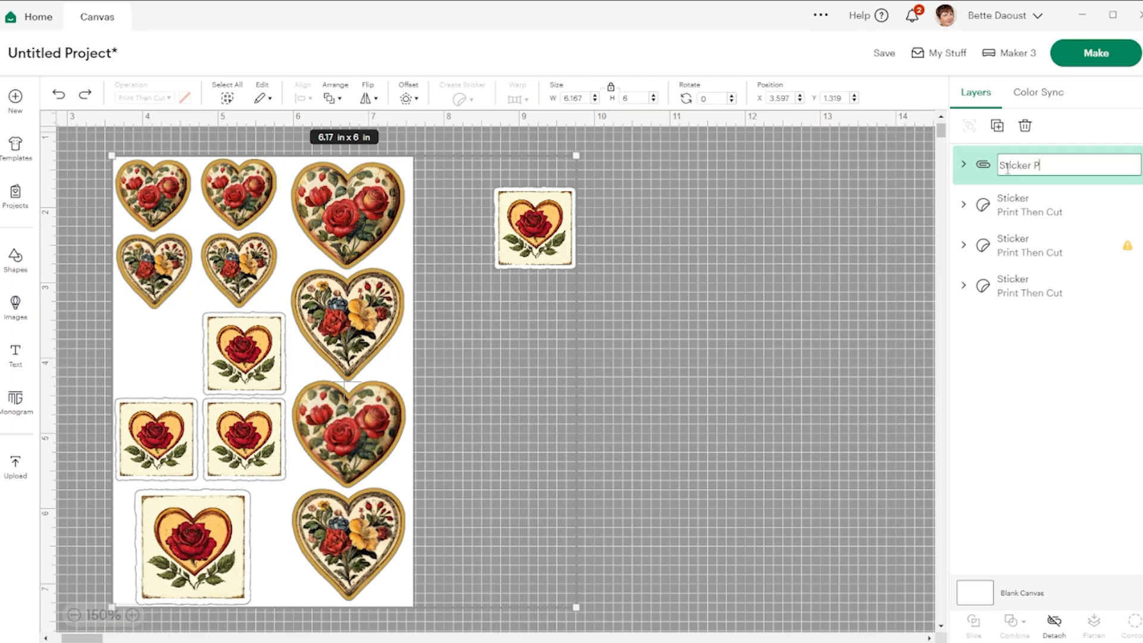
click(1031, 389)
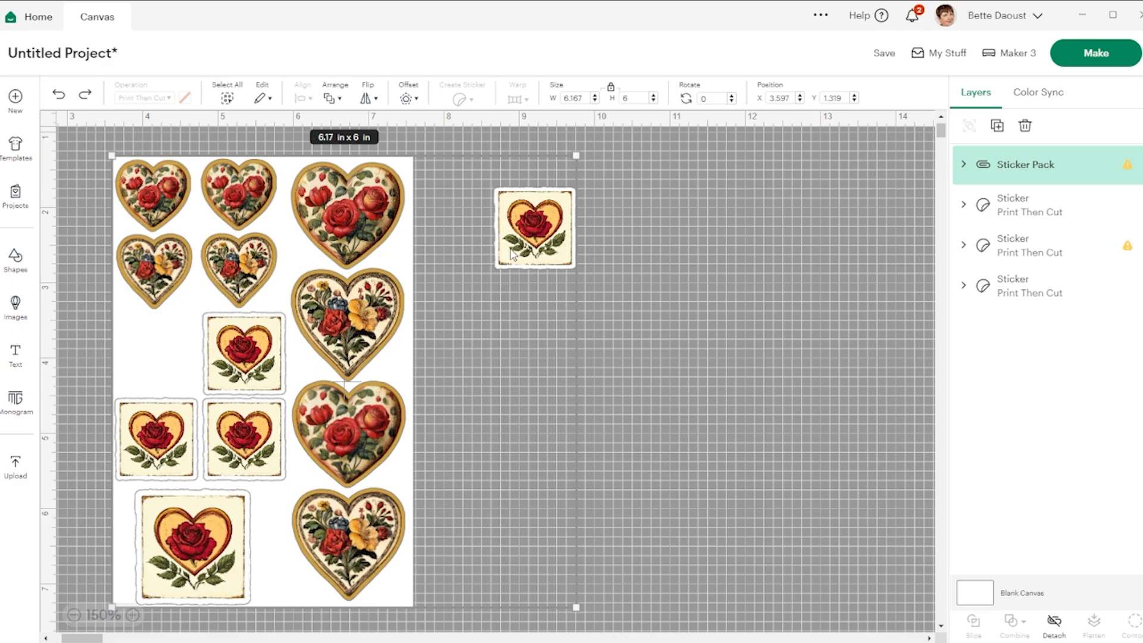
- Detach the sticker pack and move the stray small square rose sticker back into the gap above the lower-left small square
drag(556, 228, 576, 231)
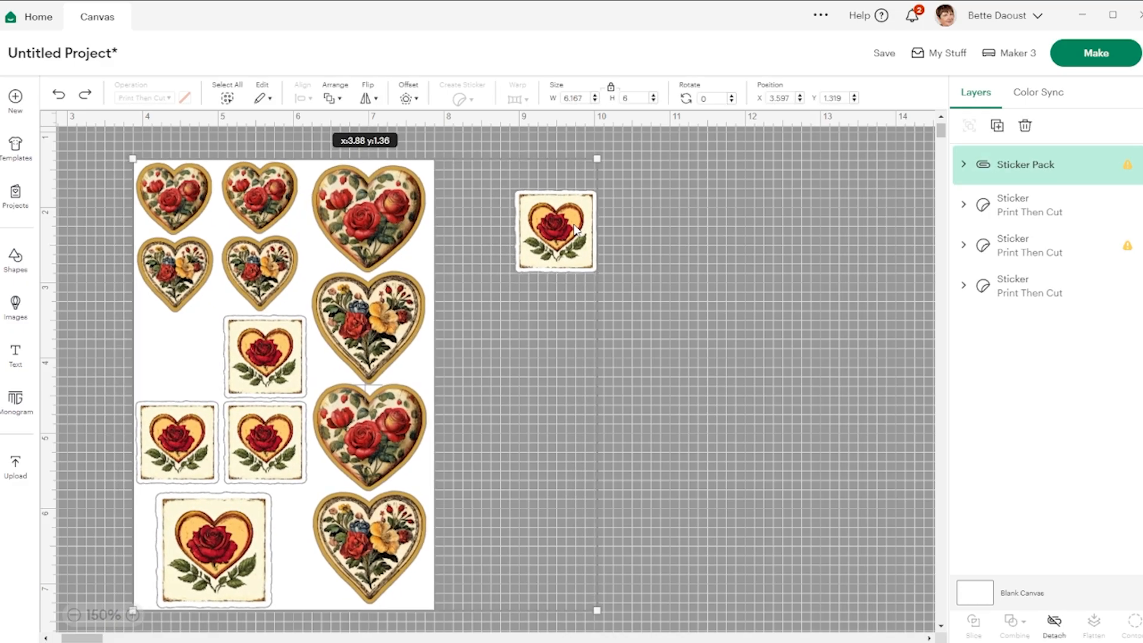
click(1053, 622)
click(669, 230)
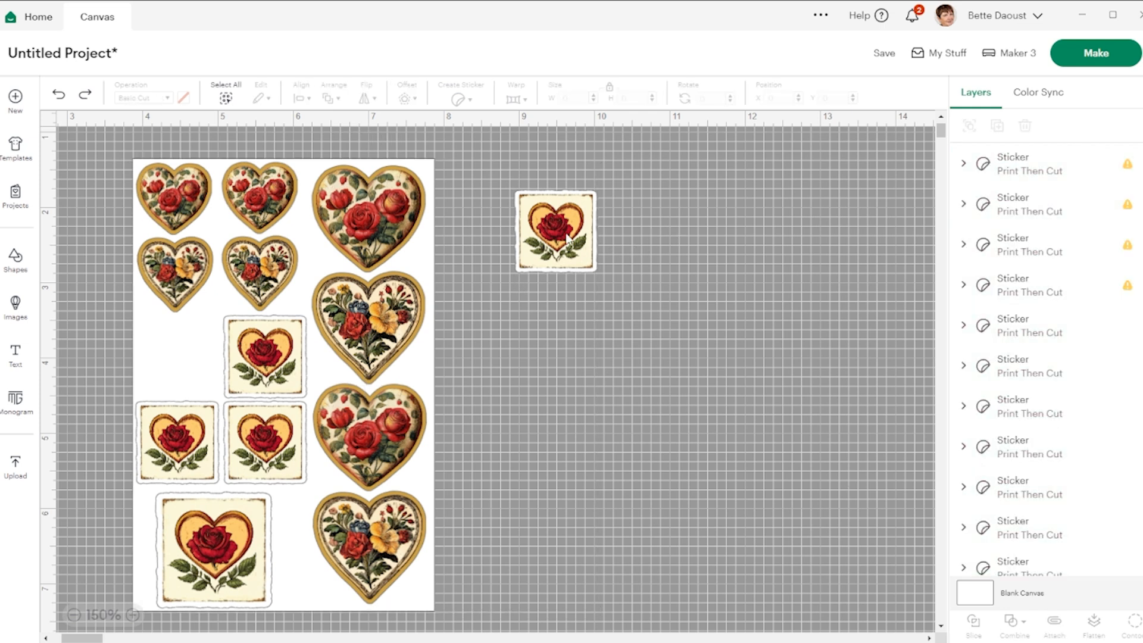
drag(556, 236, 176, 363)
click(814, 341)
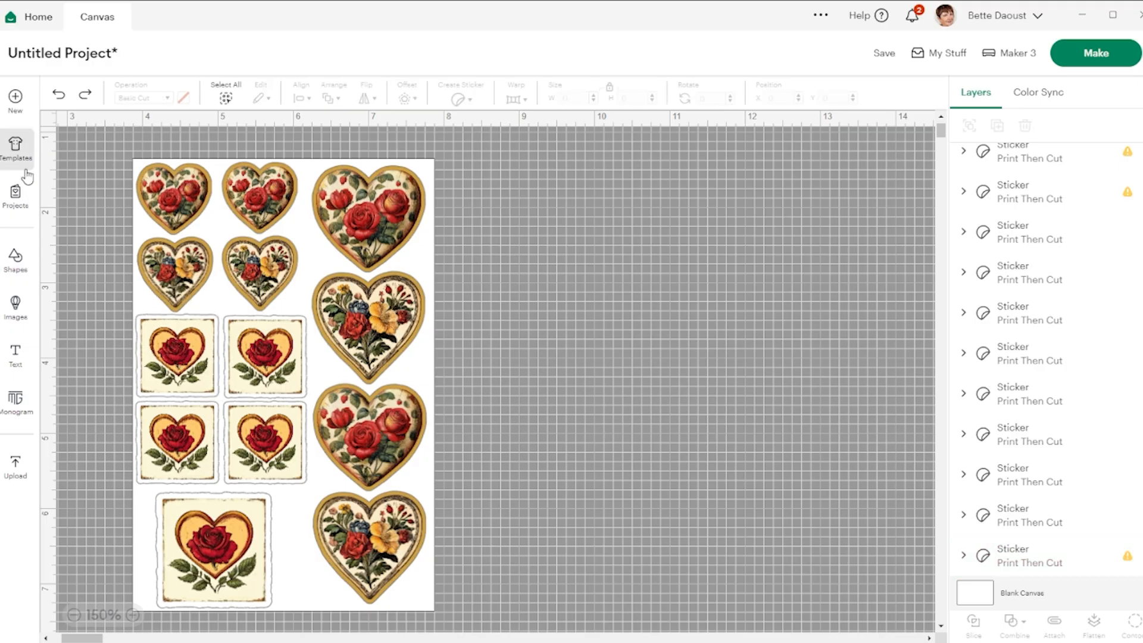
- Attach all the stickers to the white rectangle and rename the attached layer as Sticker Pack
drag(57, 129, 551, 624)
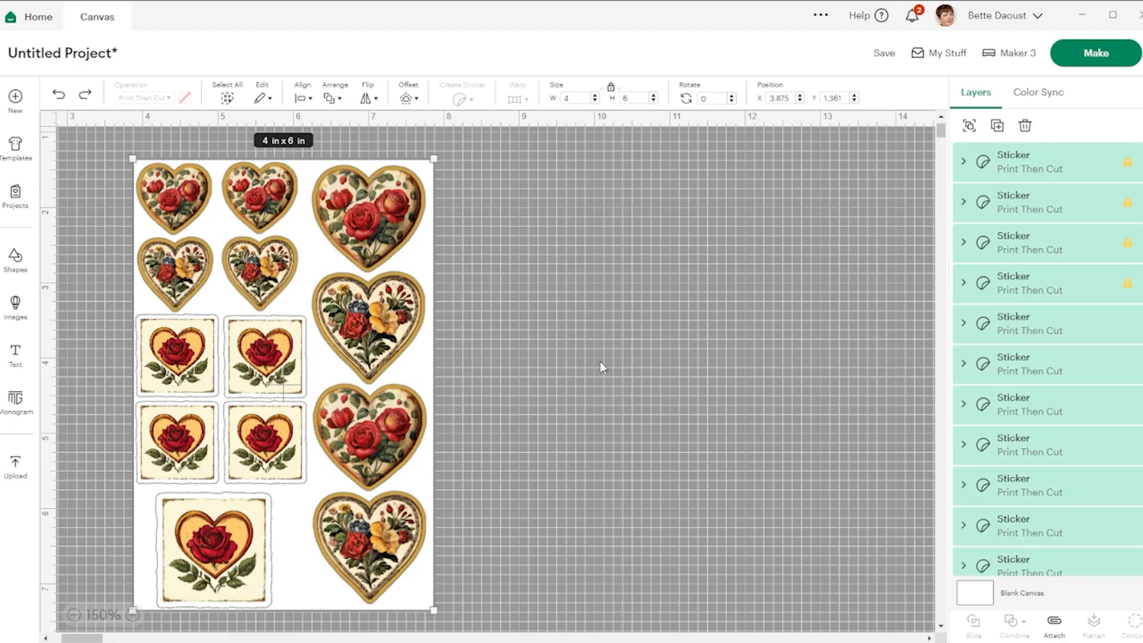
click(1055, 623)
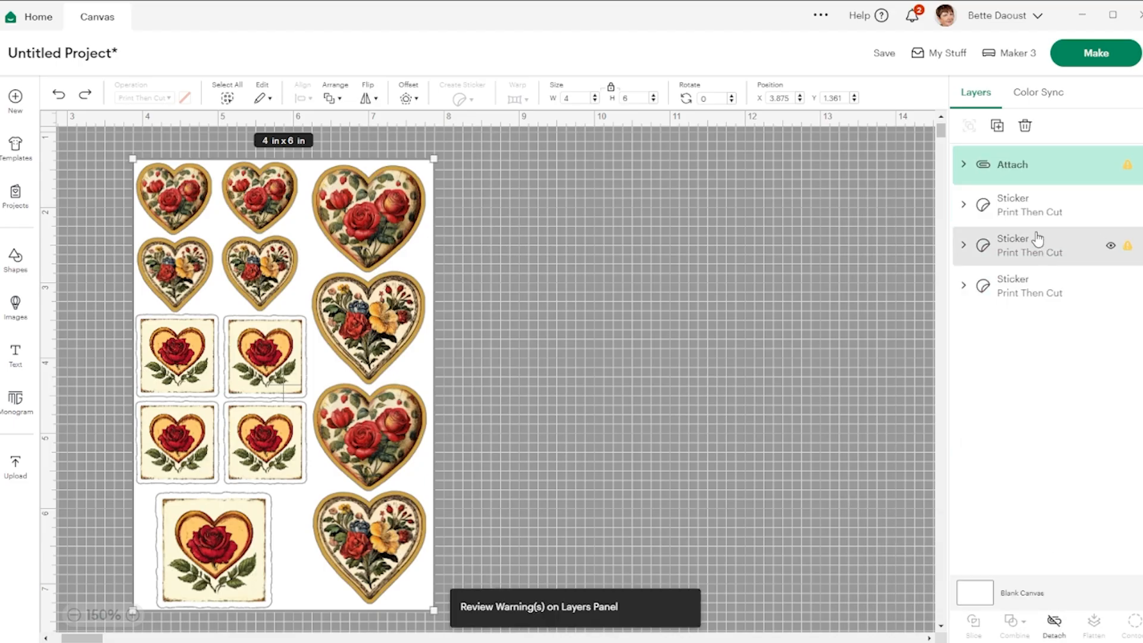
double_click(1010, 172)
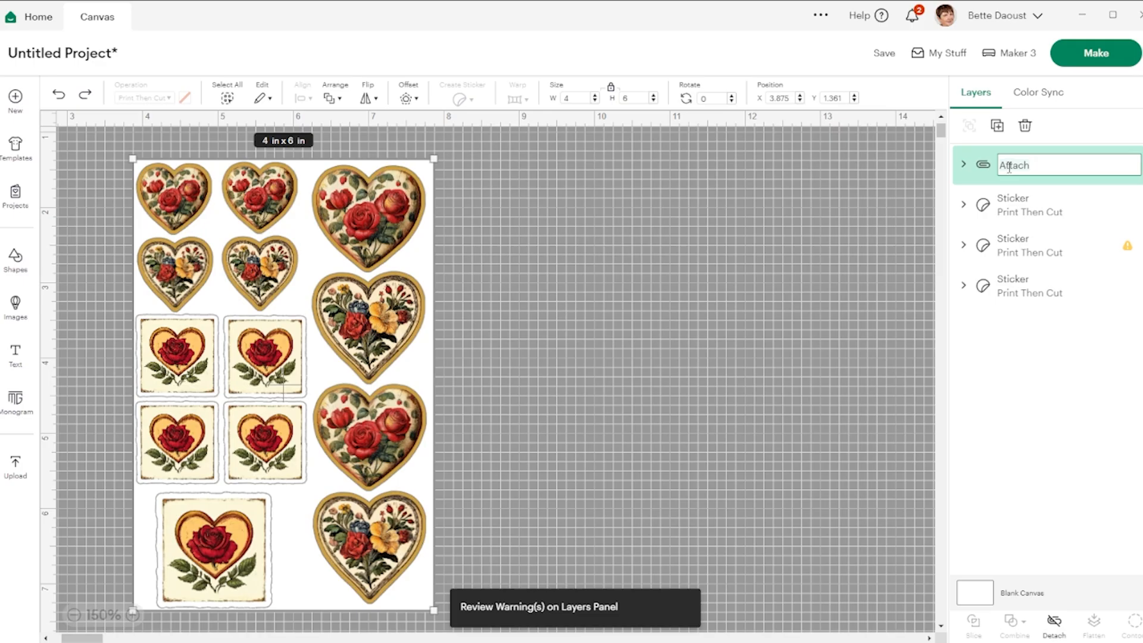
text(Sticker Pack)
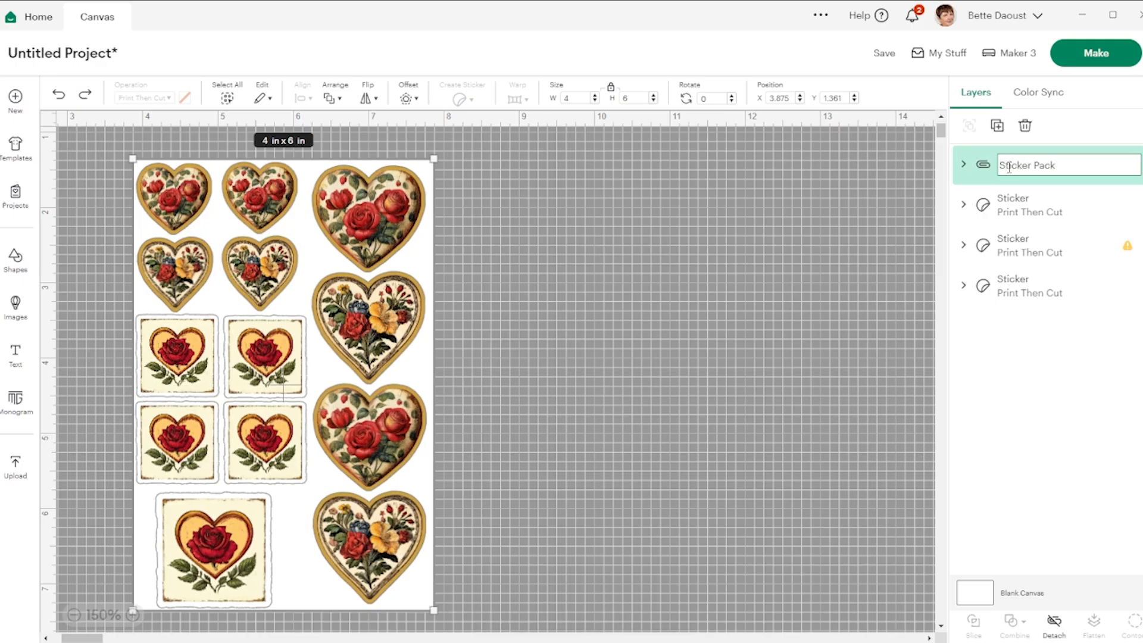
key(Return)
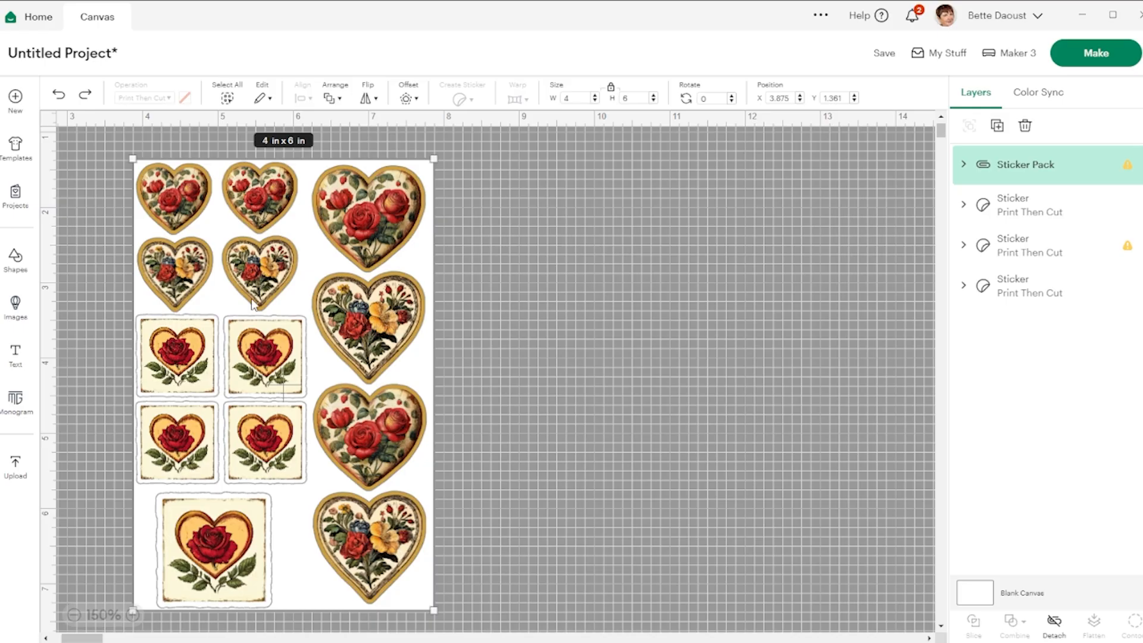
- Copy the sticker pack directly to its right, and copy both packs below to form a two-by-two grid
mouse_move(370, 322)
mouse_down()
mouse_move(402, 334)
mouse_move(335, 299)
mouse_move(359, 326)
mouse_move(361, 314)
mouse_up()
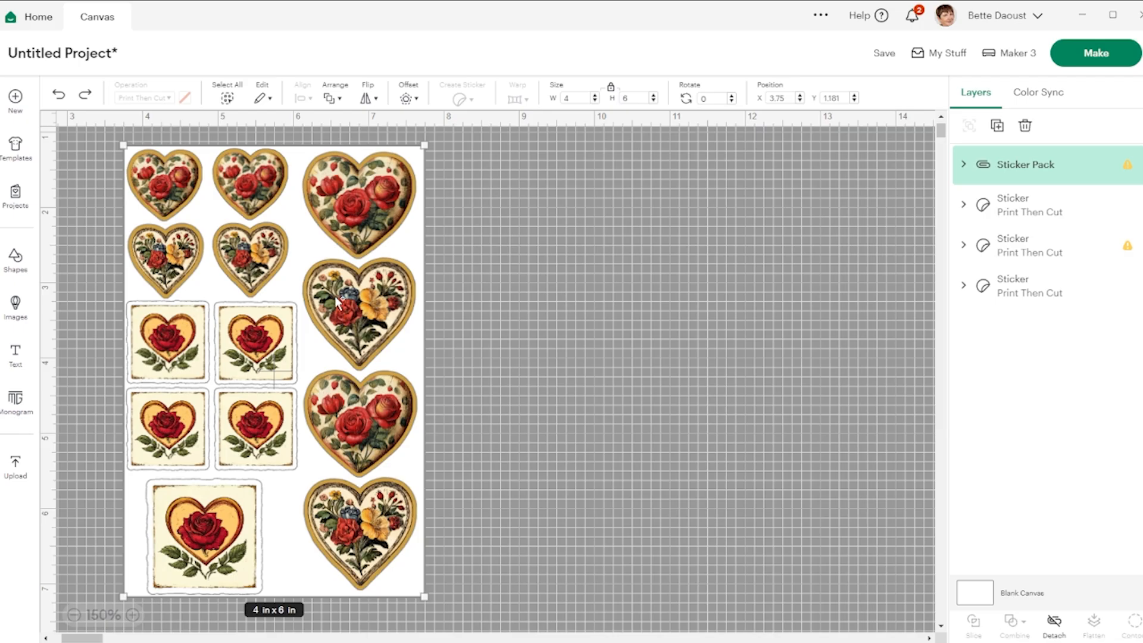
drag(348, 297, 656, 302)
scroll(784, 297, down, 1)
scroll(784, 297, down, 5)
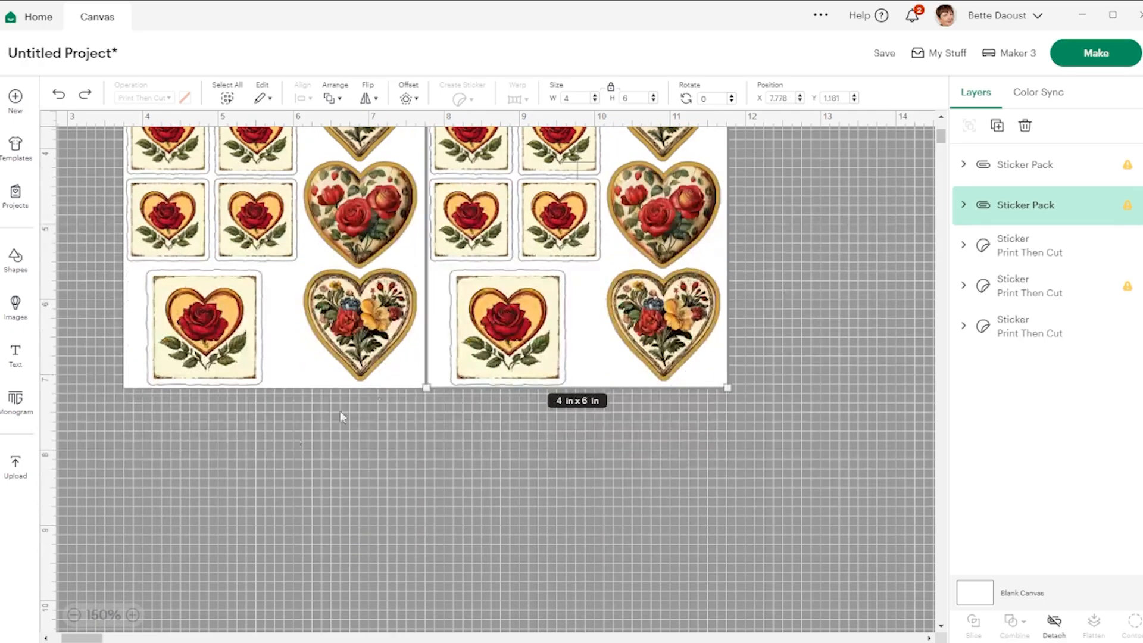
click(130, 440)
drag(67, 461, 731, 245)
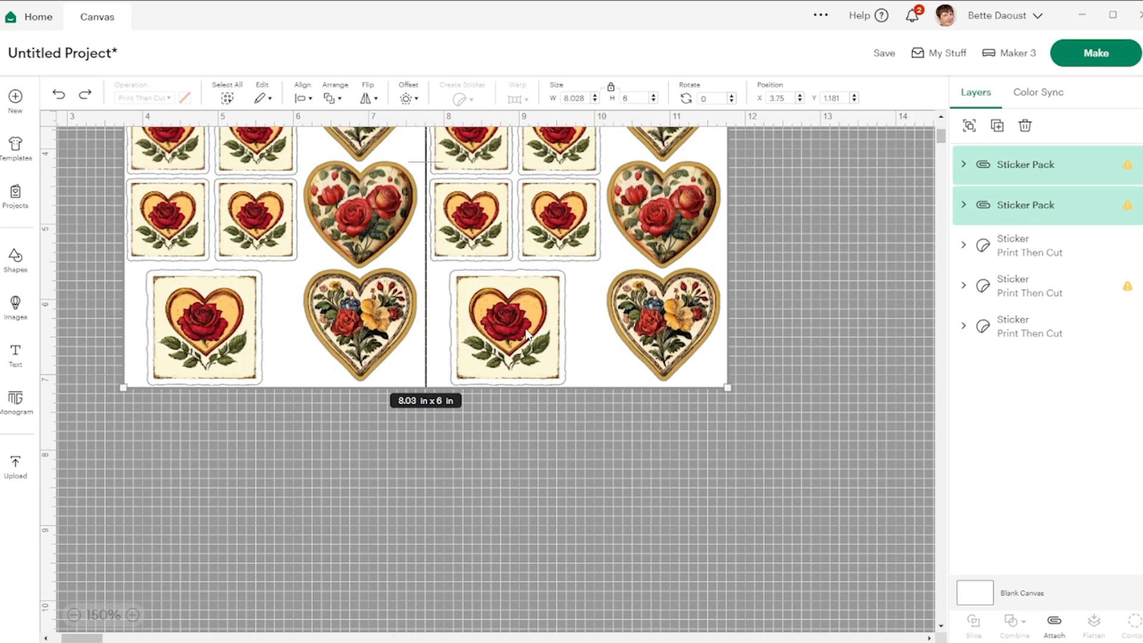
drag(520, 178, 517, 633)
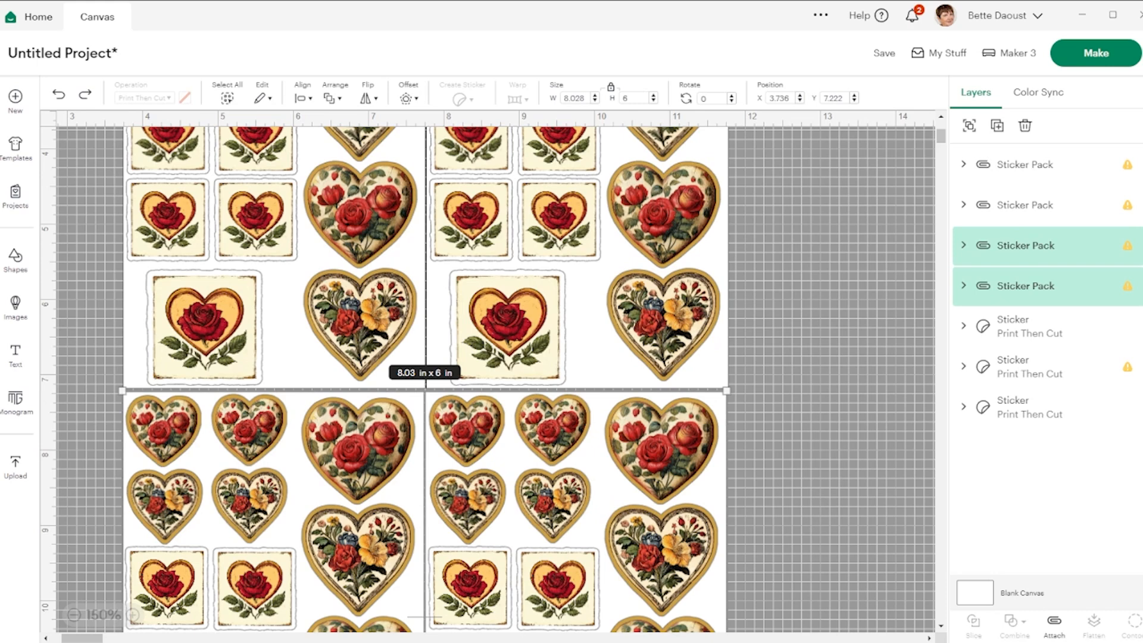
- Align the upper-left and lower-left sticker packs by their left edges
click(74, 615)
click(74, 615)
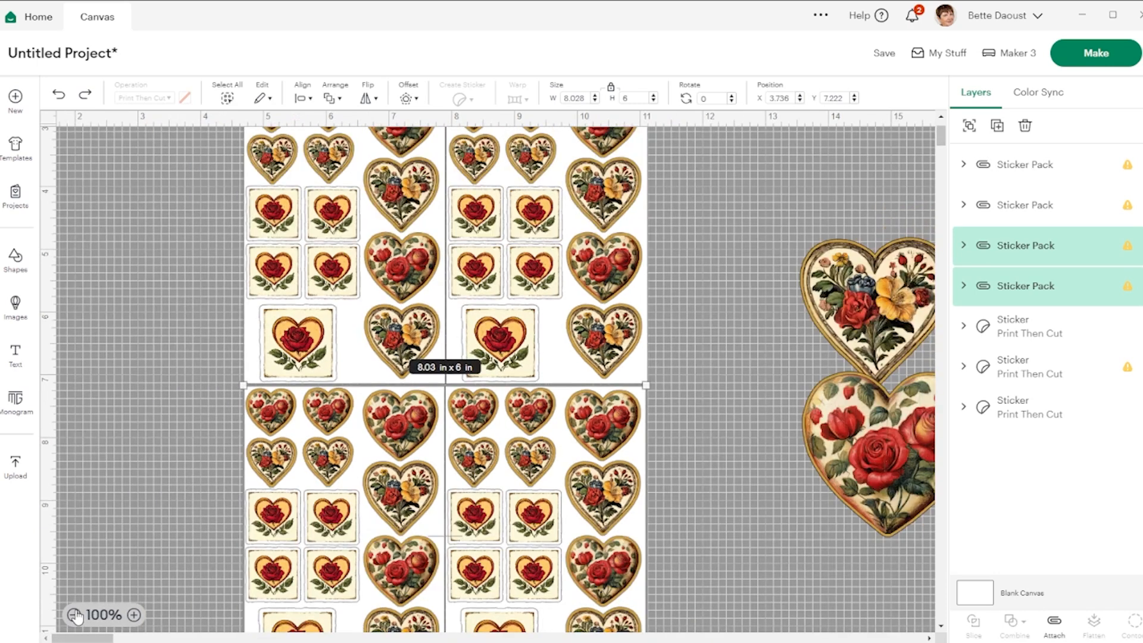
click(74, 615)
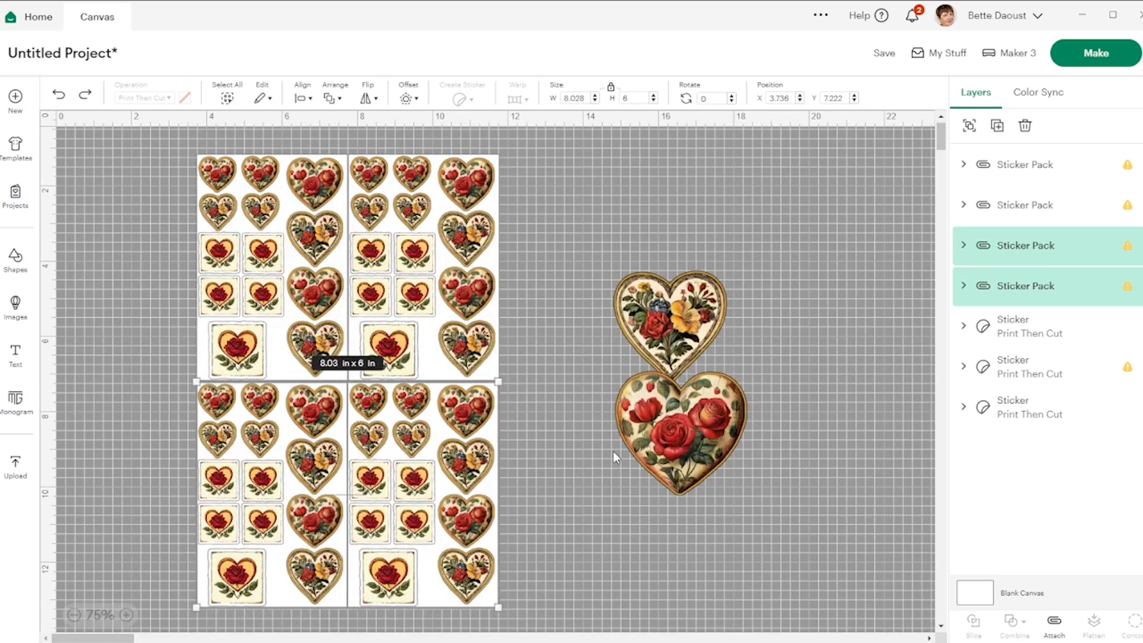
click(524, 473)
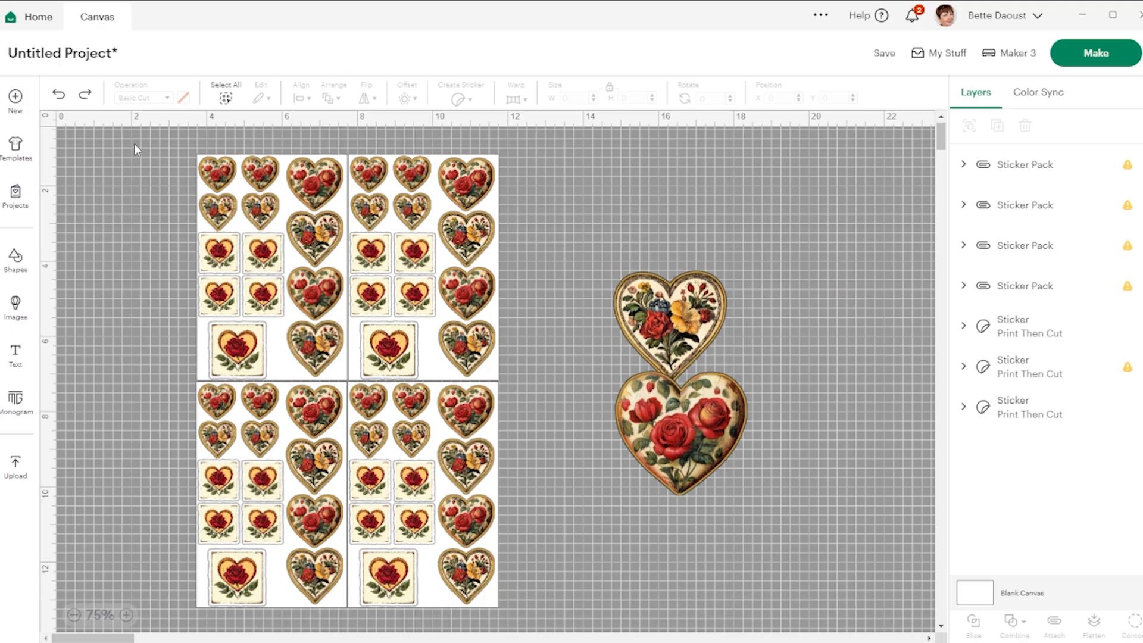
drag(134, 144, 283, 529)
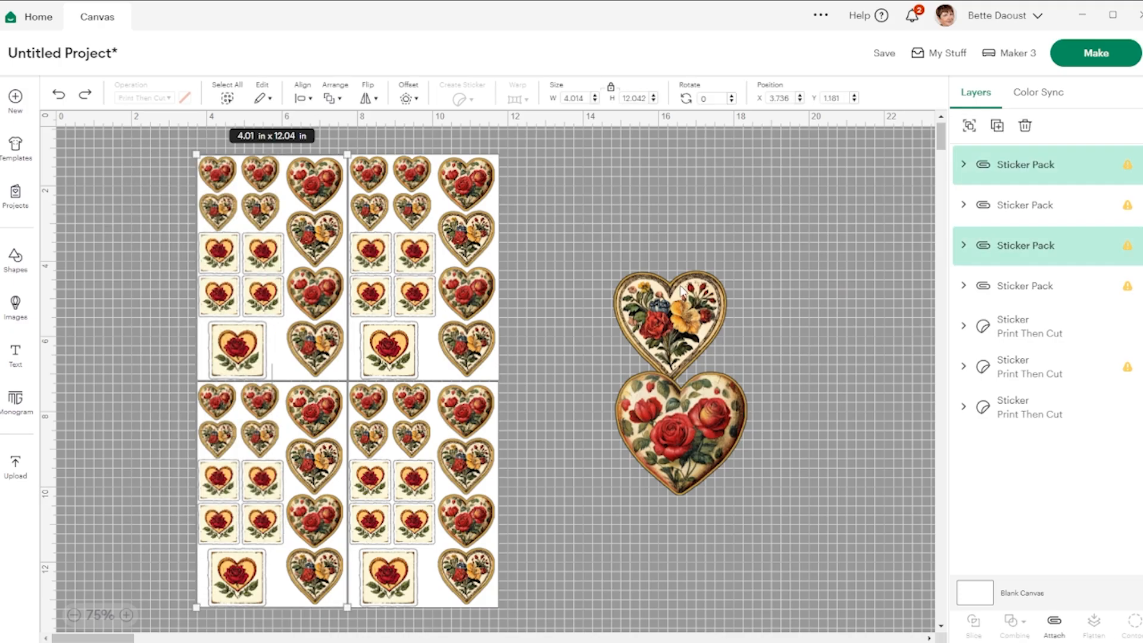
click(308, 100)
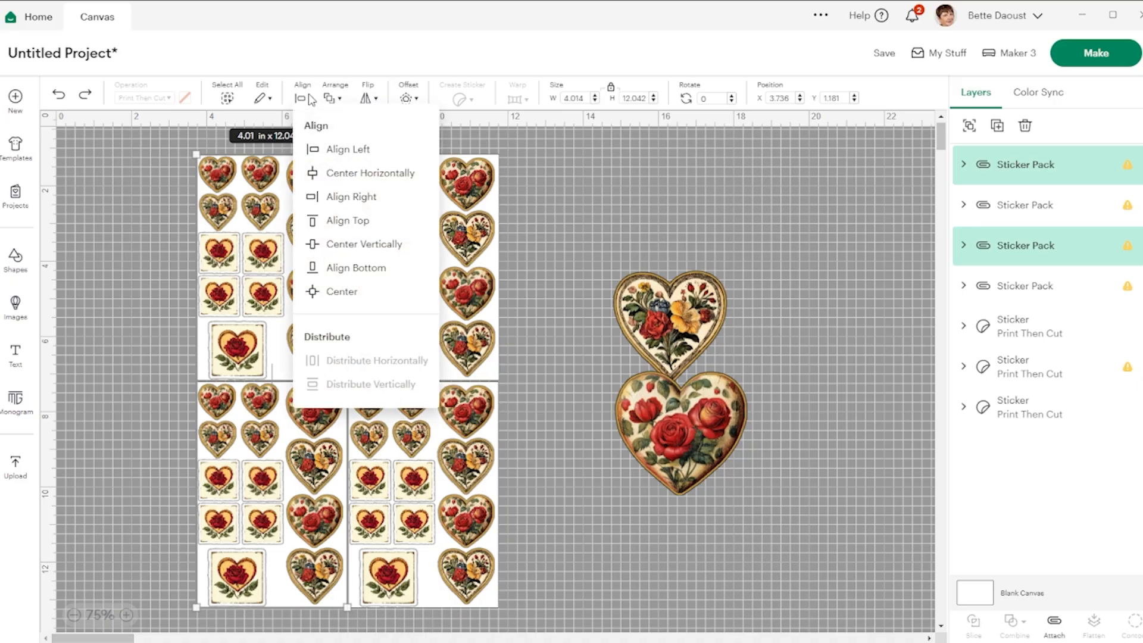
click(340, 154)
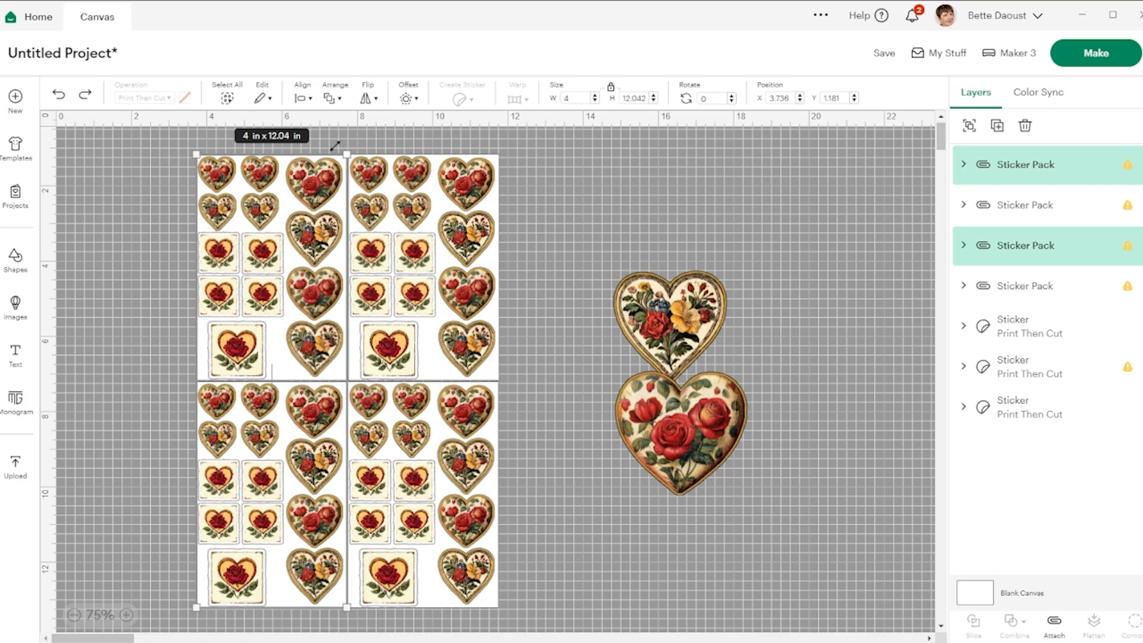
click(557, 296)
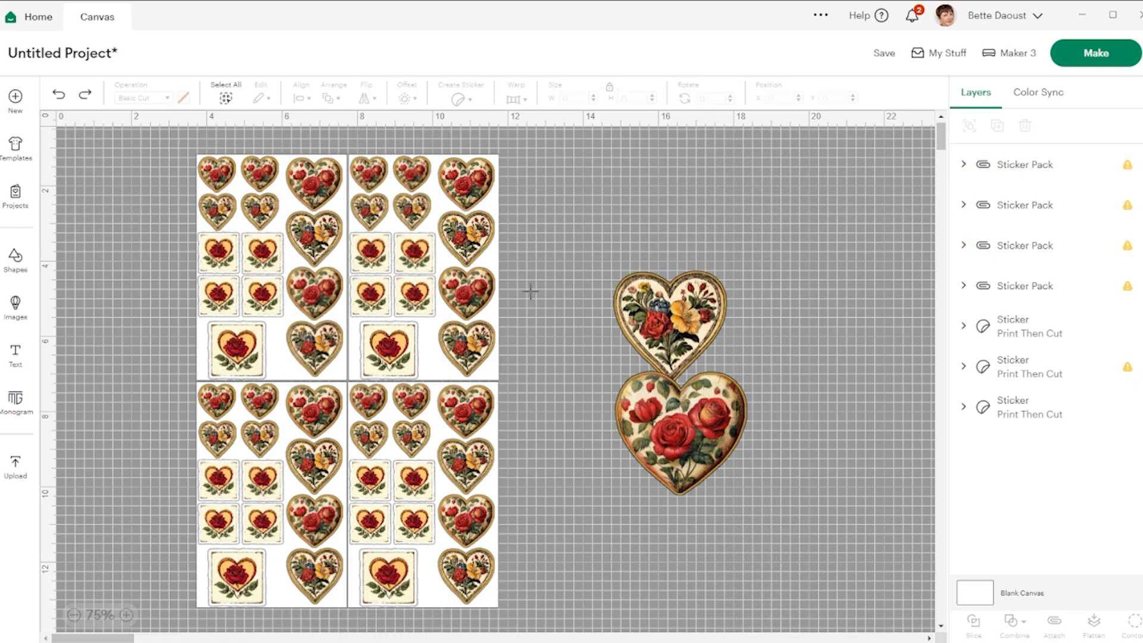
- Align the upper-right and lower-right sticker packs by their right edges
drag(530, 291, 459, 508)
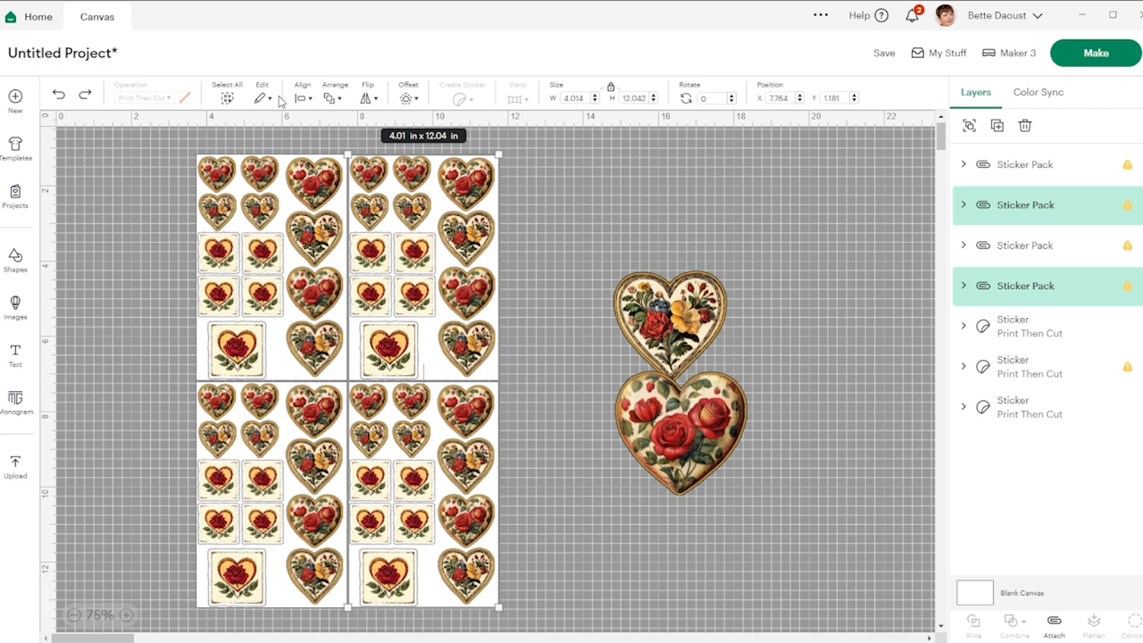
click(304, 98)
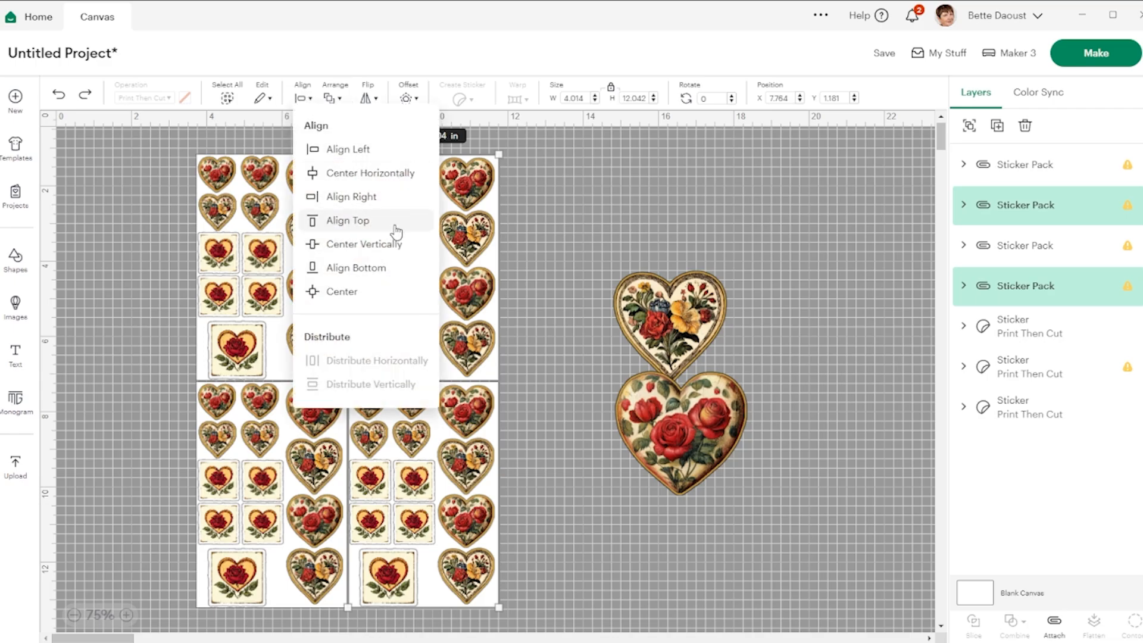
click(403, 199)
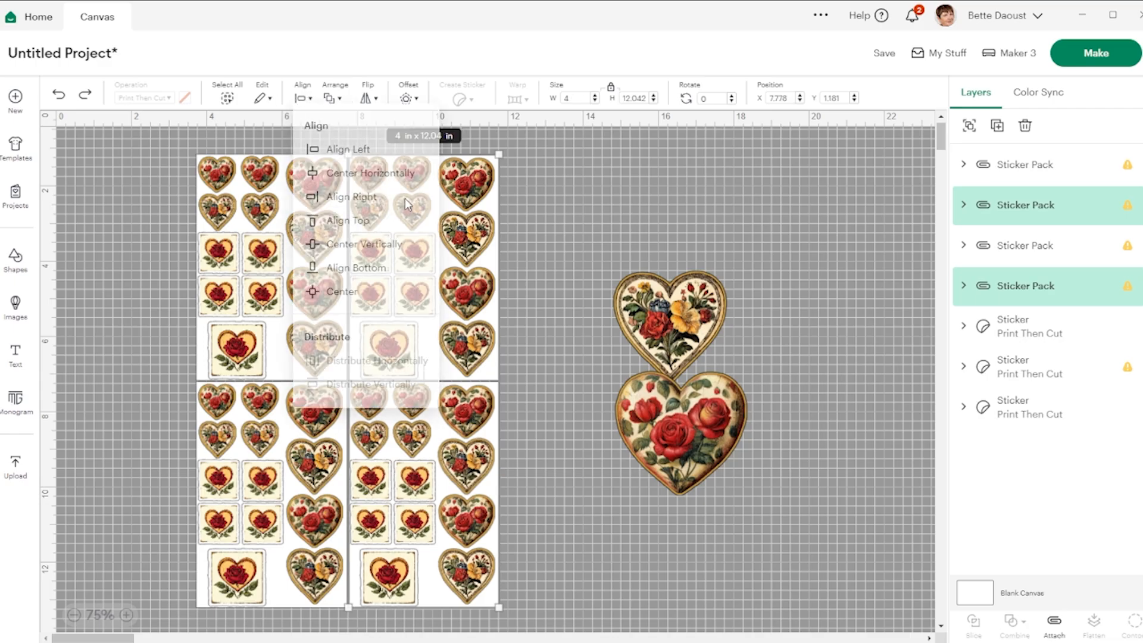
click(549, 190)
- Align the two upper sticker packs by their top edges
drag(106, 150, 577, 276)
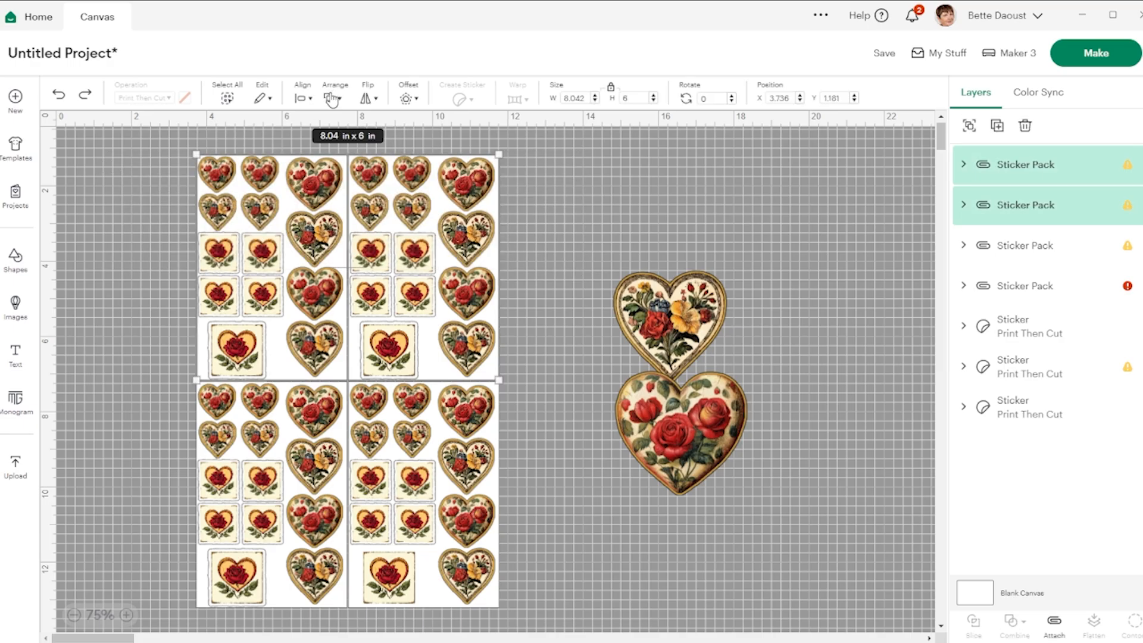
click(302, 98)
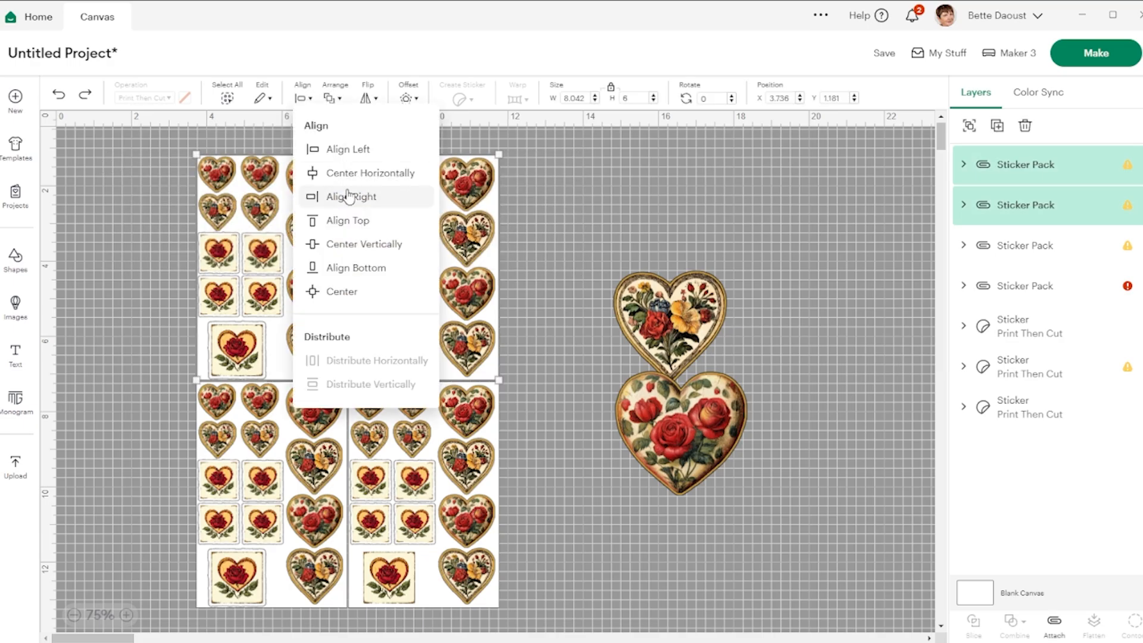
click(350, 221)
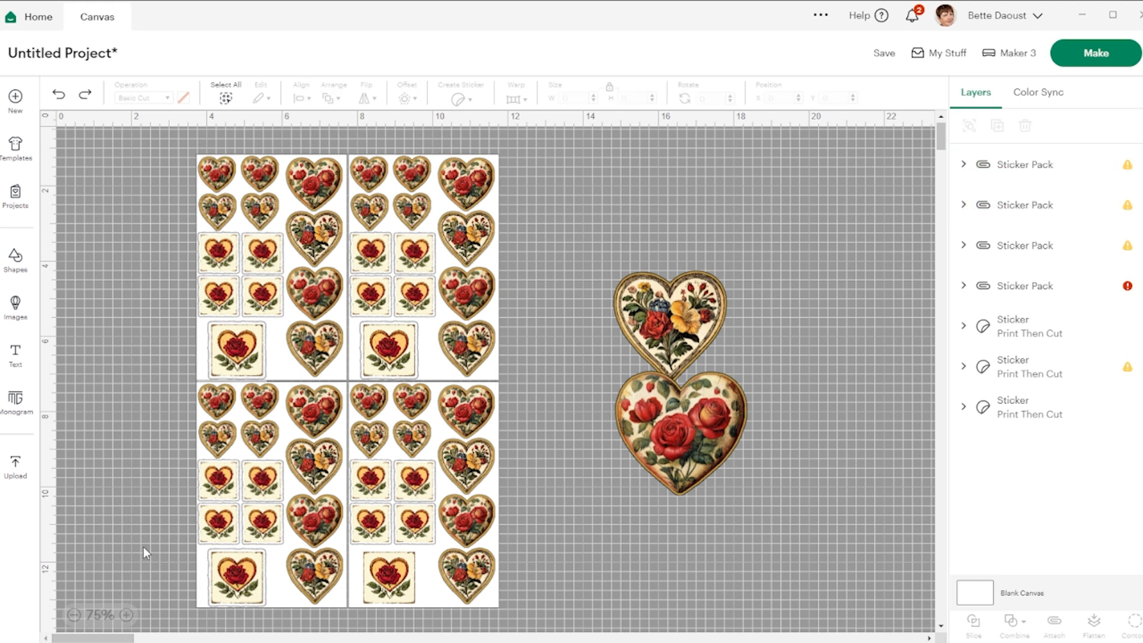
- Align the two lower sticker packs by their bottom edges
drag(143, 547, 553, 636)
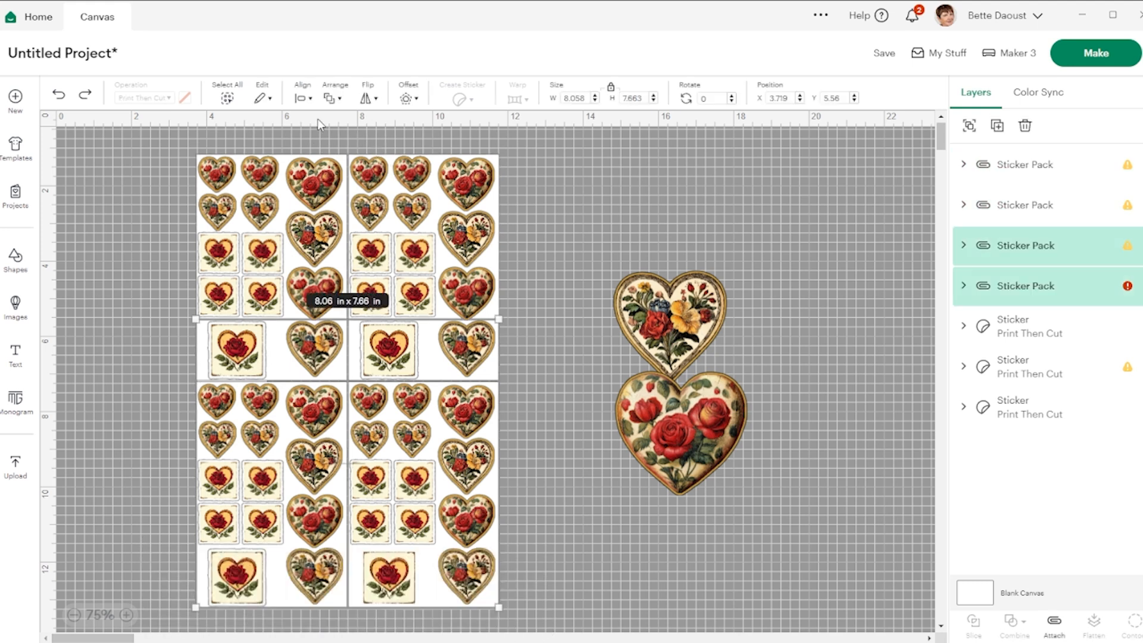
click(302, 99)
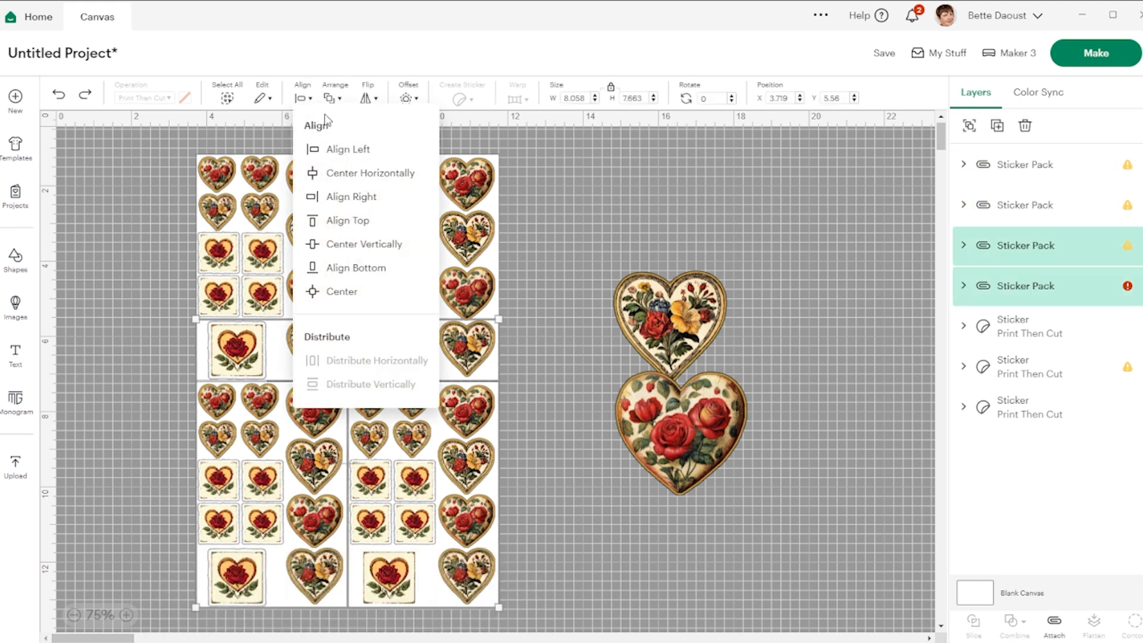
click(369, 267)
click(538, 444)
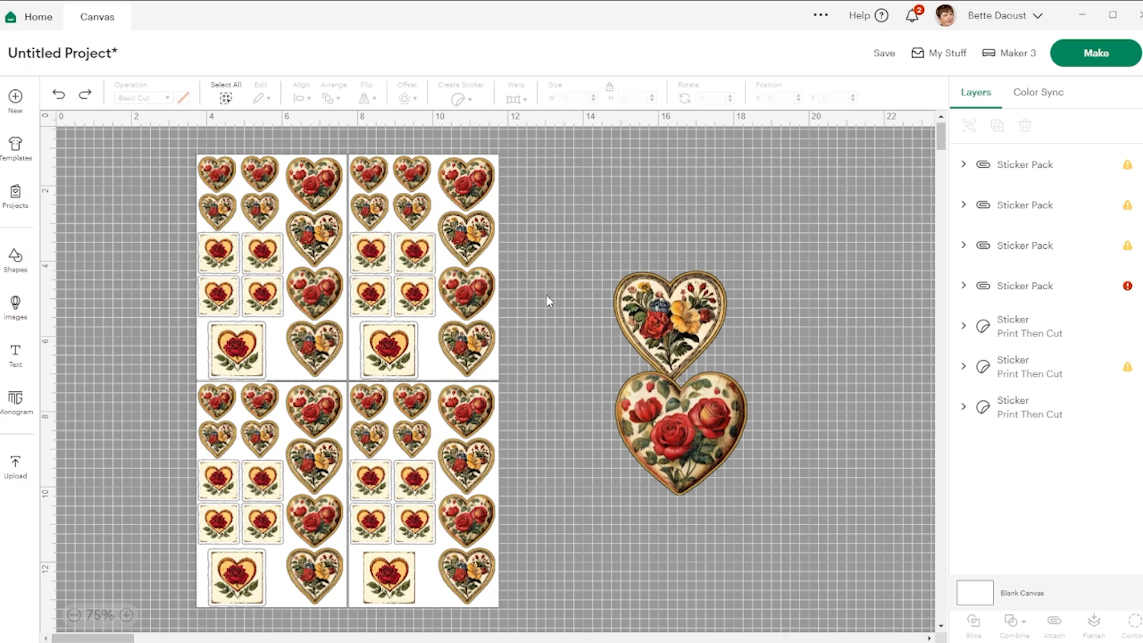
- Attach the four sticker packs together and auto-resize the attached sheet to 6.19 x 9.26 in for 8.5 x 11 in Letter paper
drag(145, 141, 525, 609)
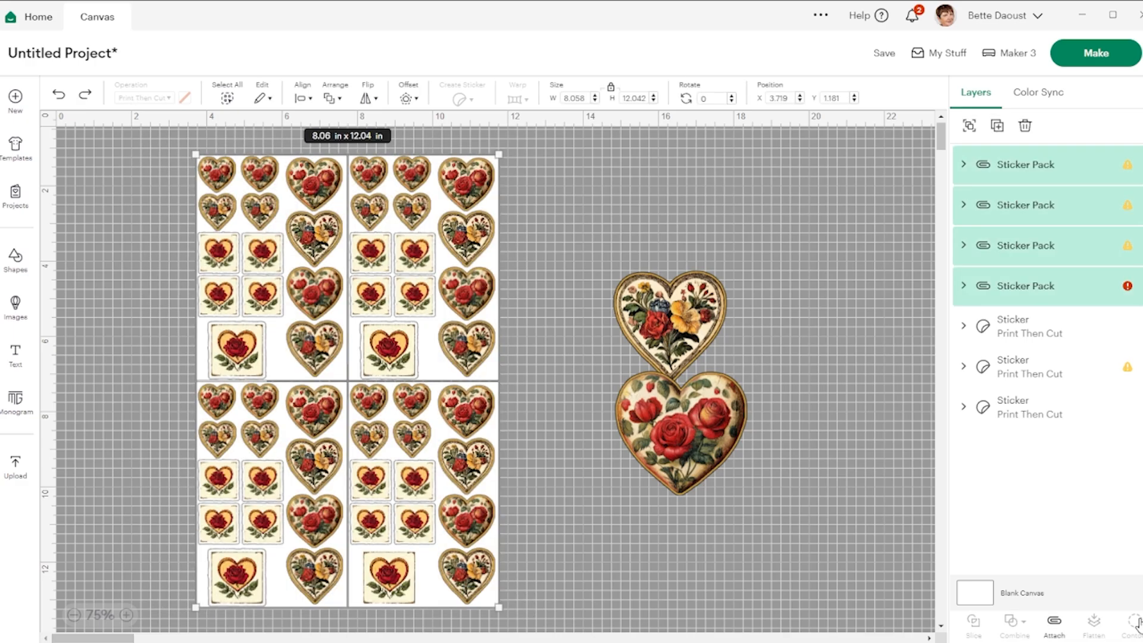
click(1054, 624)
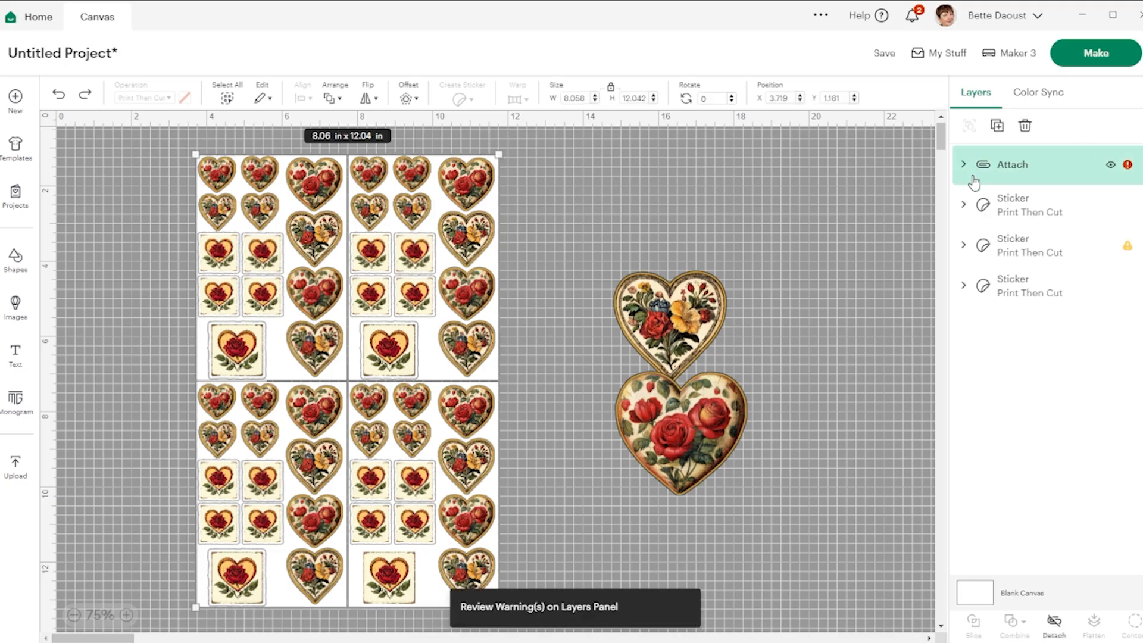
click(1128, 165)
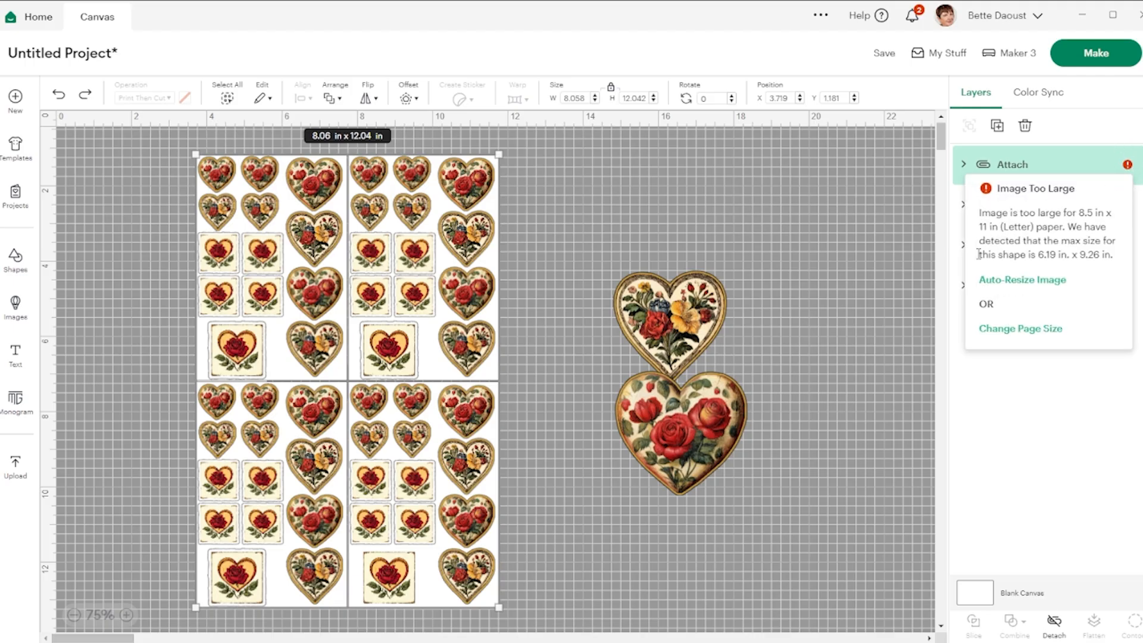
click(991, 285)
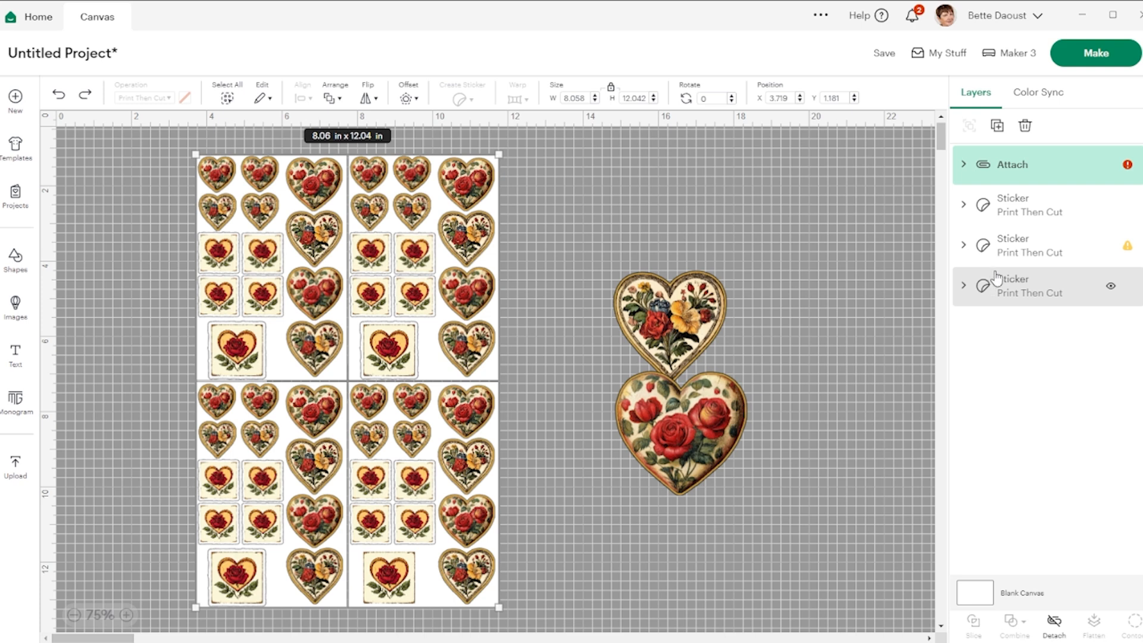
click(1127, 166)
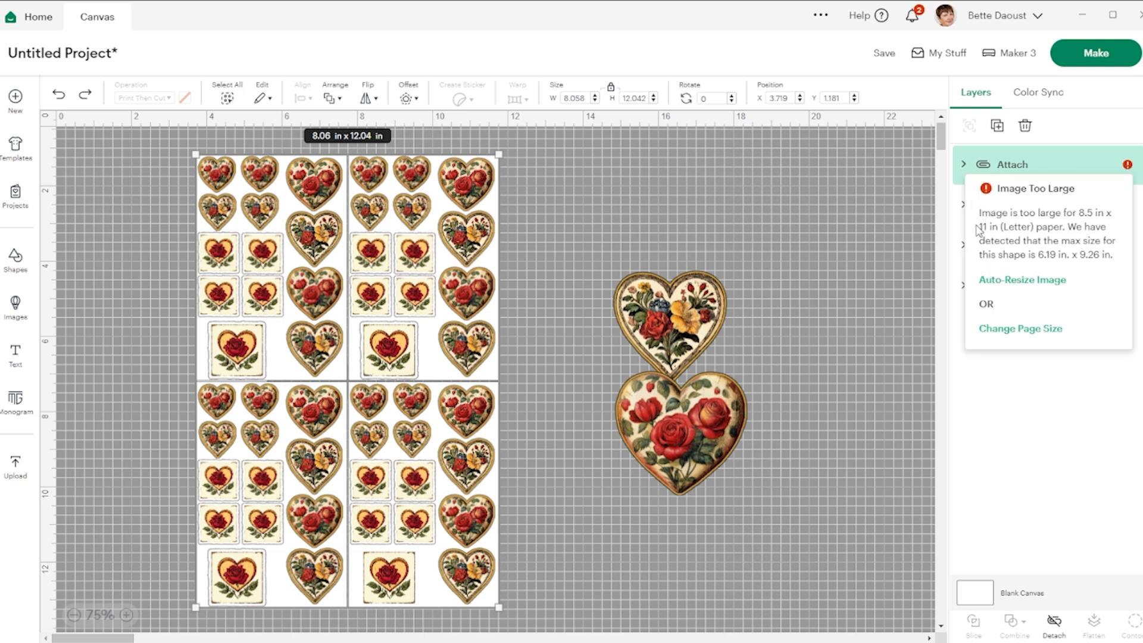
click(990, 279)
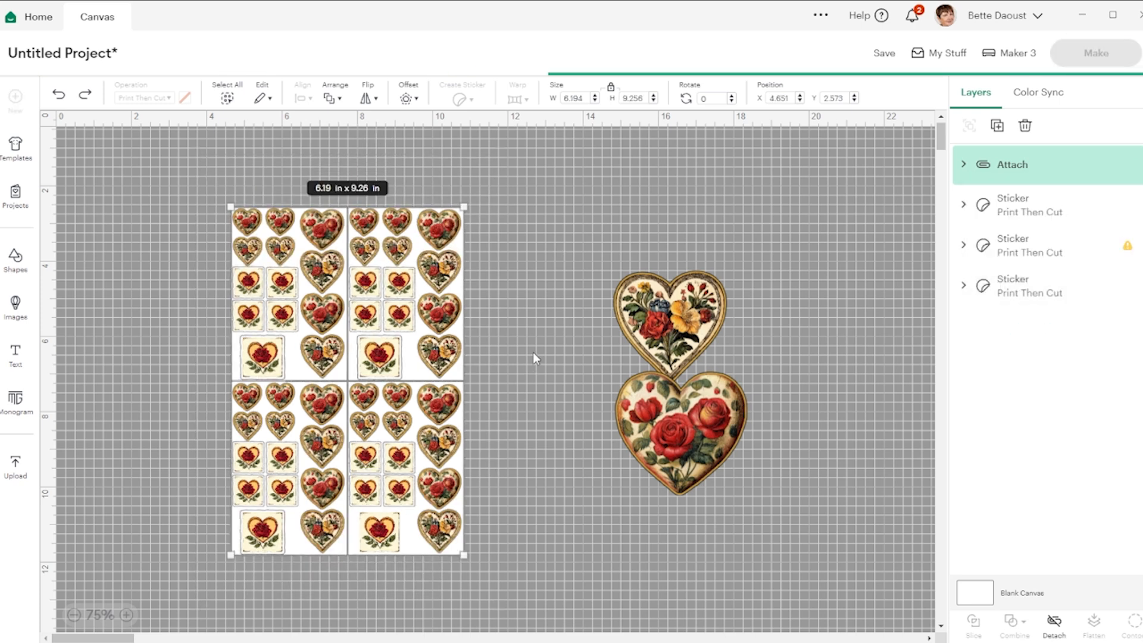
click(553, 378)
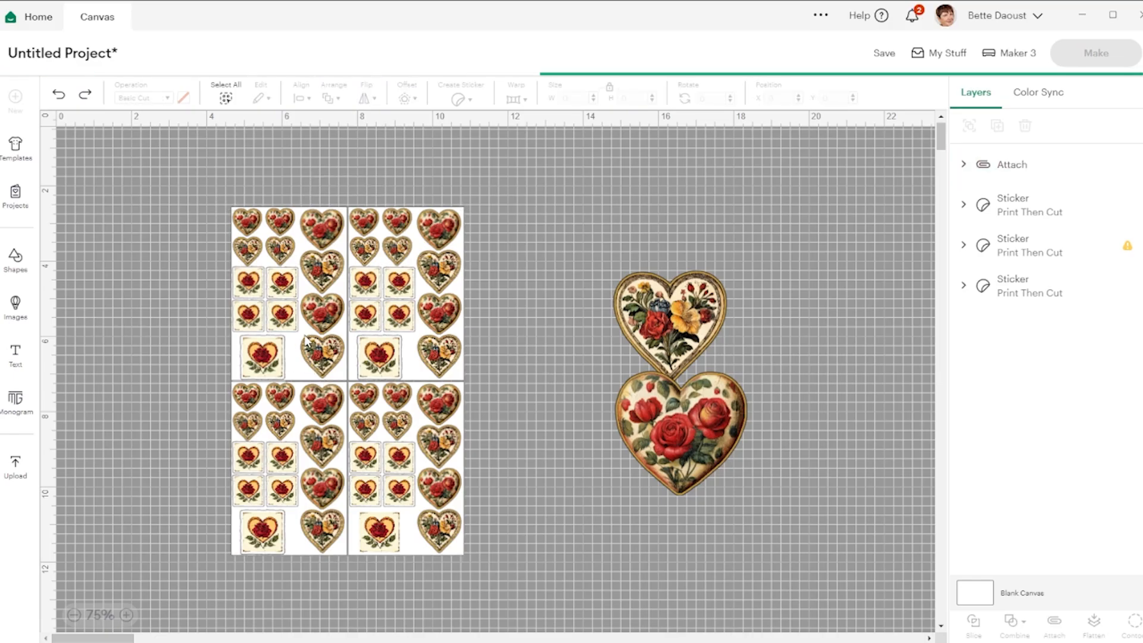
- Move the two large leftover heart stickers away from the sheet and delete both, the red-rose heart first
drag(774, 266, 774, 268)
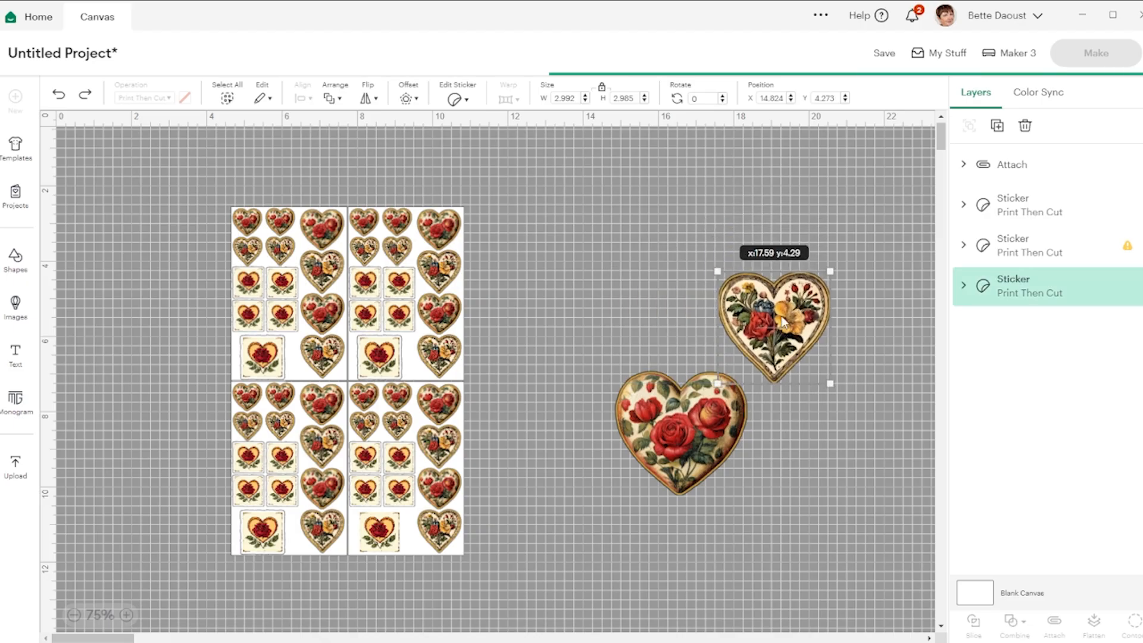
drag(676, 446, 789, 373)
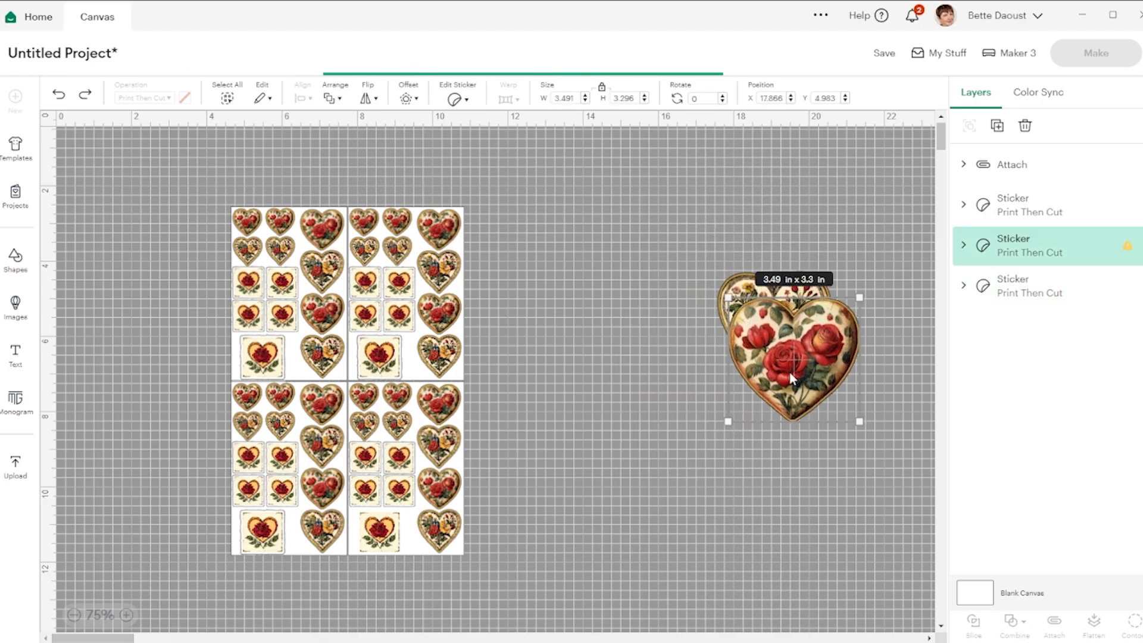
click(676, 213)
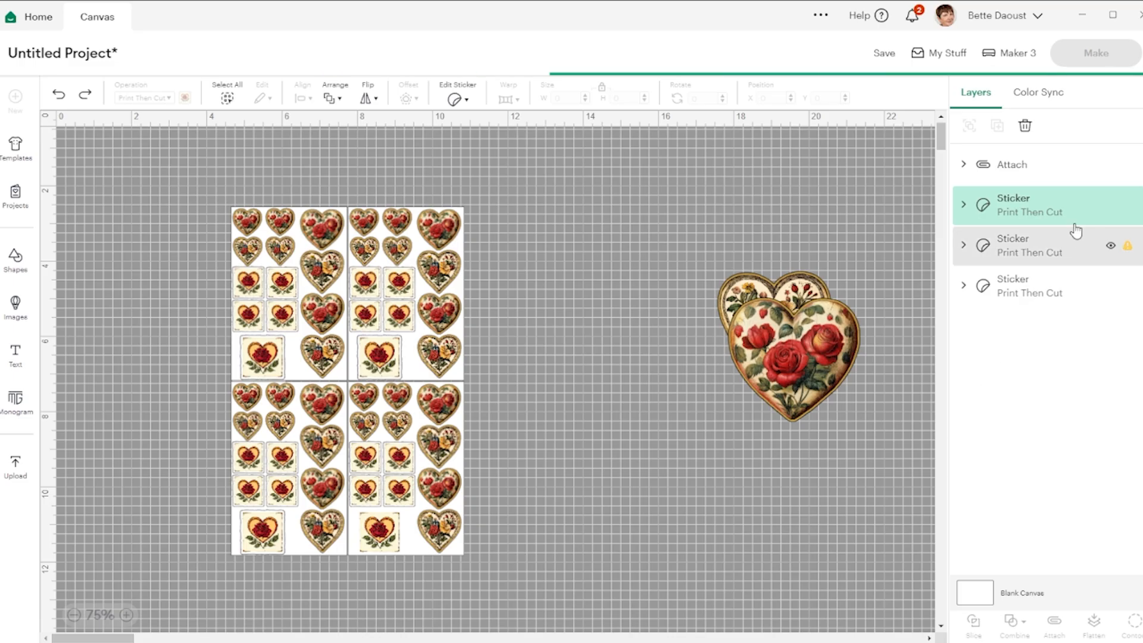
click(1067, 253)
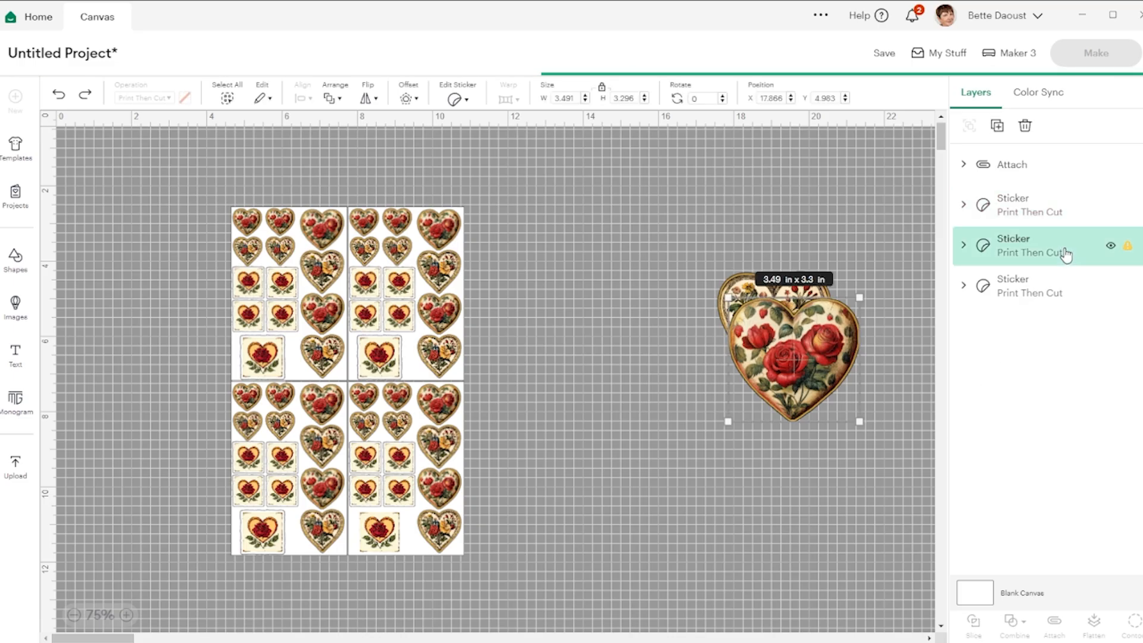
click(1023, 126)
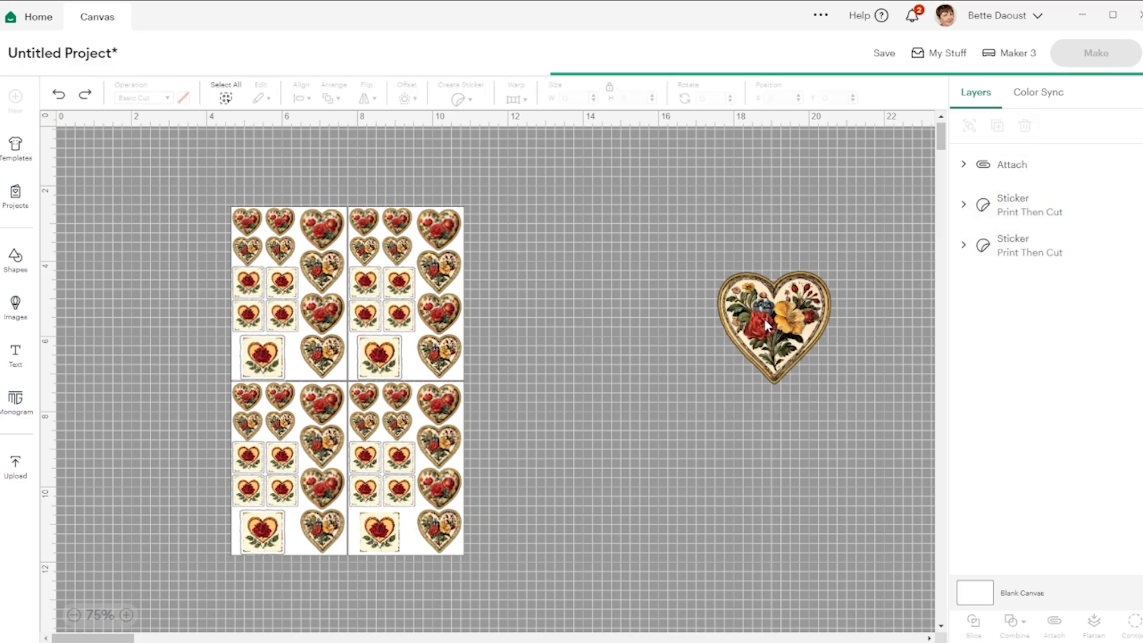
click(808, 305)
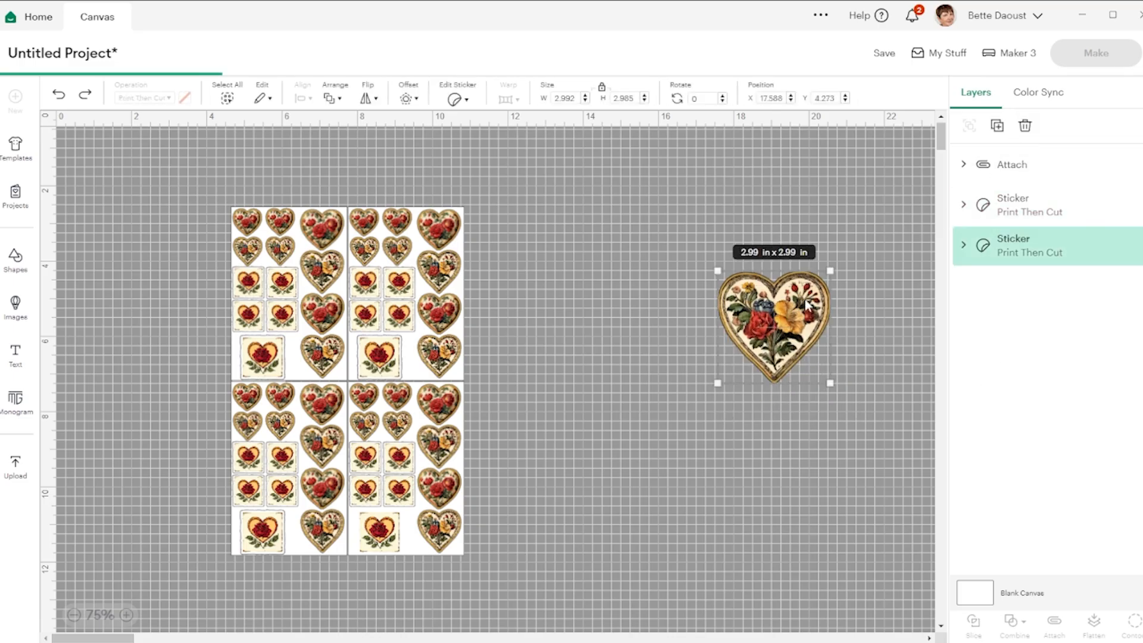
click(1025, 126)
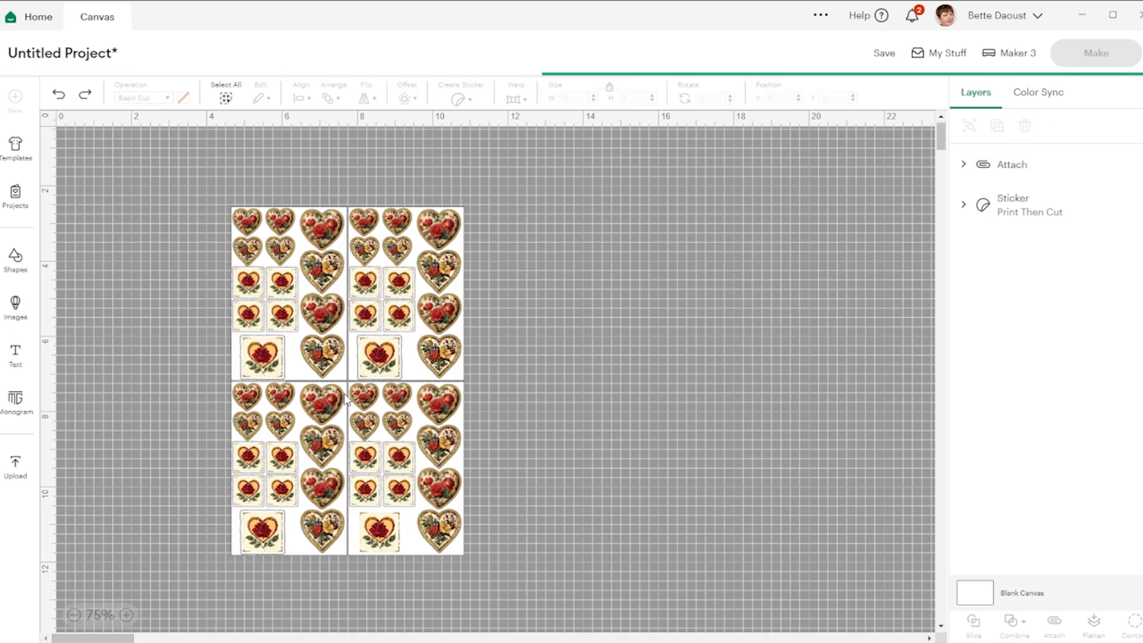
- Reposition the attached four-pack sheet on the canvas to about X 7.44, Y 1.88 in
drag(347, 380, 407, 377)
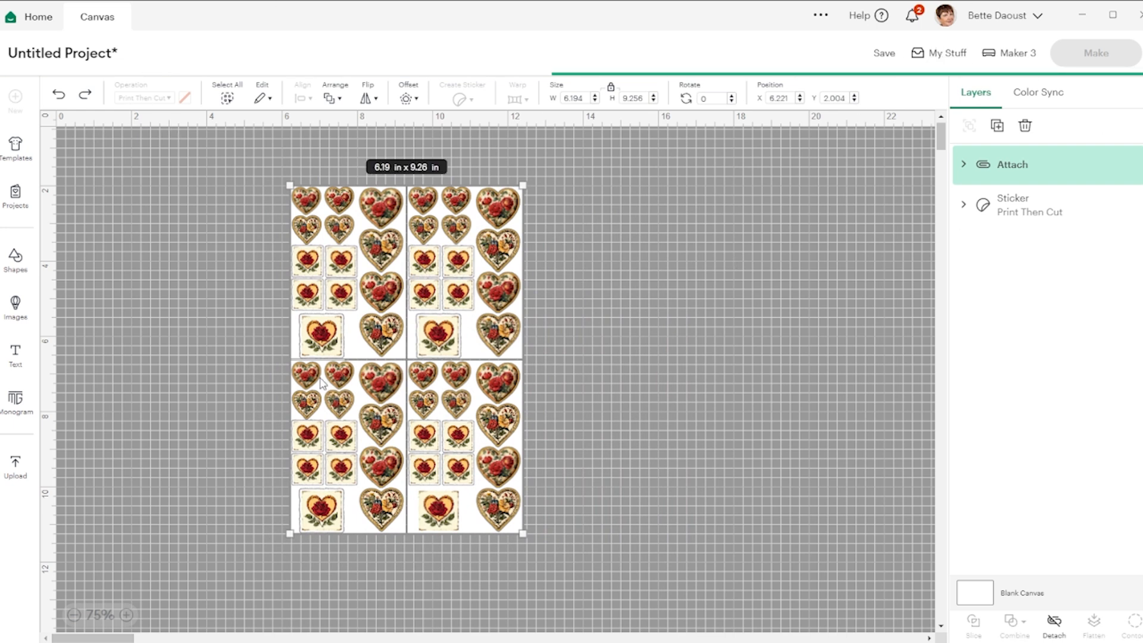
drag(334, 368, 380, 363)
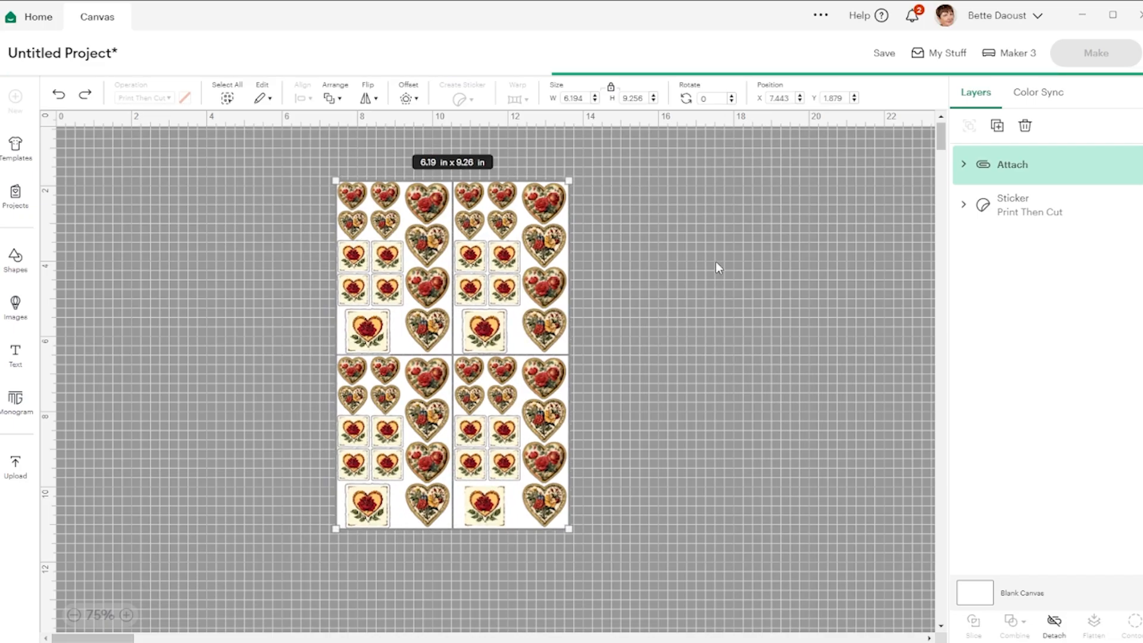